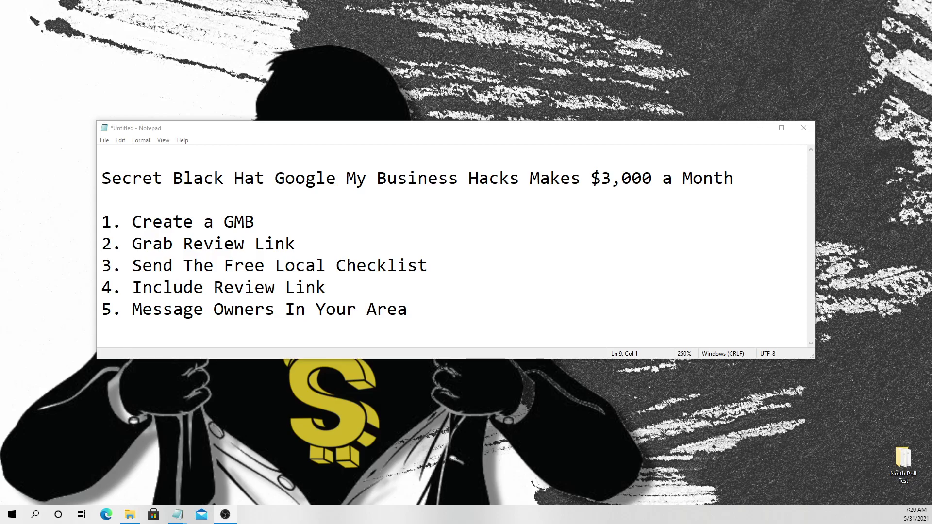
- Launch Chrome and search Google for 'iphone repair santa barbara'
left_click(11, 515)
key("Escape")
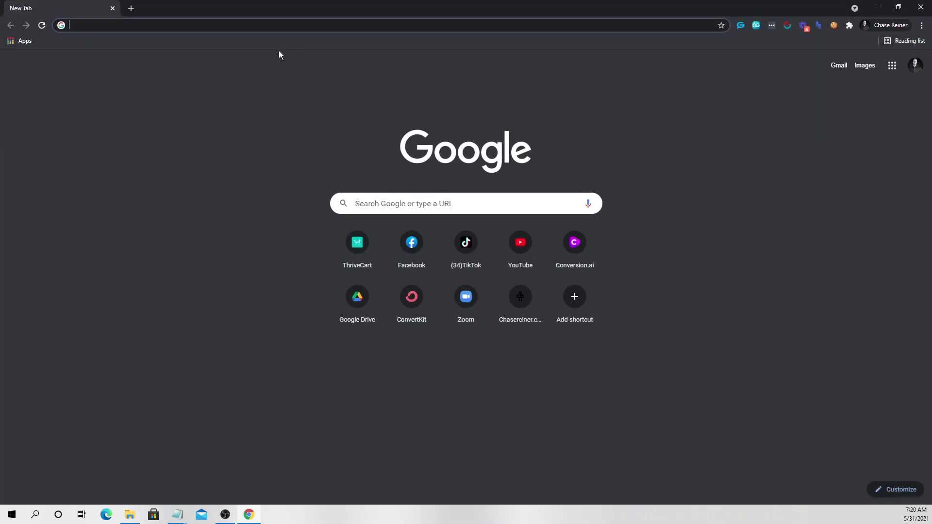
type("c")
key("BackSpace")
type("ipho")
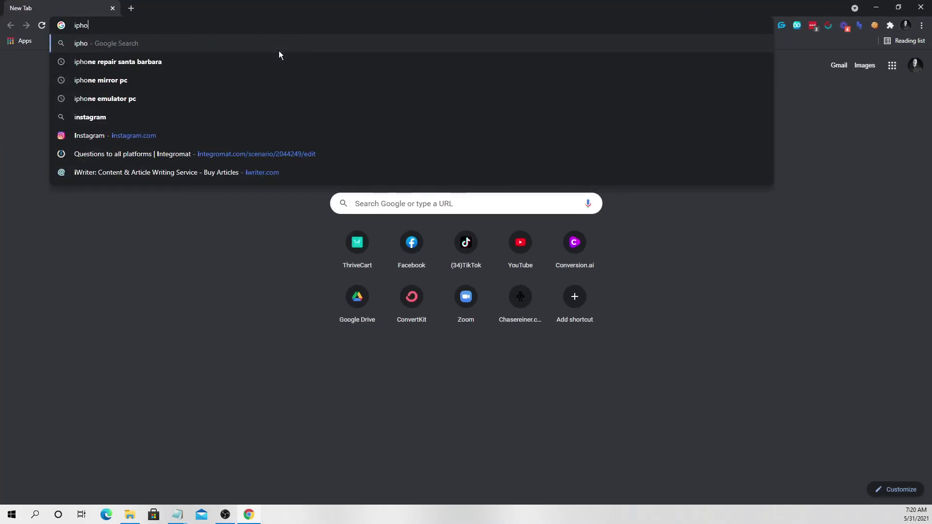
type("ne repair santa barba")
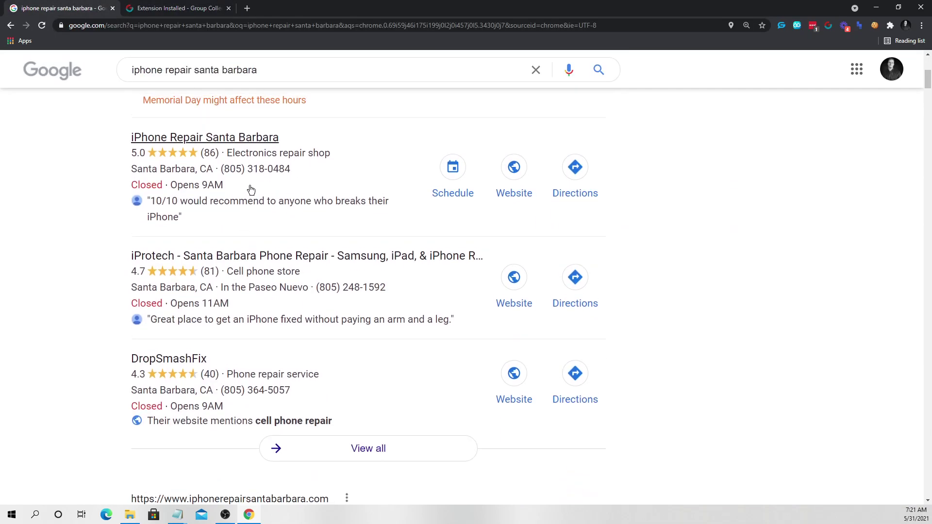
- Open the iPhone Repair Santa Barbara listing and its full local map results
scroll(250, 189, "up", 1)
left_click(245, 186)
scroll(249, 189, "down", 4)
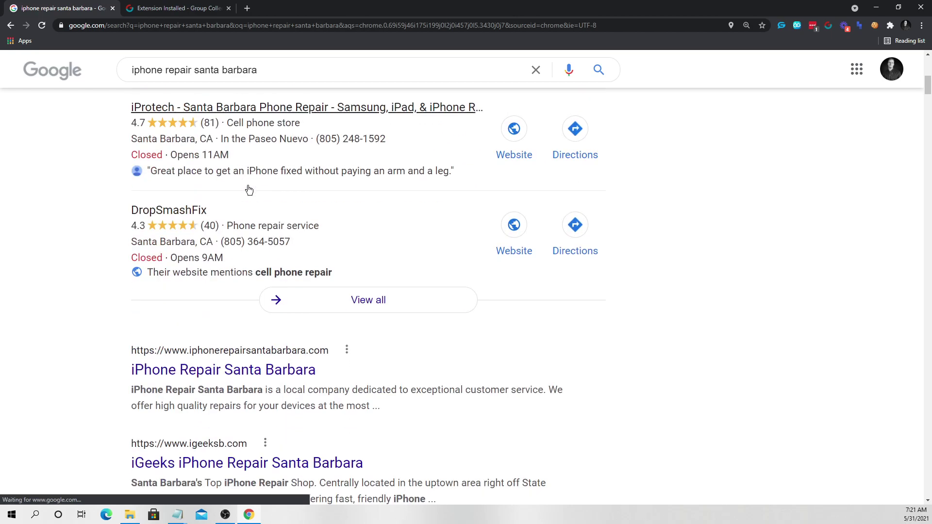
scroll(172, 397, "up", 2)
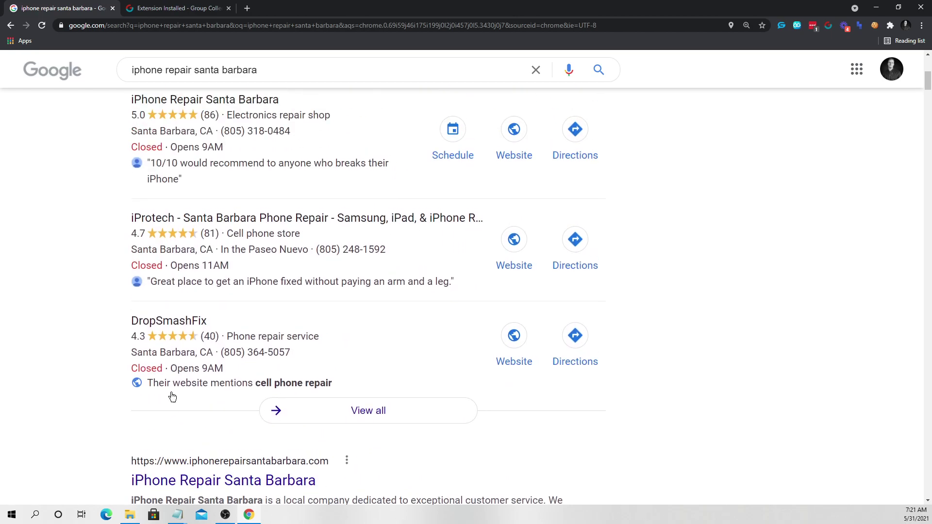
scroll(172, 397, "up", 3)
left_click(301, 268)
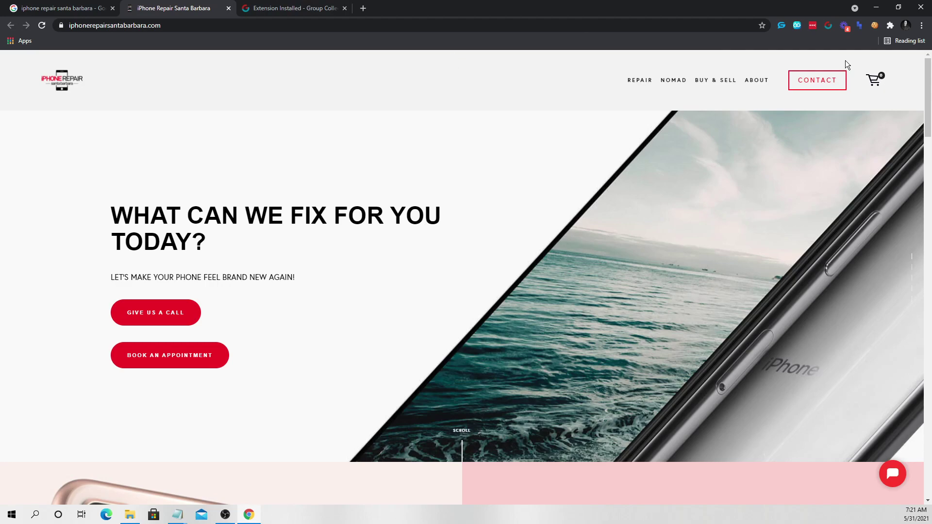
- Glance at the repair shop's website tab, then return to the map results zoomed out
left_click(13, 6)
left_click(146, 8)
left_click(63, 7)
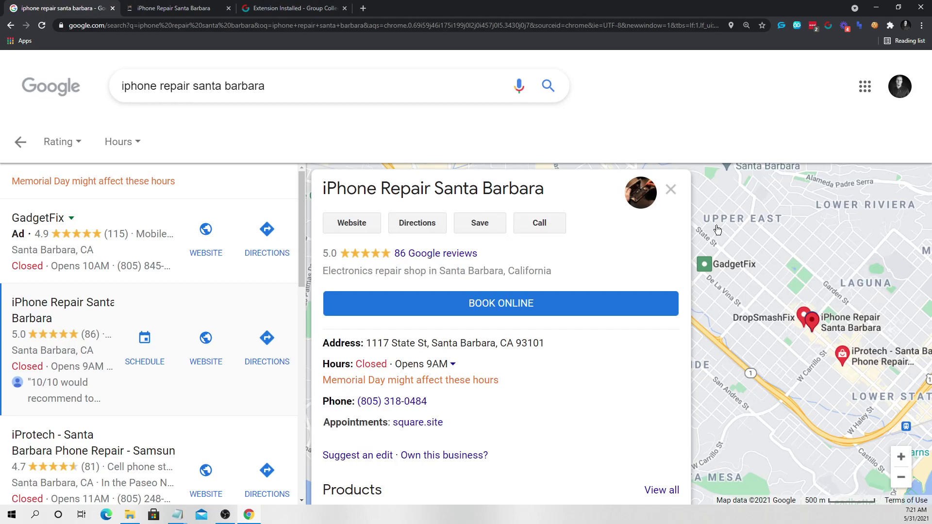
scroll(714, 214, "down", 1)
key("ctrl+minus")
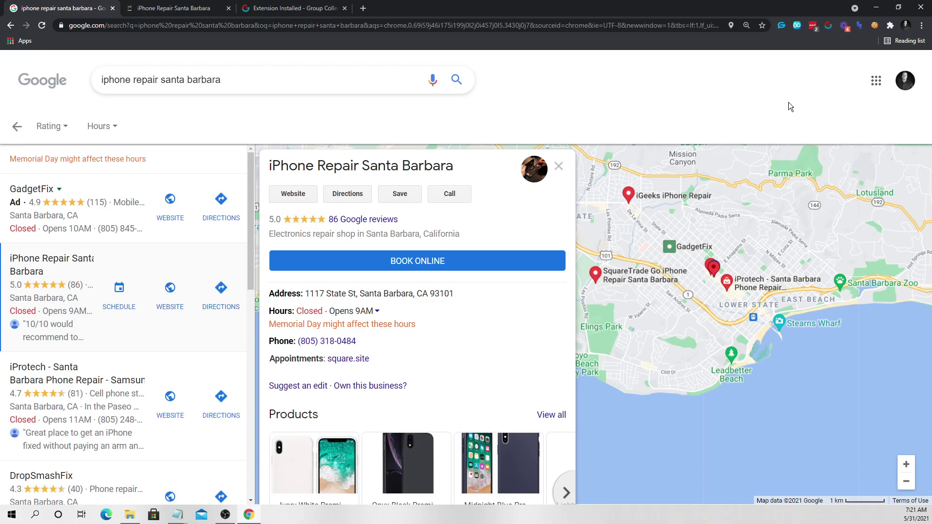
- Minimize the browser and highlight the 'Create a GMB' step in the Notepad list
left_click(872, 8)
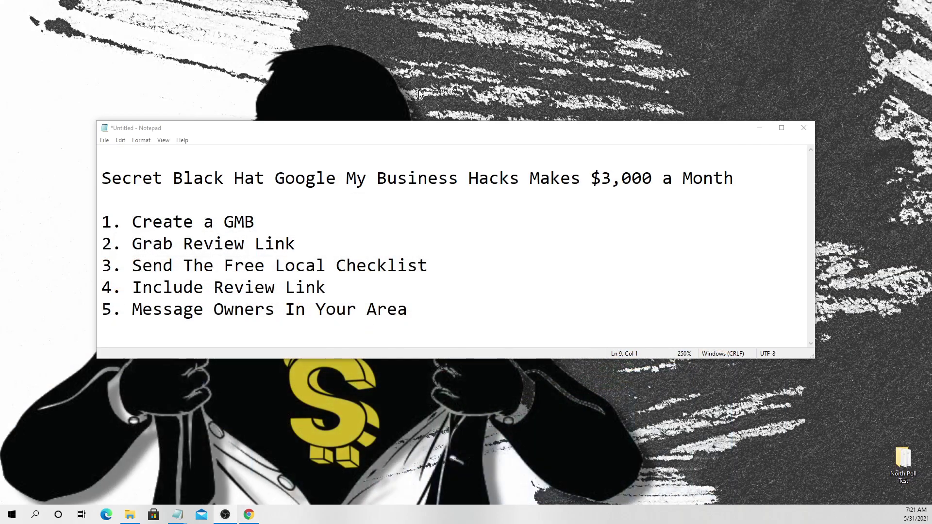
scroll(394, 277, "up", 4)
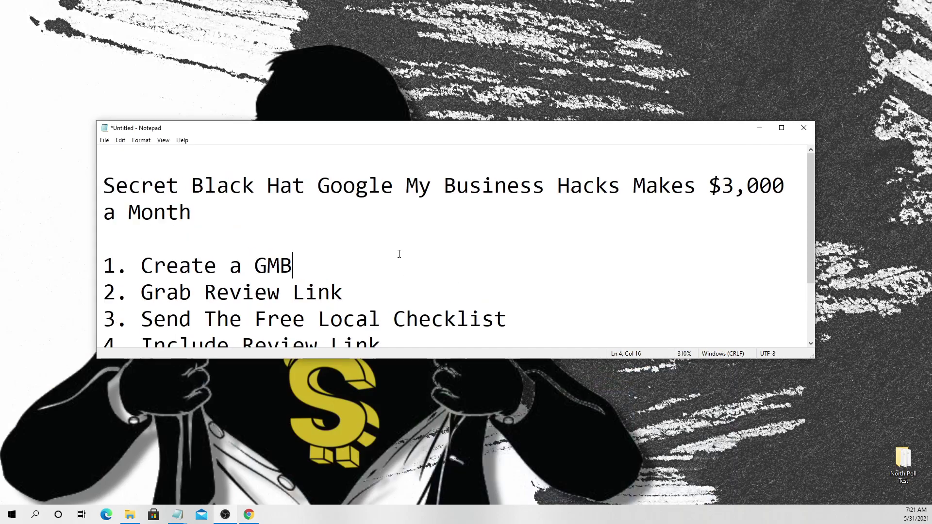
left_click_drag(398, 254, 141, 265)
left_click(141, 265)
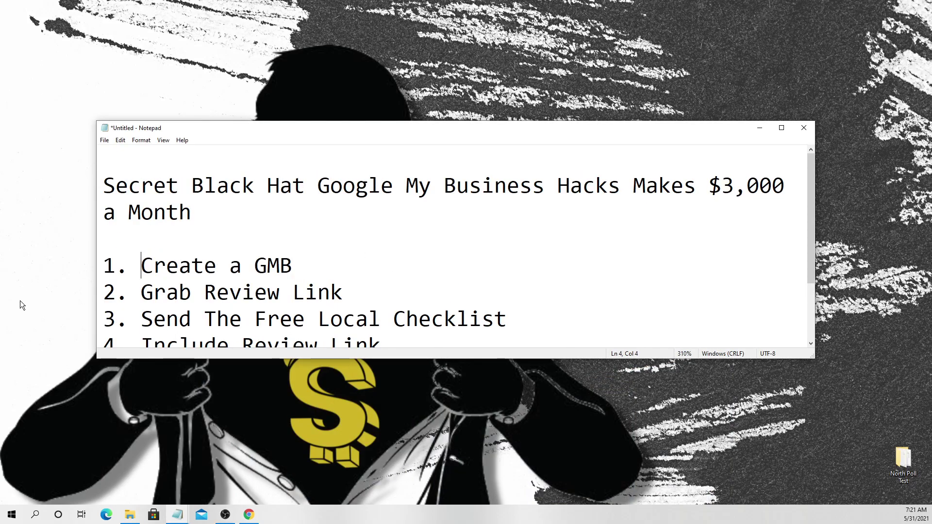
- Open Google My Business from the Google apps grid and choose Add single business
left_click(248, 514)
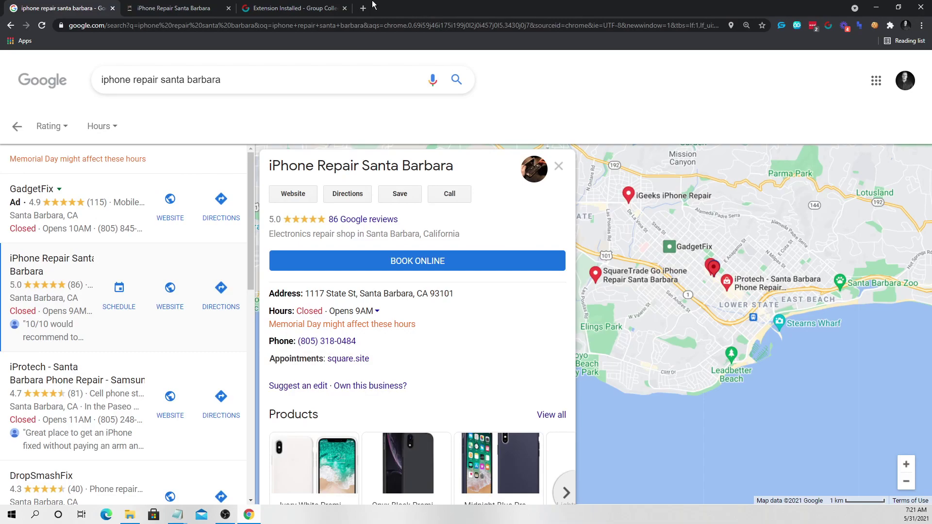
right_click(249, 515)
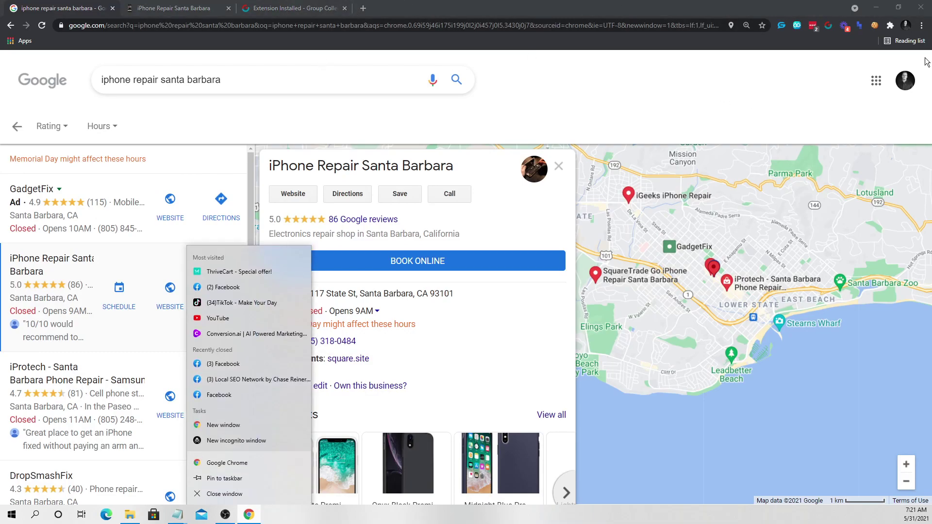
left_click(876, 91)
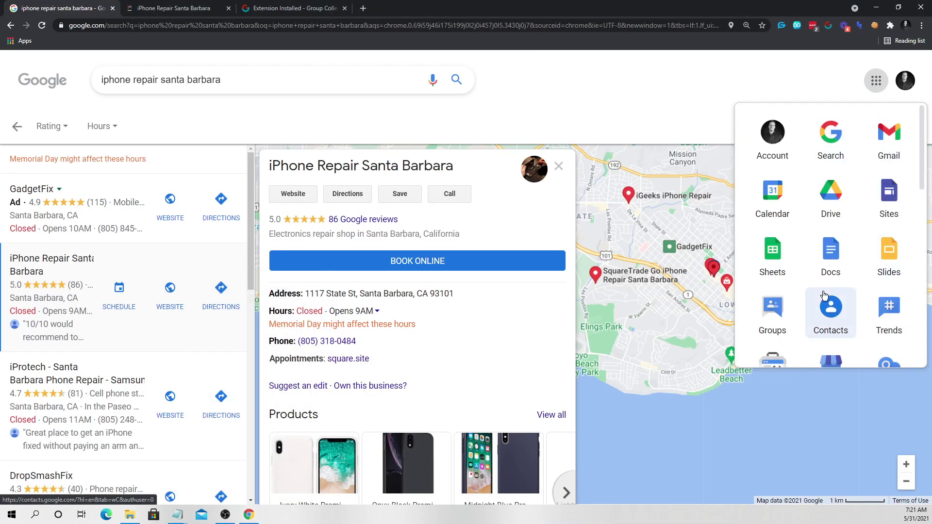
scroll(829, 311, "down", 1)
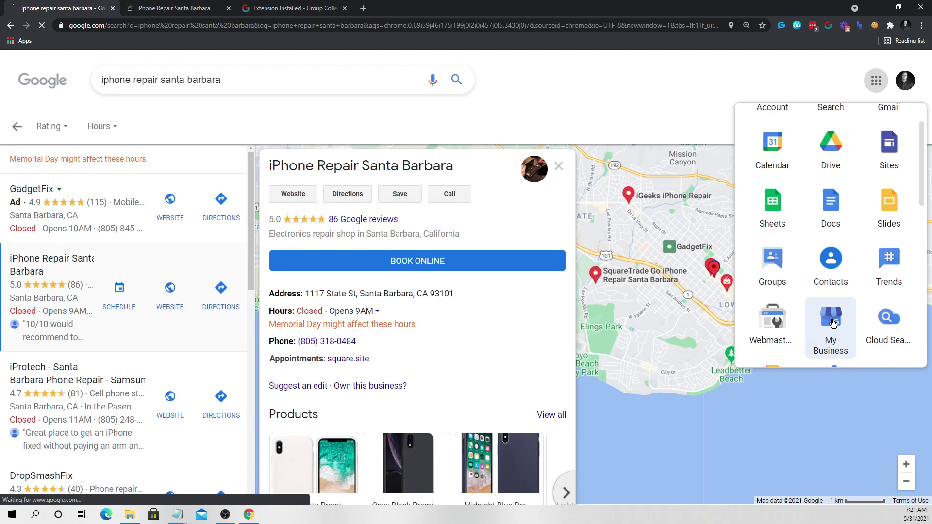
left_click(831, 320)
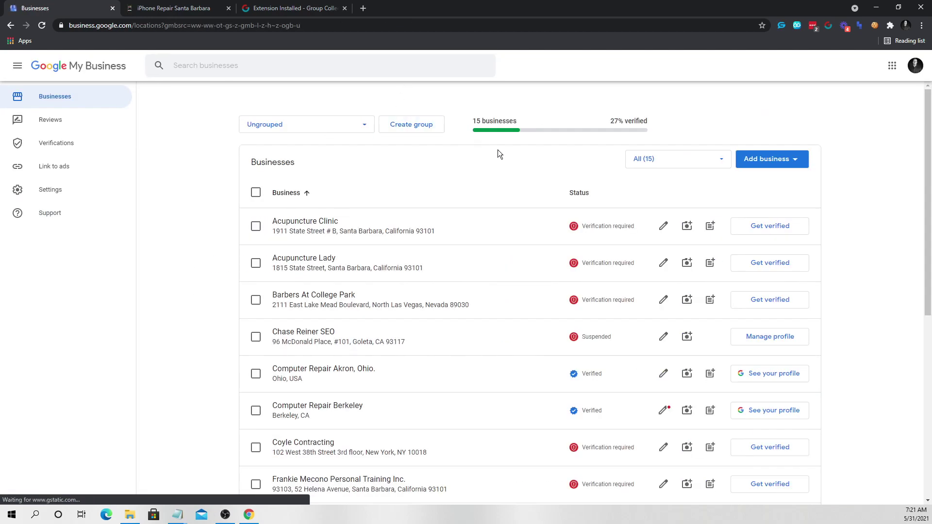
left_click(742, 159)
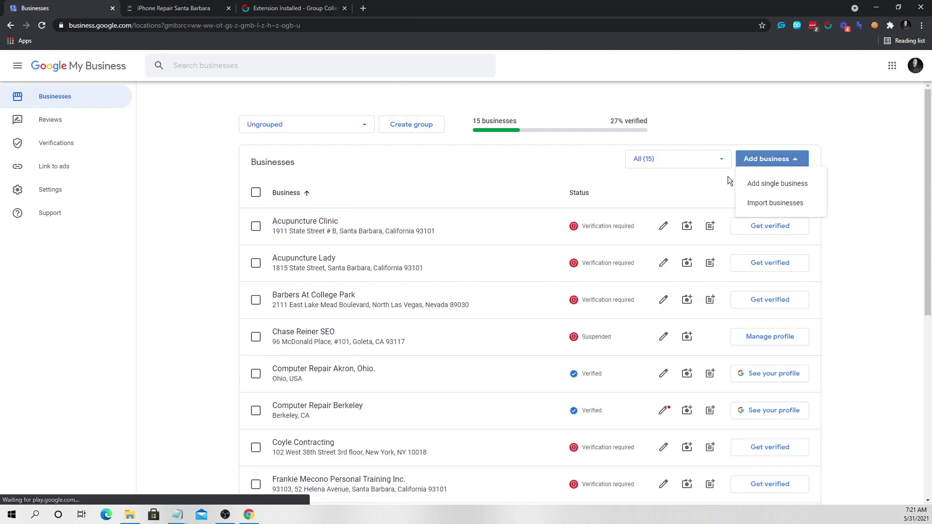
left_click(777, 186)
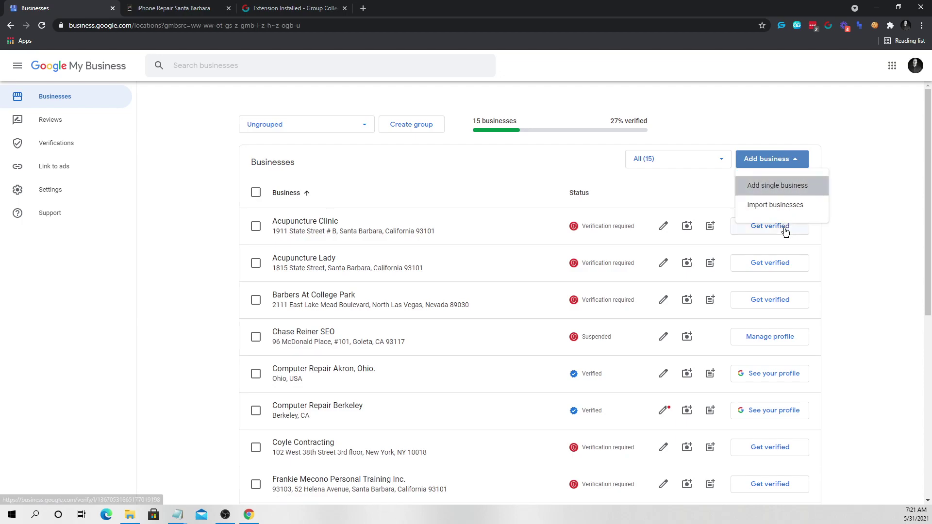
left_click(530, 187)
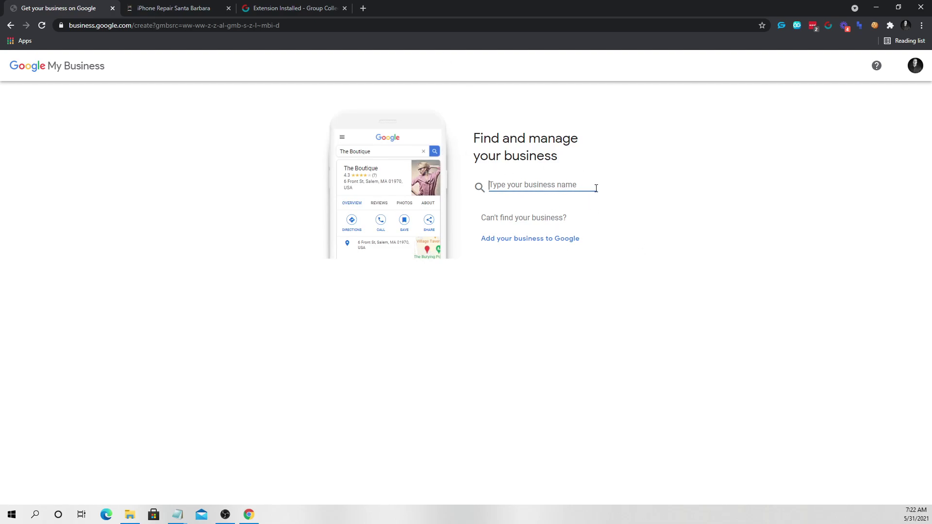
- Check the repair shop's website tab, then return to the Get your business on Google page
left_click(200, 7)
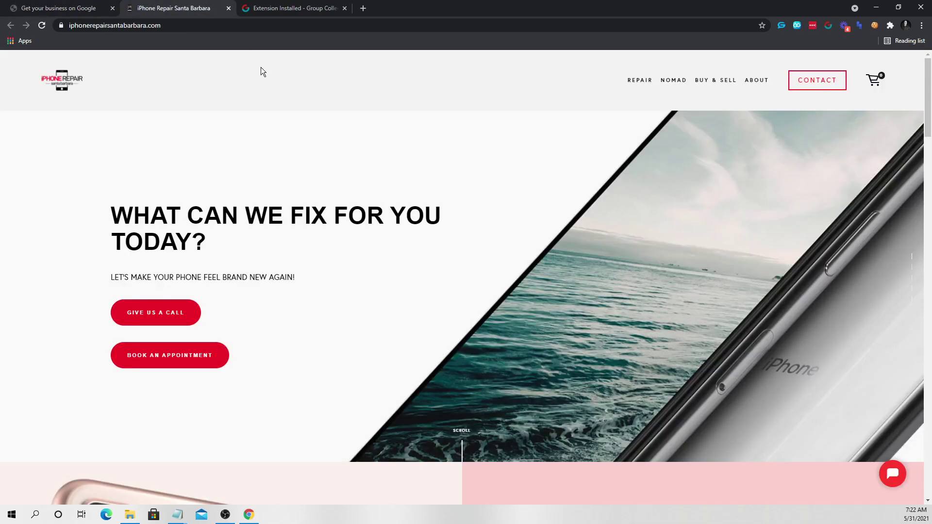
key("ctrl+l")
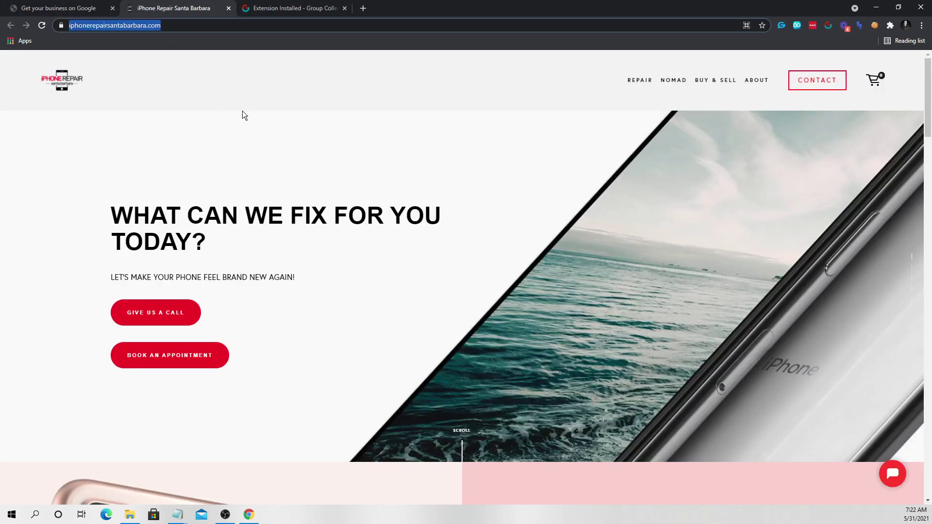
key("ctrl+plus")
key("ctrl+plus")
key("ctrl+minus")
key("ctrl+minus")
key("ctrl+shift+Tab")
- Create a business named 'Iphone Repair Los Angeles'
type("Iph")
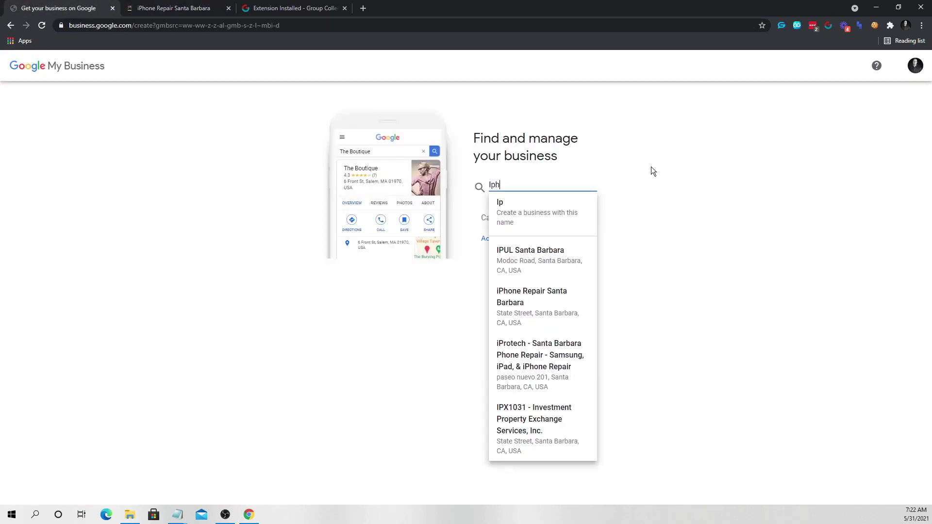
type("one Repair")
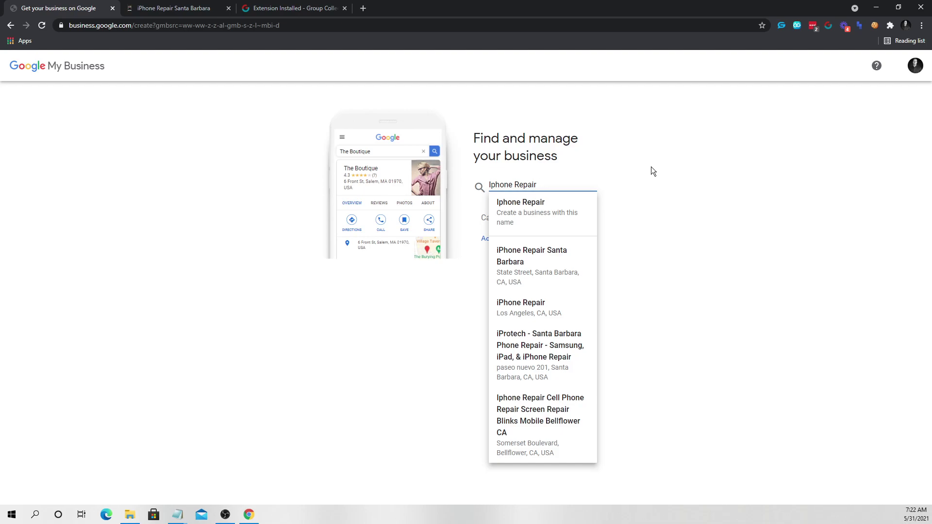
type("Los Angeles")
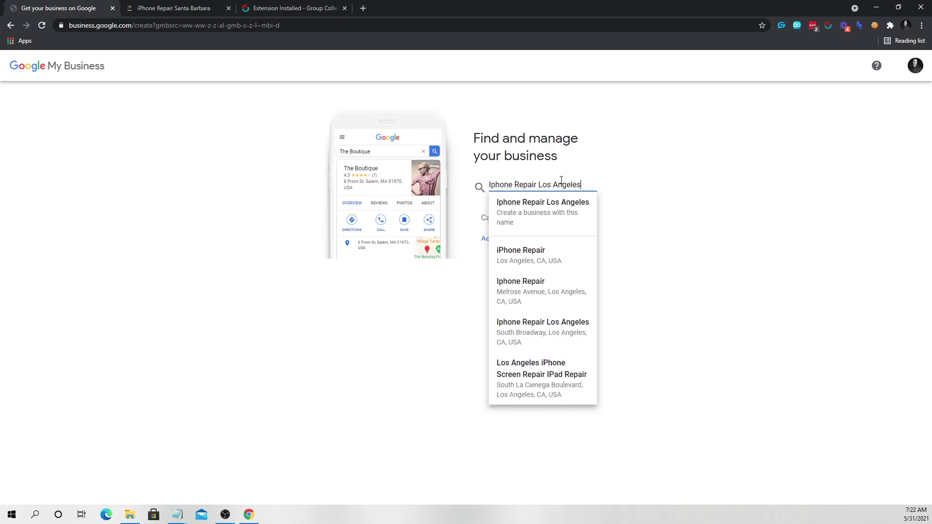
left_click_drag(582, 185, 487, 189)
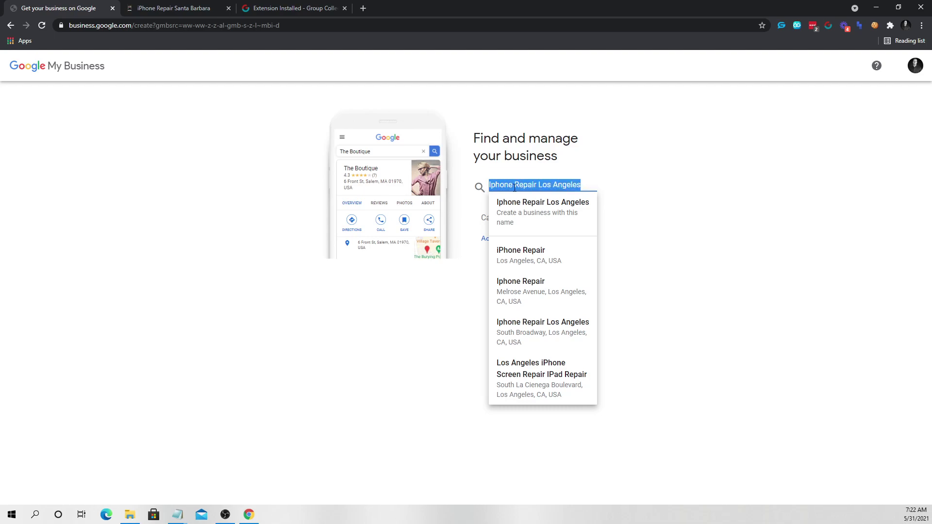
left_click(543, 208)
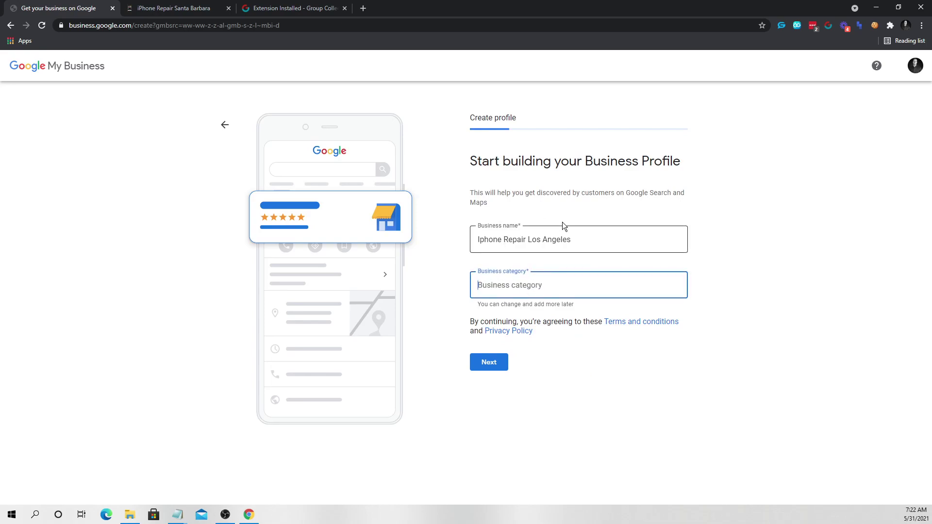
- Set the business category to Electronics repair shop
type("i")
key("BackSpace")
type("electroni")
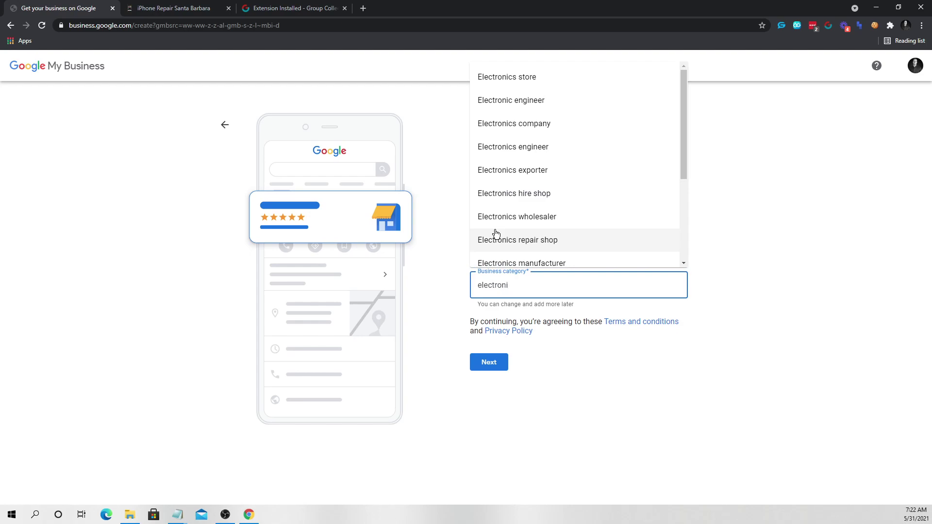
left_click(496, 234)
left_click(486, 362)
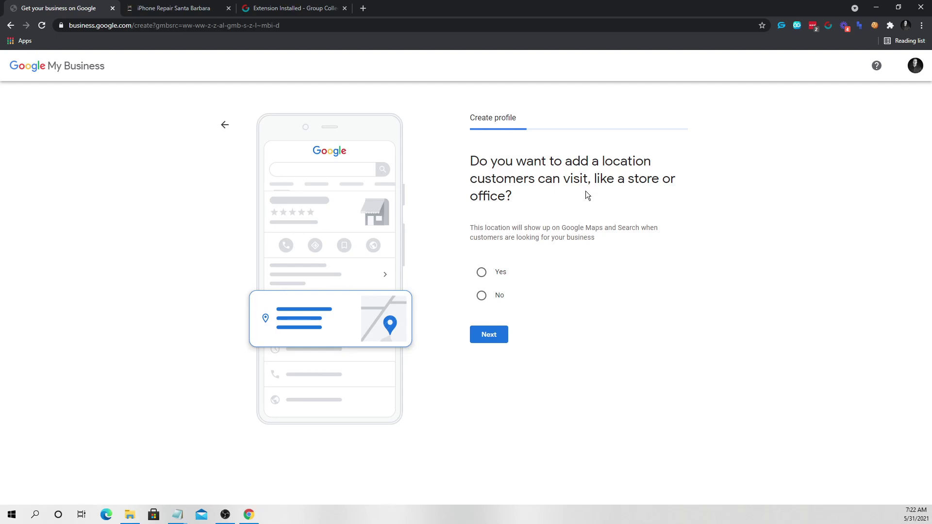
- Answer that customers don't visit a location and add Los Angeles as the service area
left_click(481, 296)
left_click(484, 333)
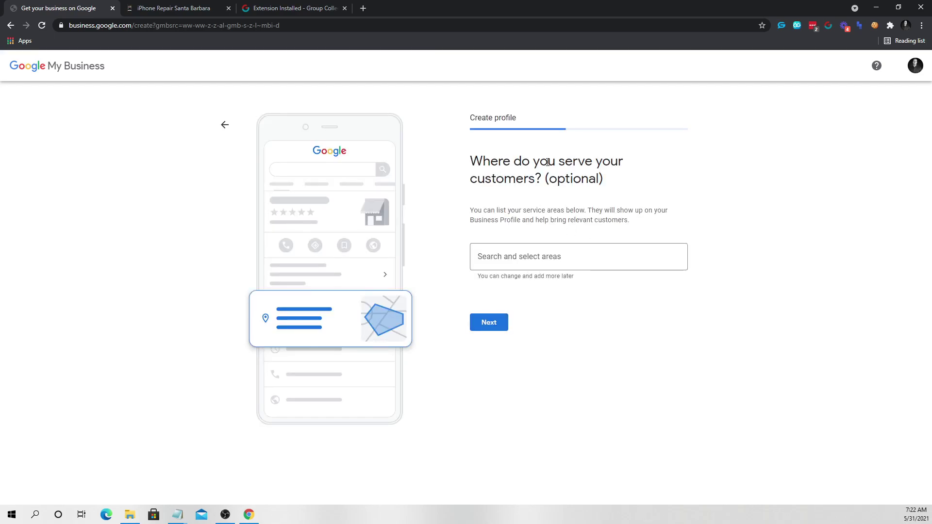
left_click(528, 247)
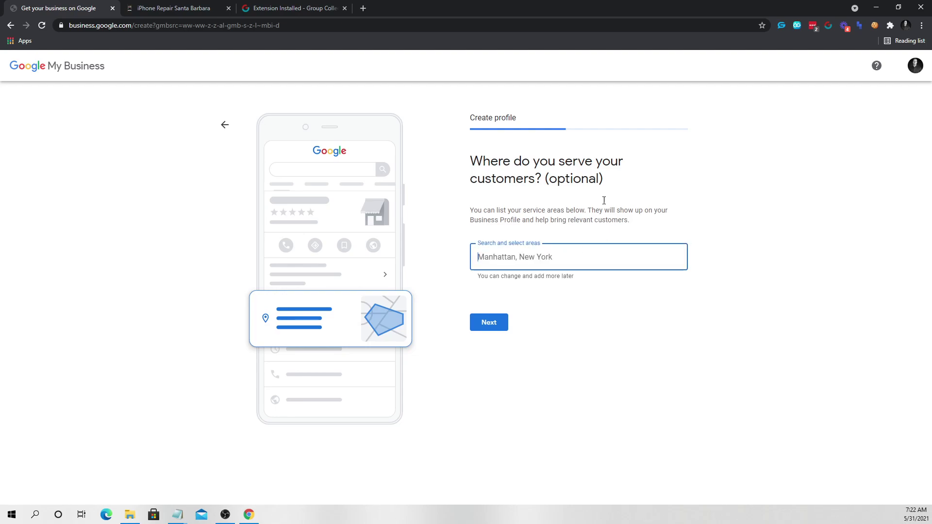
type("los angeles")
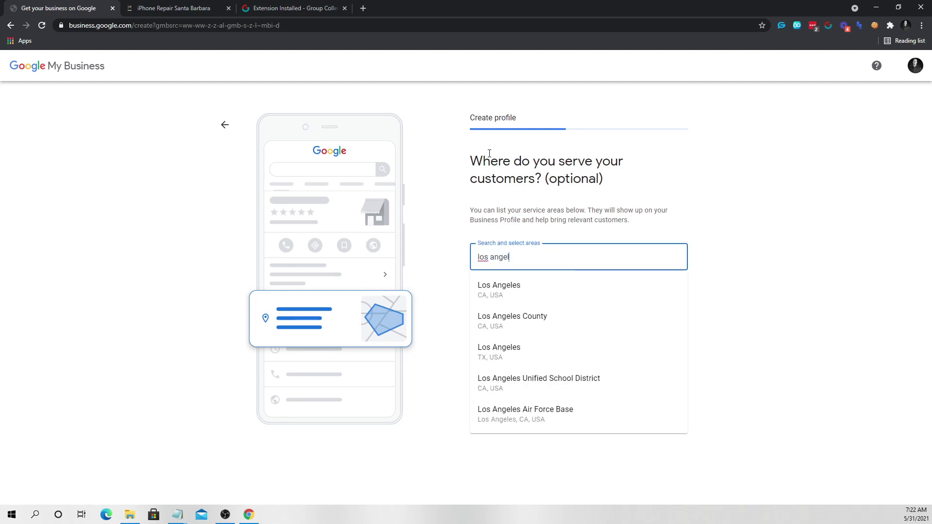
left_click(484, 281)
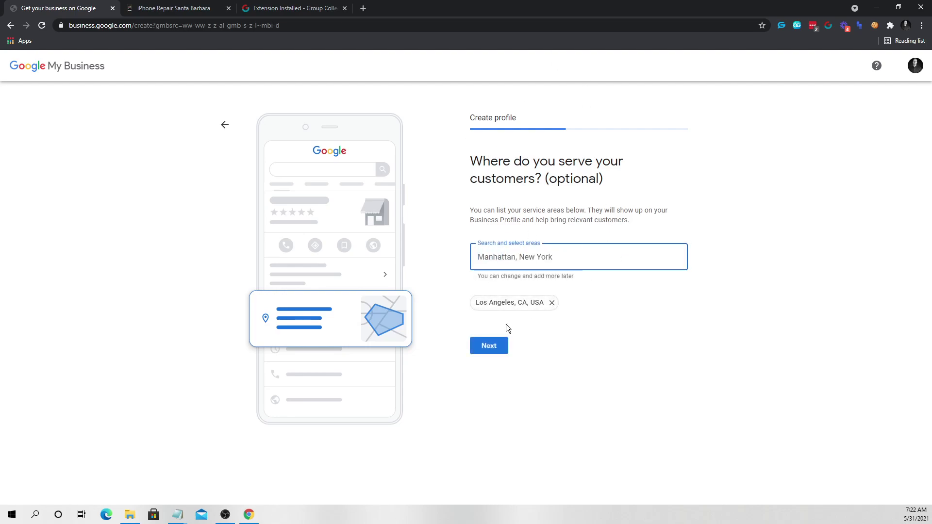
left_click(489, 346)
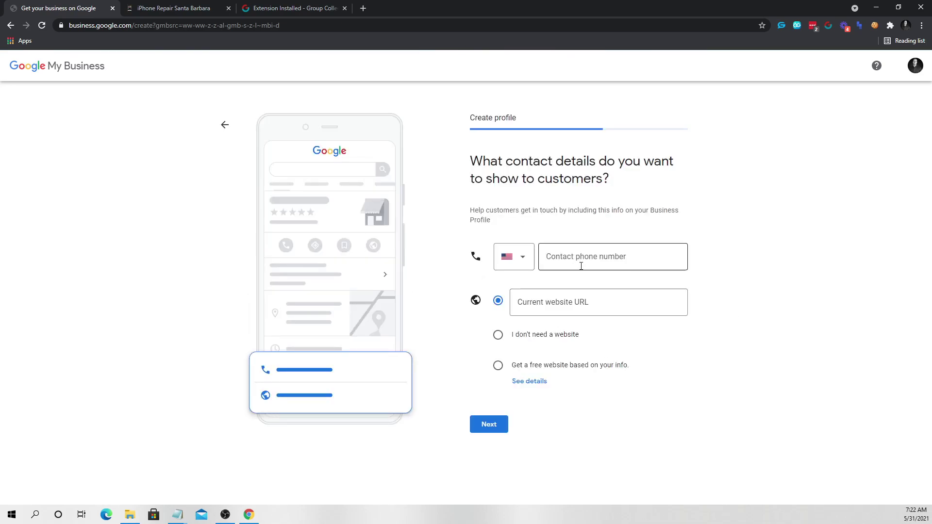
- Fill in the suggested contact phone number and choose I don't need a website
left_click(580, 262)
left_click(596, 292)
left_click(627, 311)
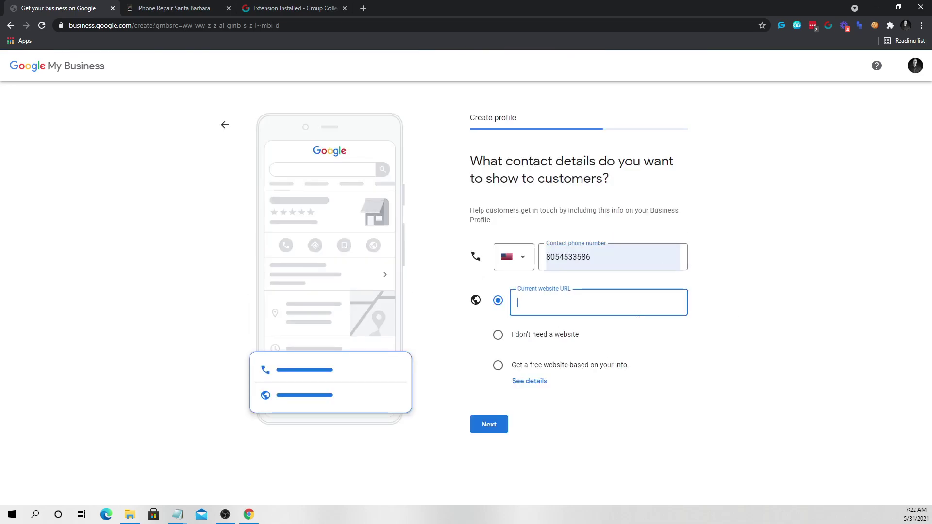
left_click(563, 334)
left_click(490, 426)
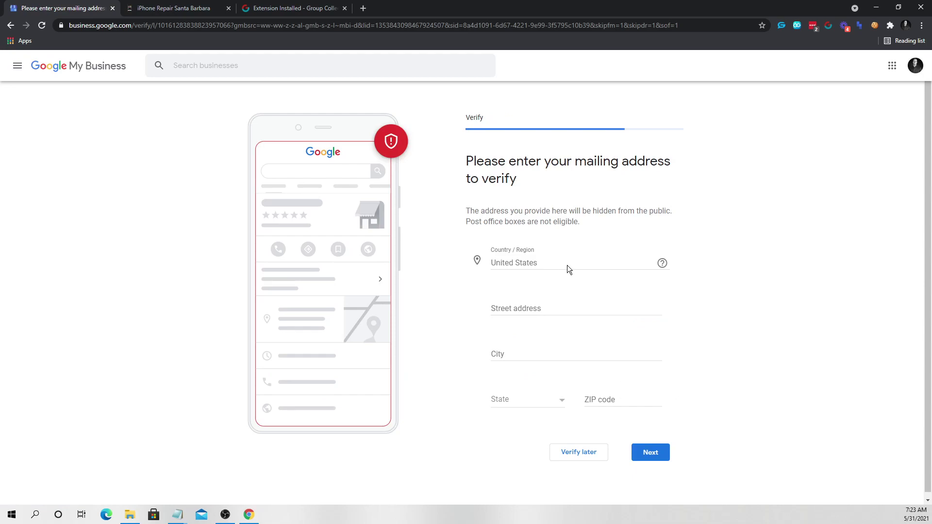
- Begin entering the street address, then close the mailing-address page
left_click(549, 306)
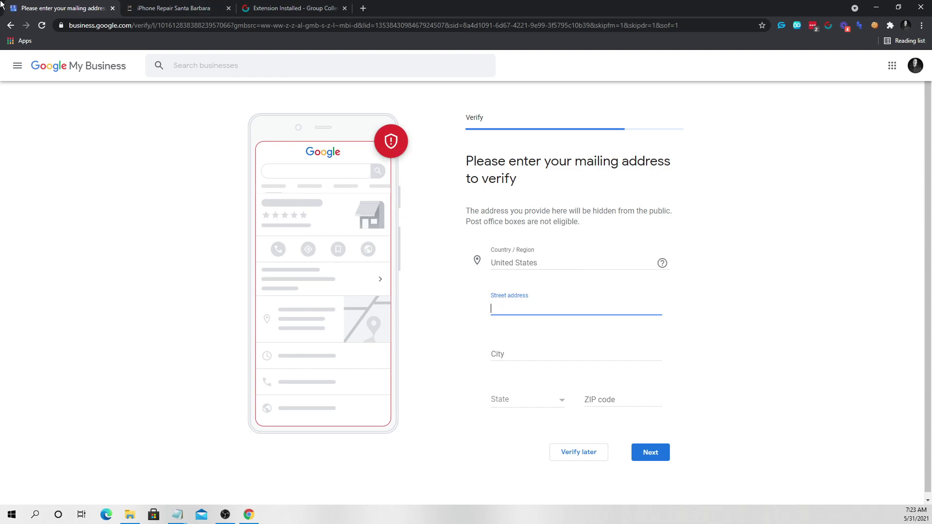
key("ctrl+w")
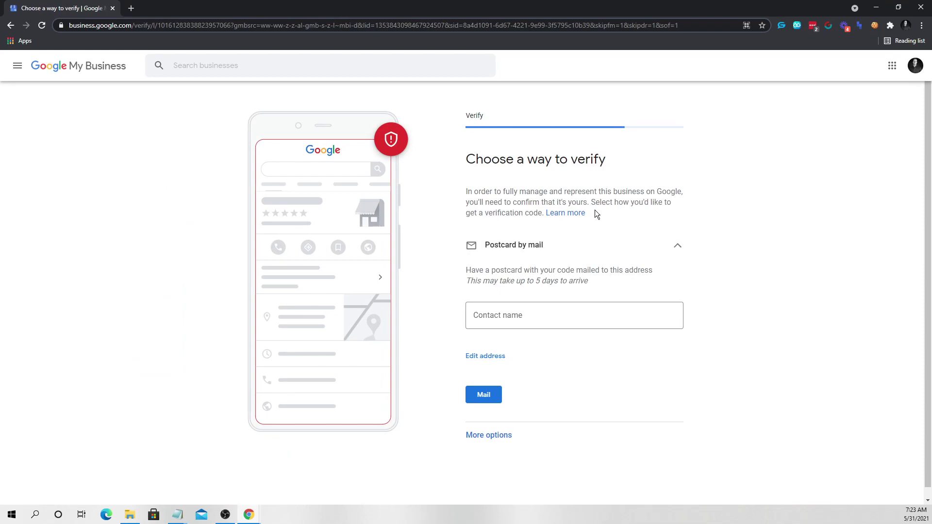
- Enter the contact's full name for the verification postcard
left_click(567, 321)
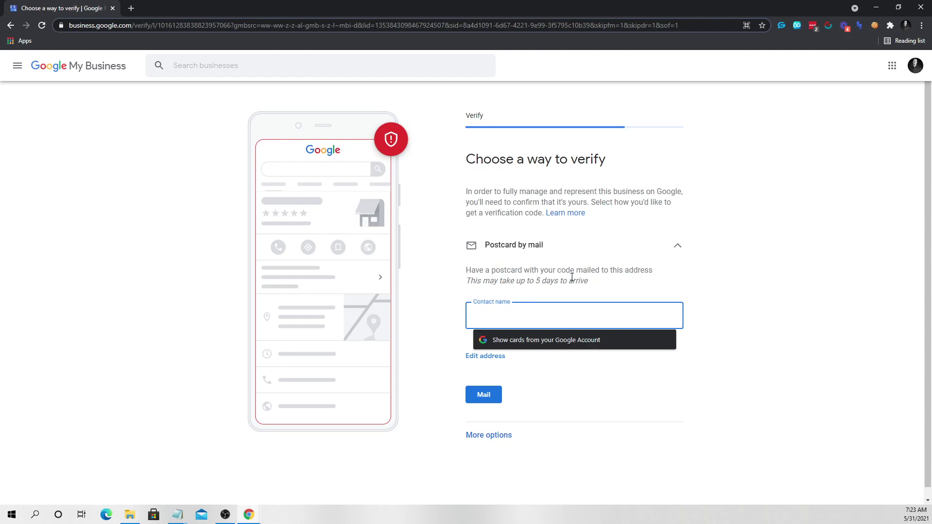
type("Chase Reienr")
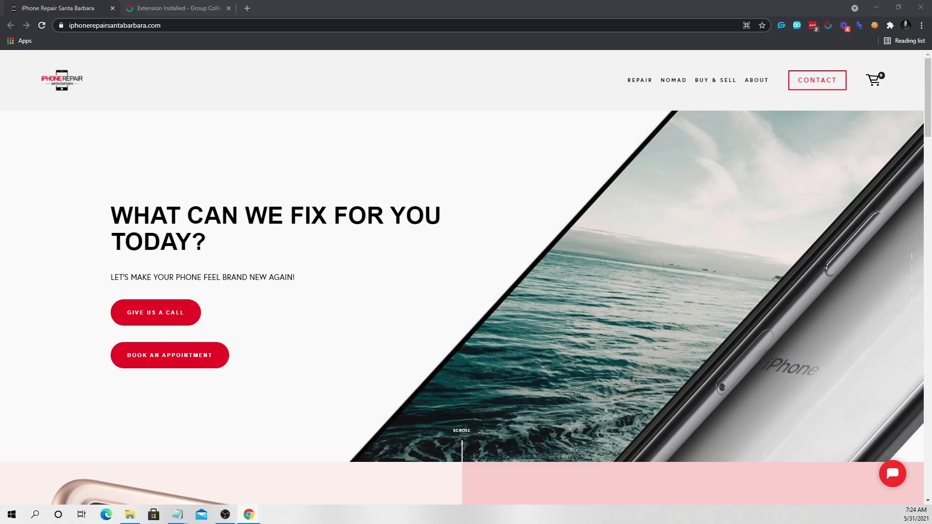
- Minimize Chrome and highlight 'Review Link' in step 2 of the Notepad checklist
left_click(876, 6)
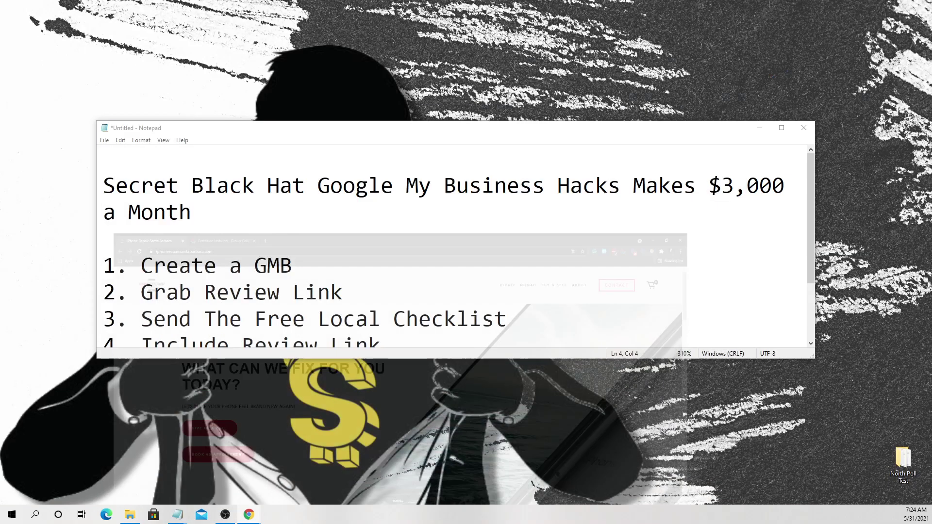
left_click_drag(204, 292, 343, 292)
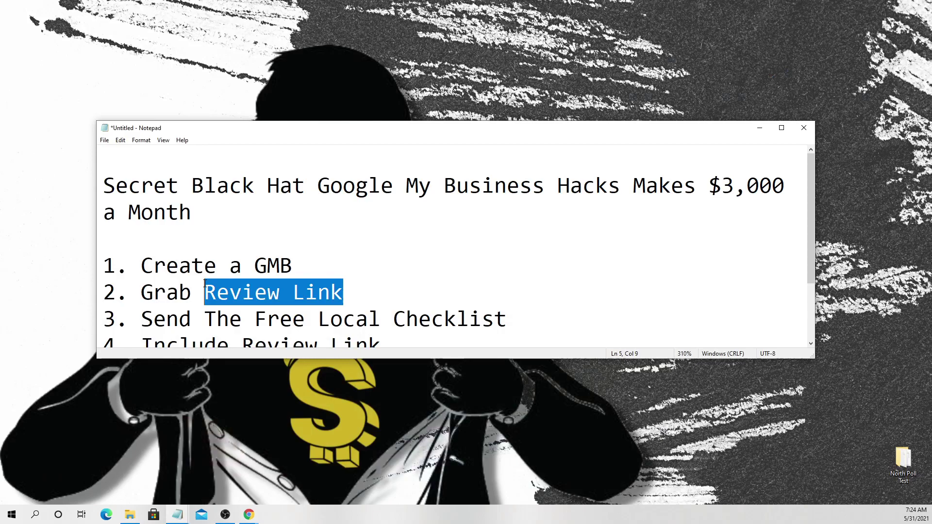
left_click(534, 320)
key("alt+Tab")
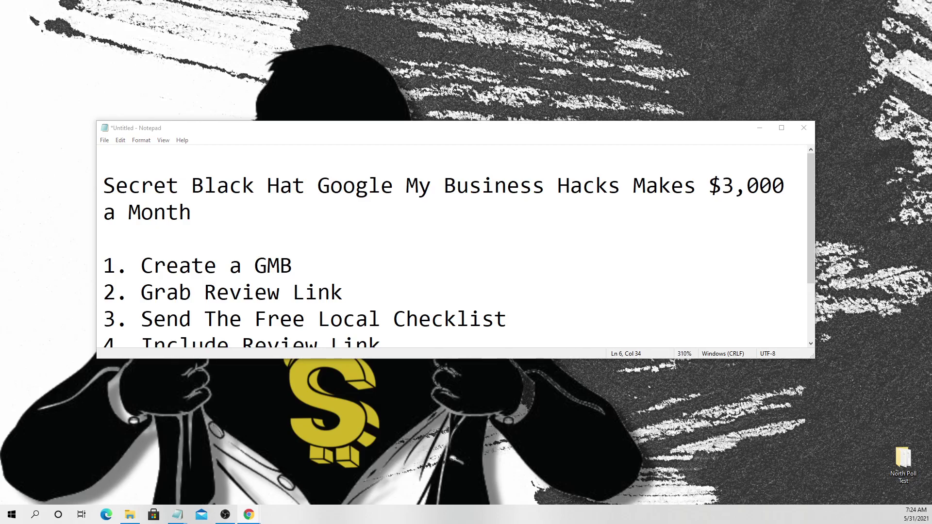
- Return to the dashboard and open the Iphone Repair Los Angeles Reviews page
key("alt+Tab")
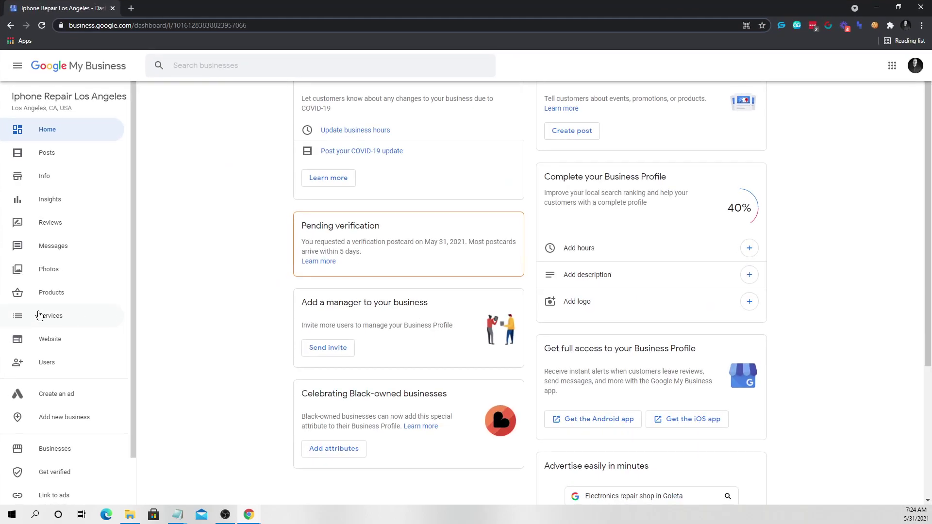
left_click(70, 229)
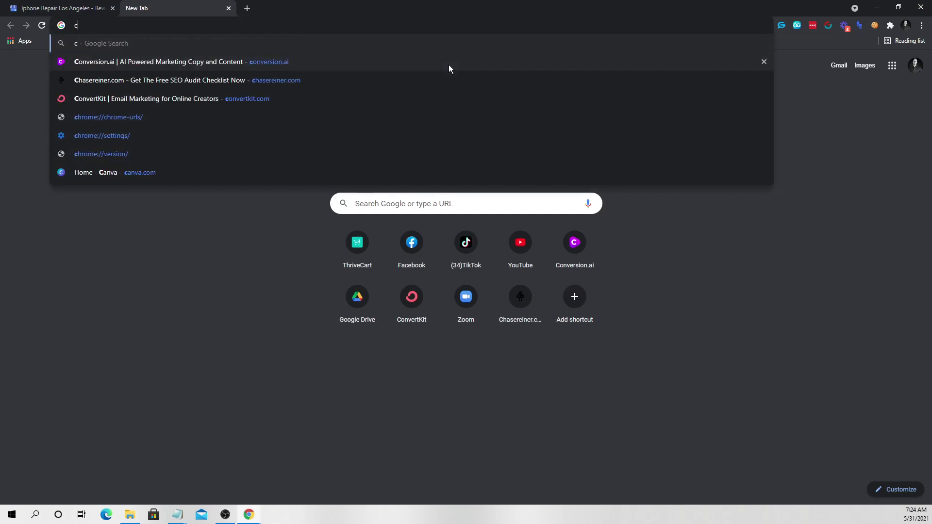
- Search Google for 'web design santa barbara'
key("Escape")
type("iphone")
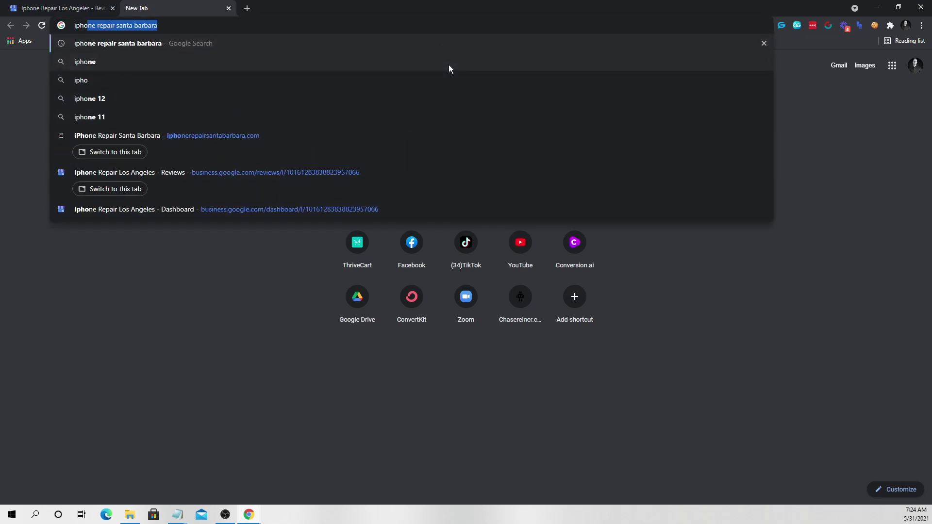
key("ctrl+a")
type("web design santa barbar")
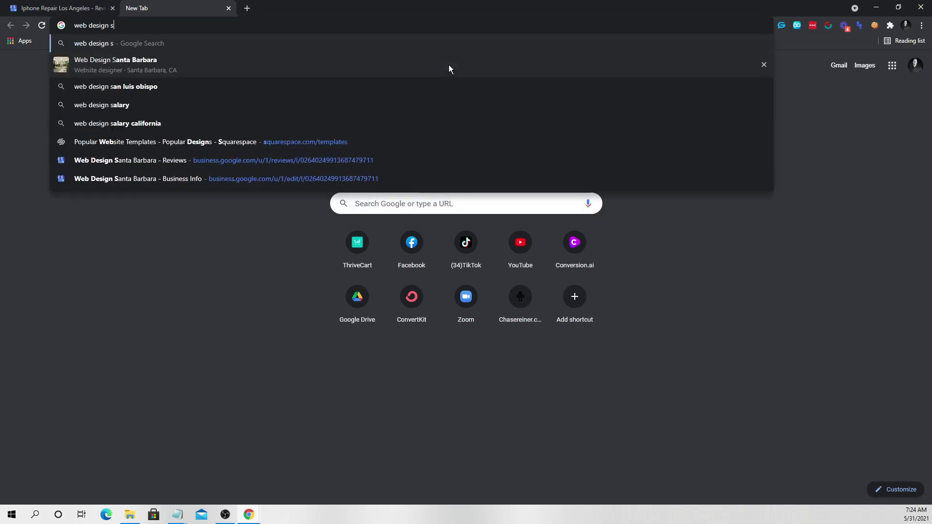
key("Return")
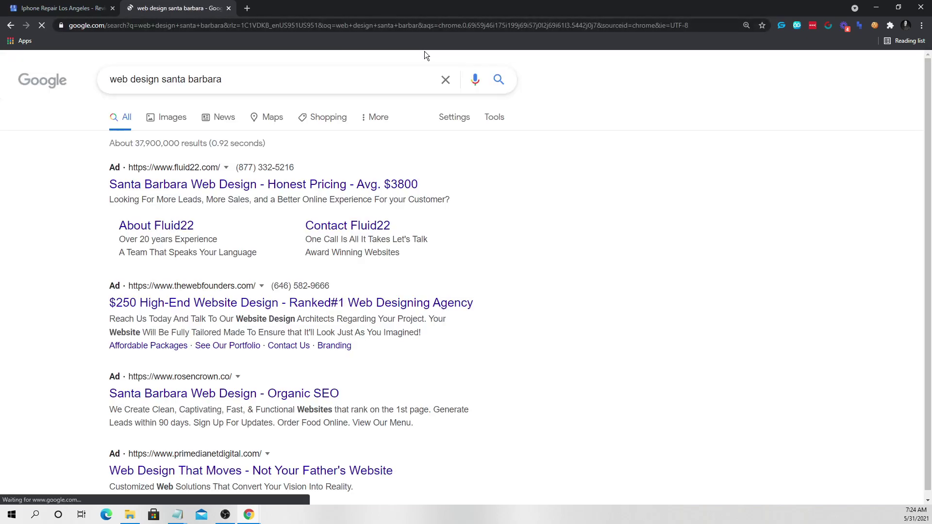
- Open the Write a review form for Web Design Santa Barbara, then cancel it unposted
scroll(392, 148, "down", 3)
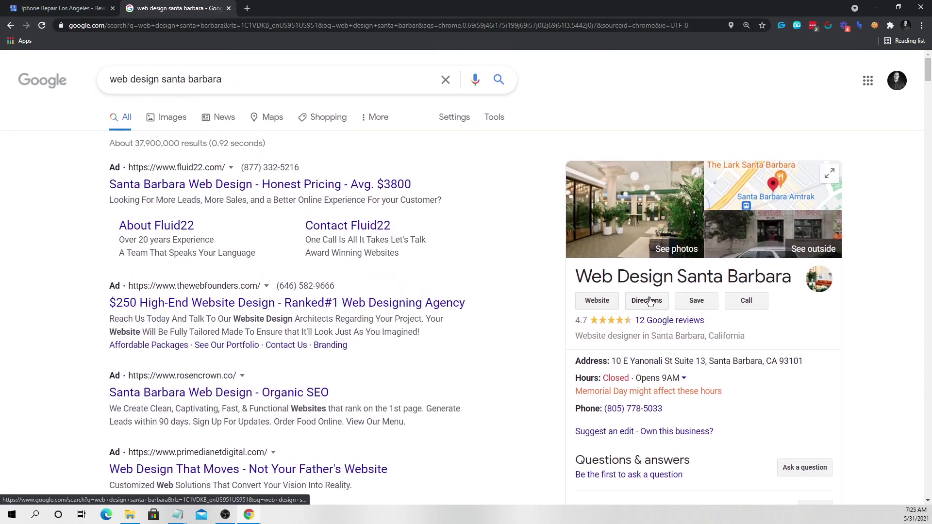
scroll(754, 365, "down", 6)
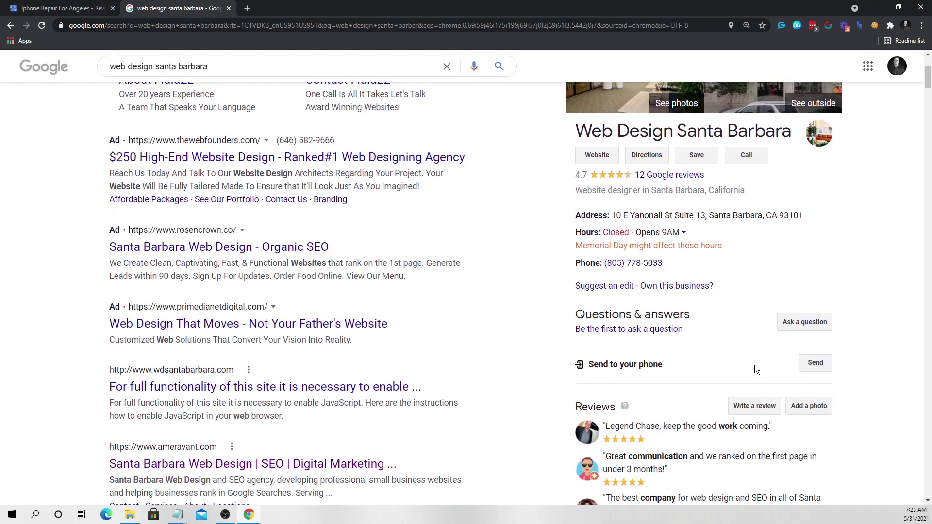
scroll(763, 356, "up", 3)
left_click(761, 407)
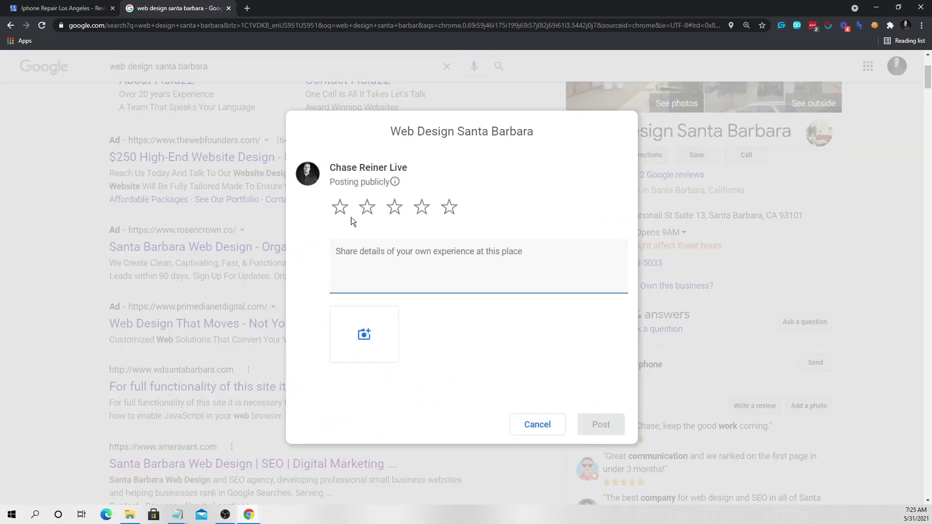
left_click(400, 28)
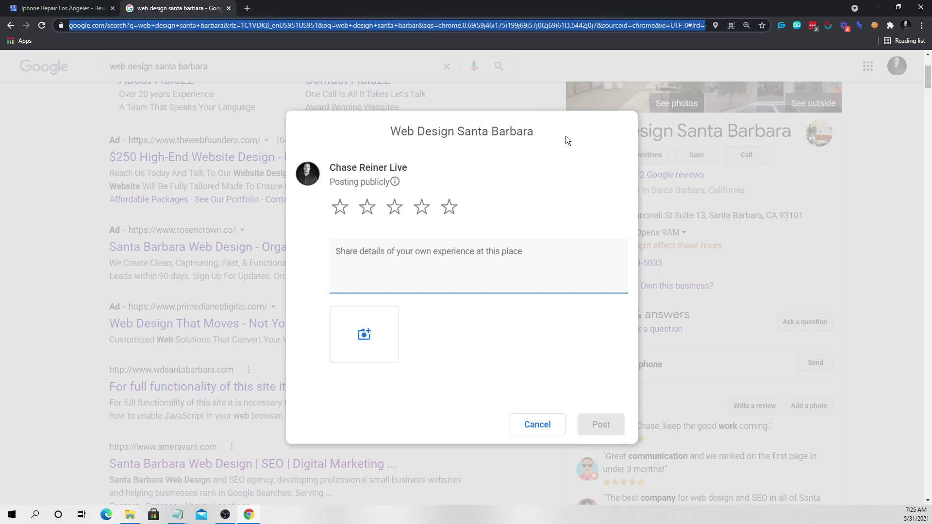
left_click(811, 324)
scroll(843, 288, "up", 2)
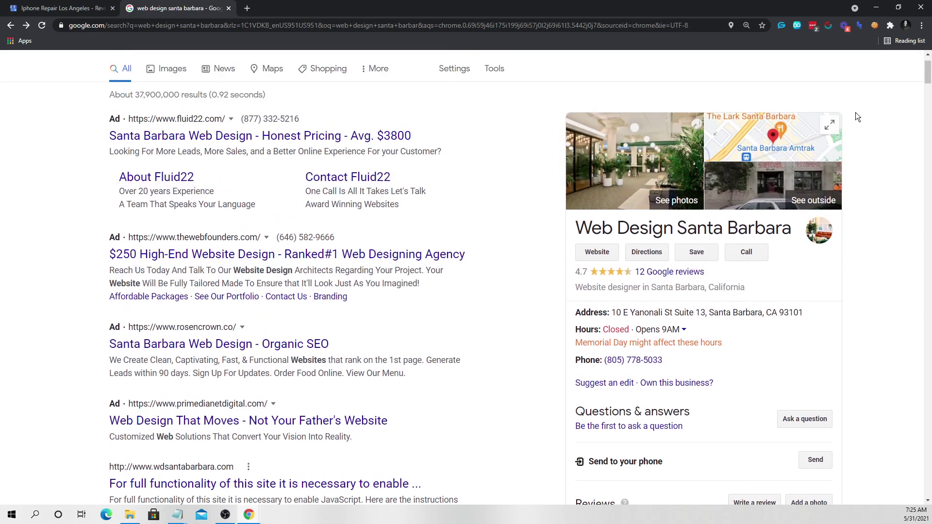
scroll(857, 116, "up", 1)
- Switch to the second Google account and open the Web Design Santa Barbara dashboard
left_click(868, 81)
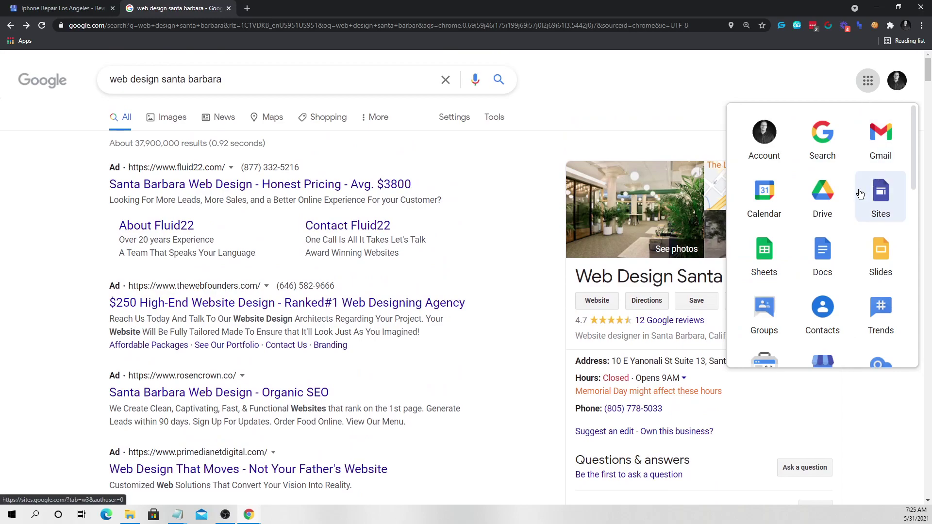
scroll(844, 252, "down", 3)
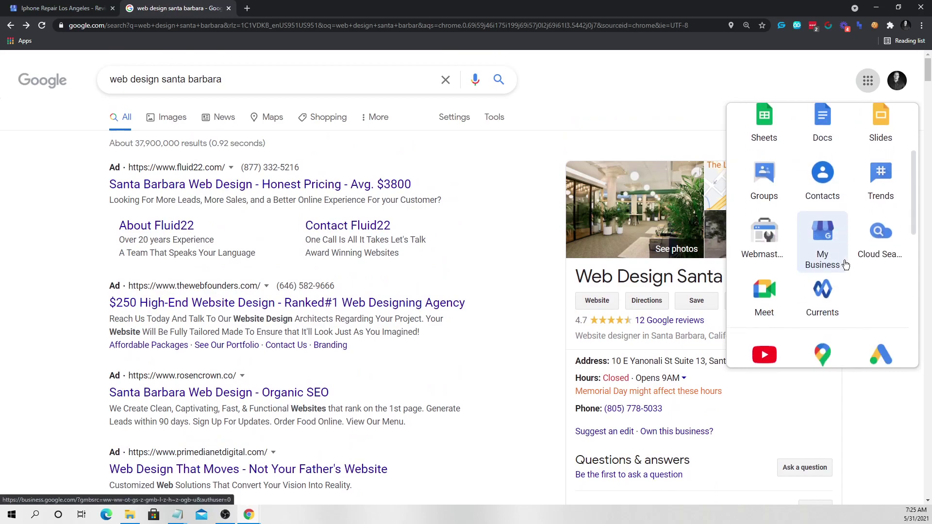
left_click(834, 235)
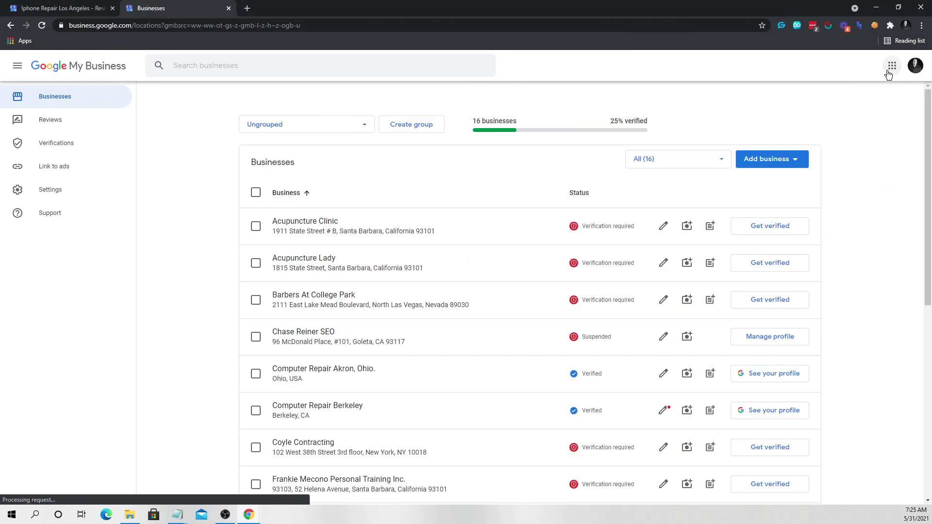
left_click(891, 66)
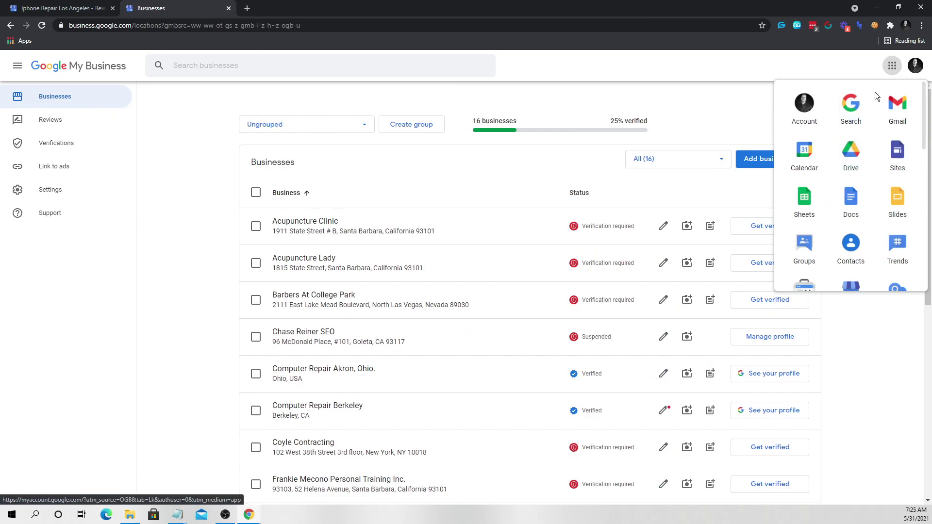
left_click(913, 69)
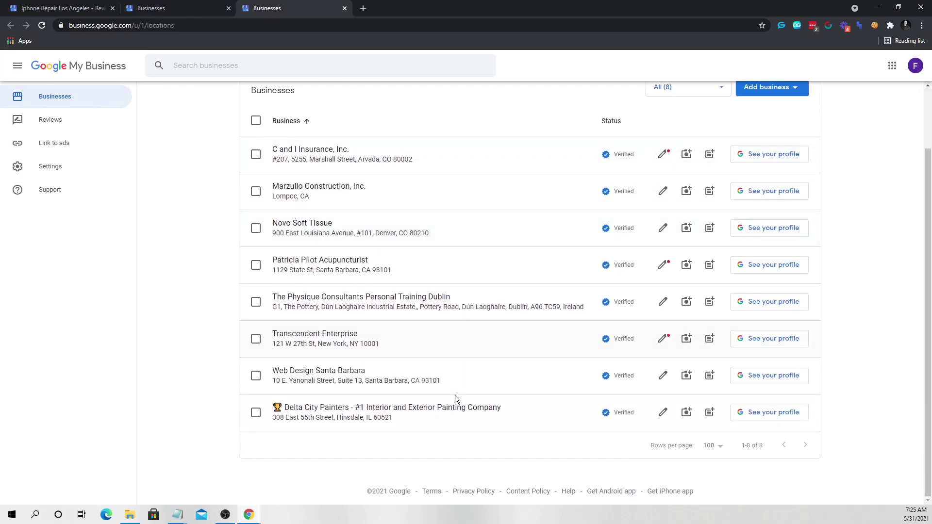
left_click(353, 384)
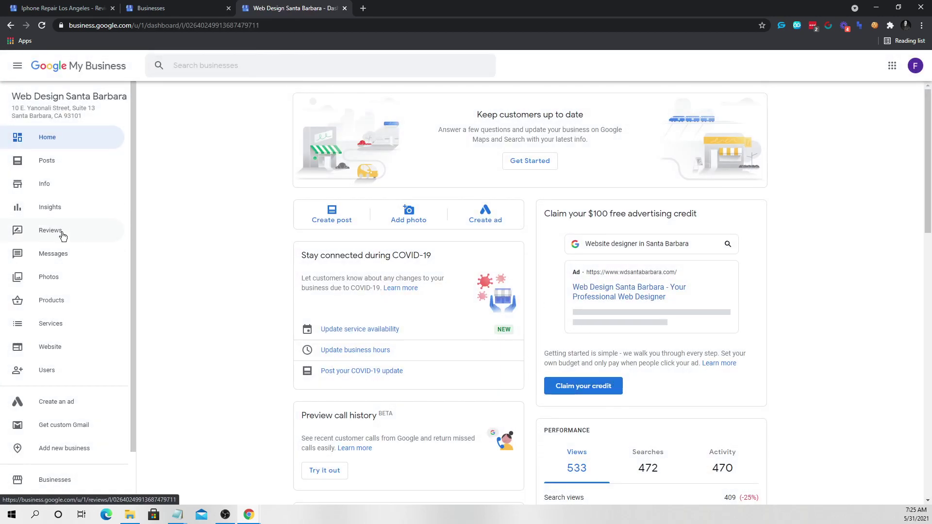
- Look through the business's customer reviews
left_click(61, 232)
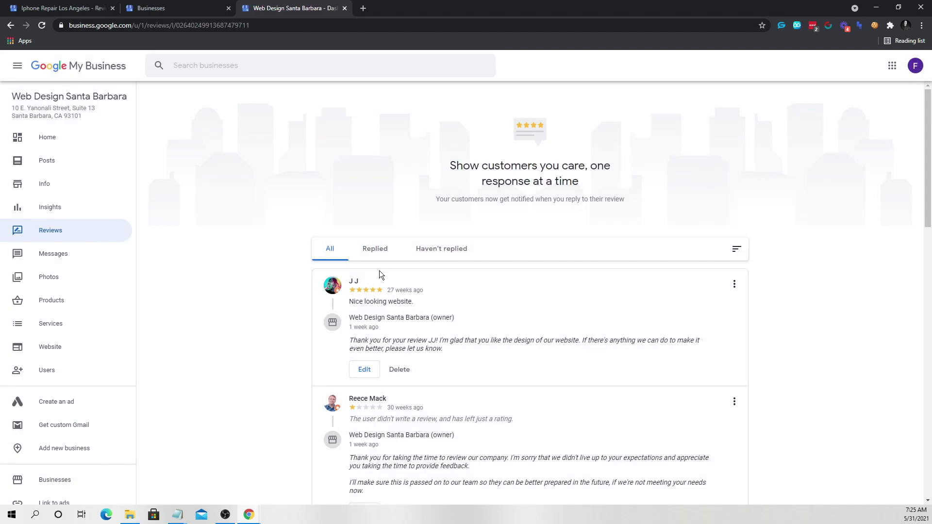
scroll(380, 270, "down", 2)
scroll(356, 265, "up", 3)
- From the home dashboard, copy the review request link in the Share review form
left_click(54, 140)
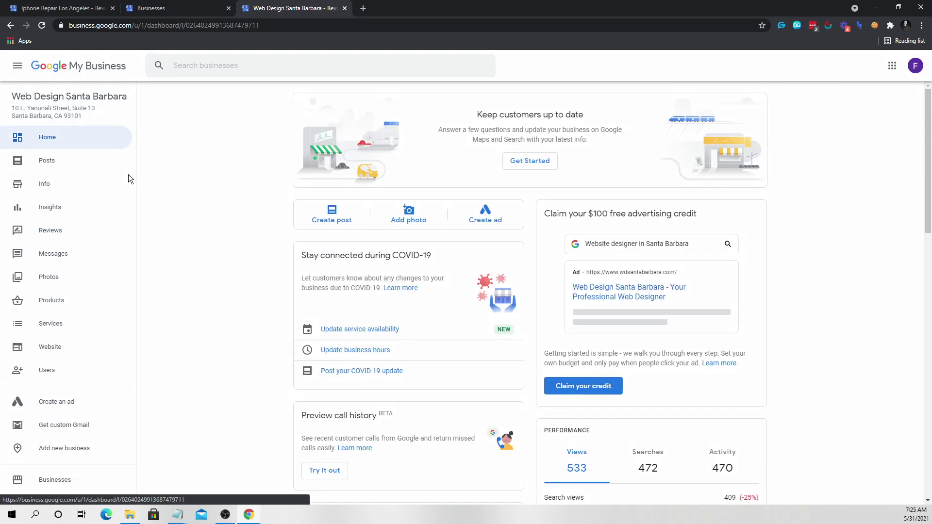
scroll(657, 330, "down", 8)
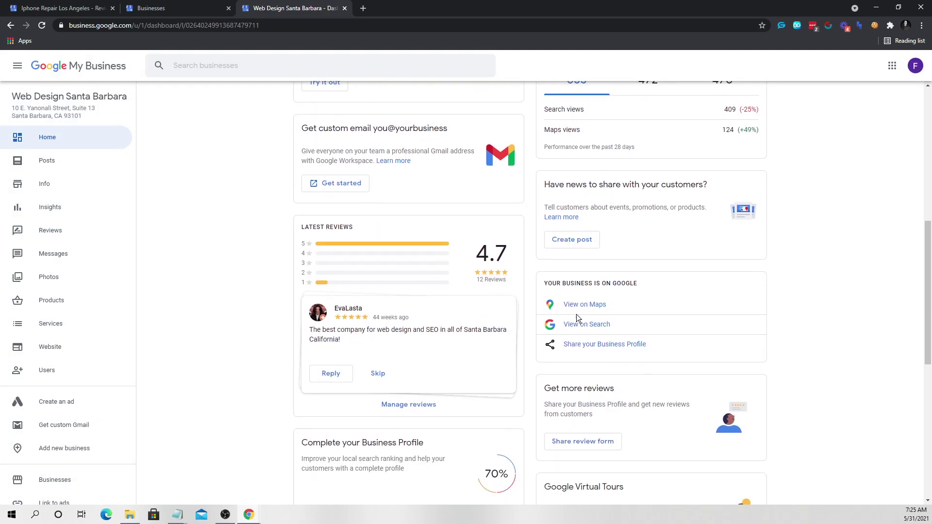
scroll(510, 252, "down", 1)
scroll(380, 211, "down", 2)
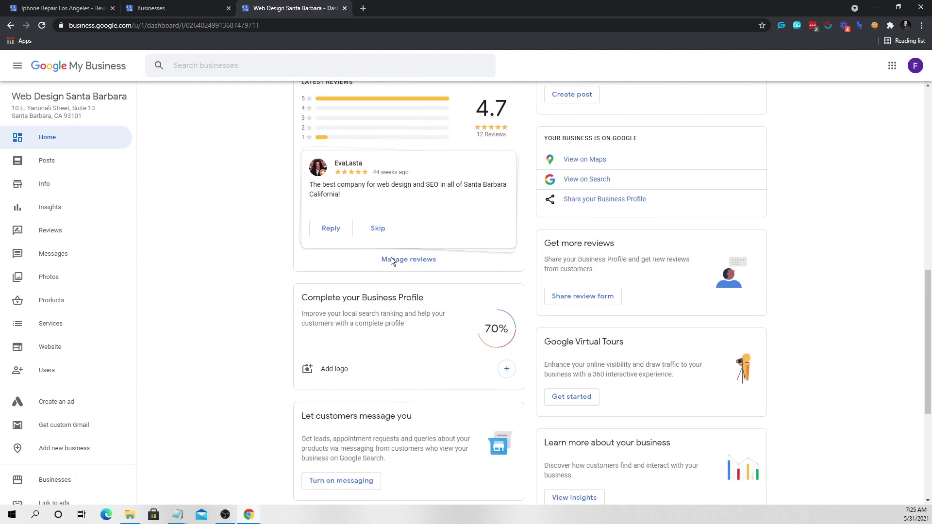
scroll(391, 257, "up", 2)
scroll(543, 292, "down", 2)
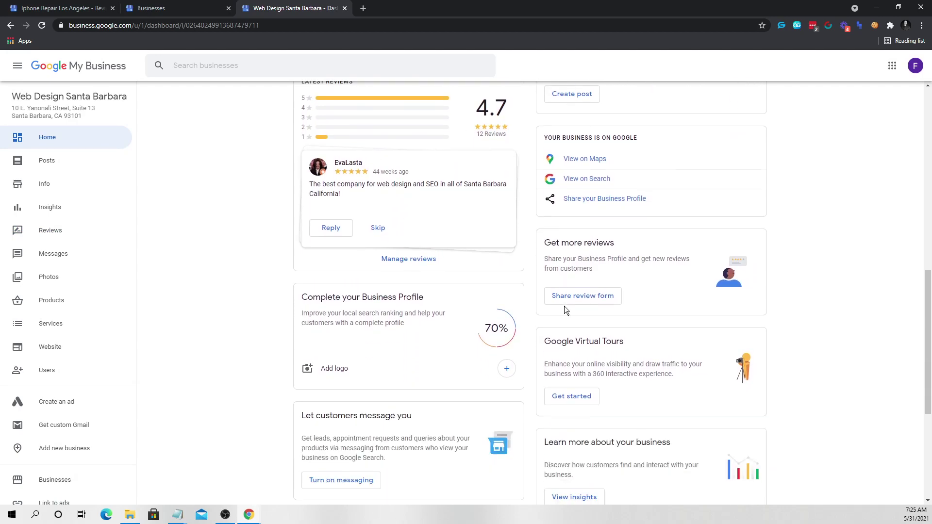
left_click(576, 302)
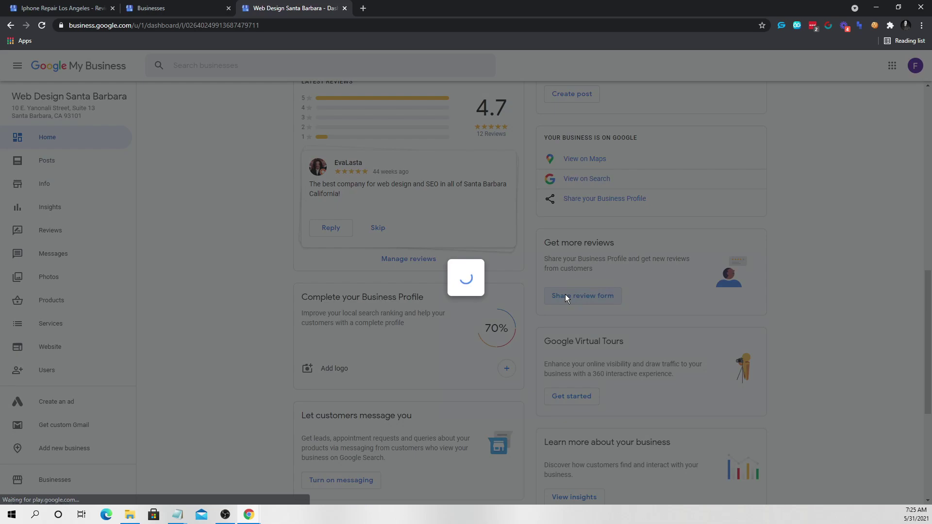
left_click(509, 270)
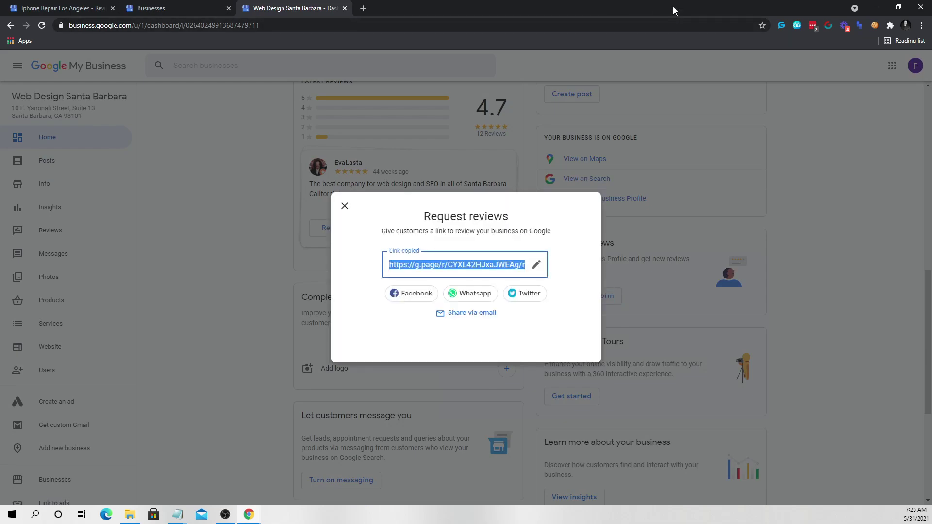
- Check the notes, then start a new tab heading to Google Drive
left_click(877, 7)
scroll(376, 280, "down", 1)
key("alt+Tab")
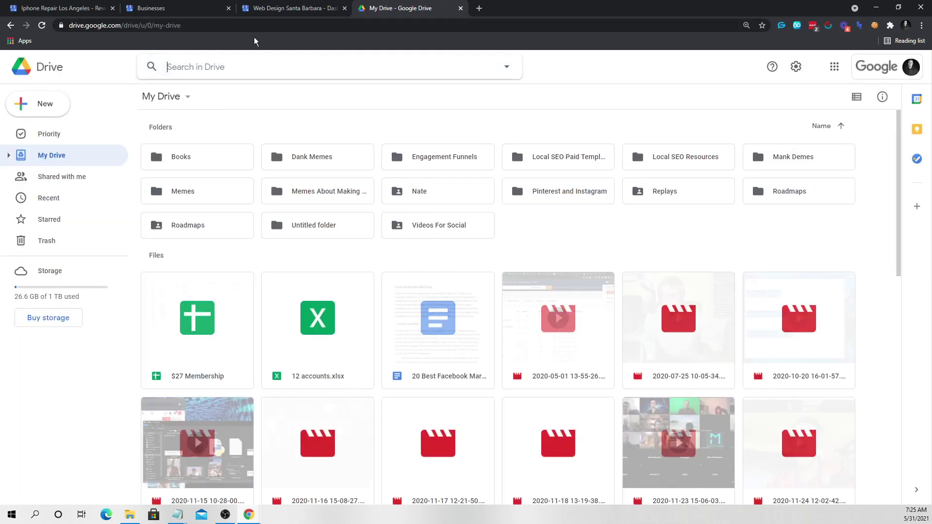
- Search Drive for 'local' and open the Local SEO Pro Paid Template
left_click(225, 78)
type("d")
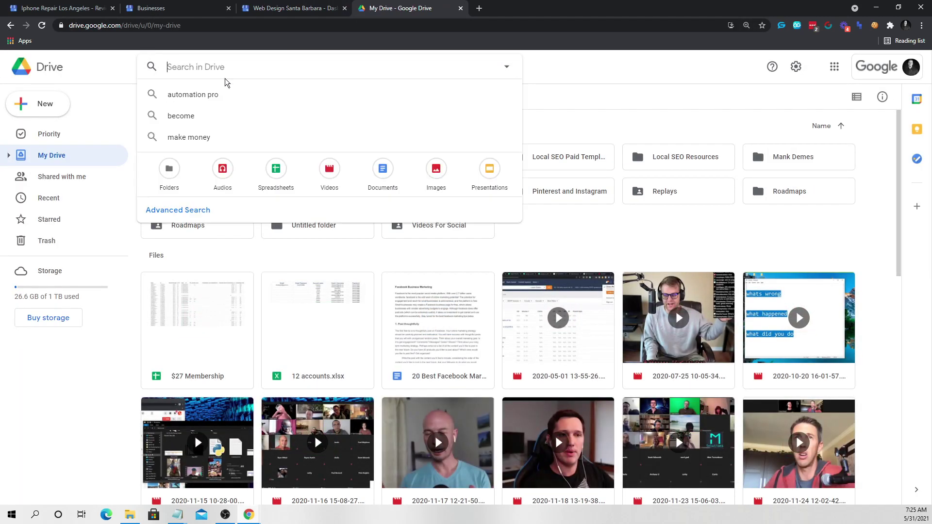
key("BackSpace")
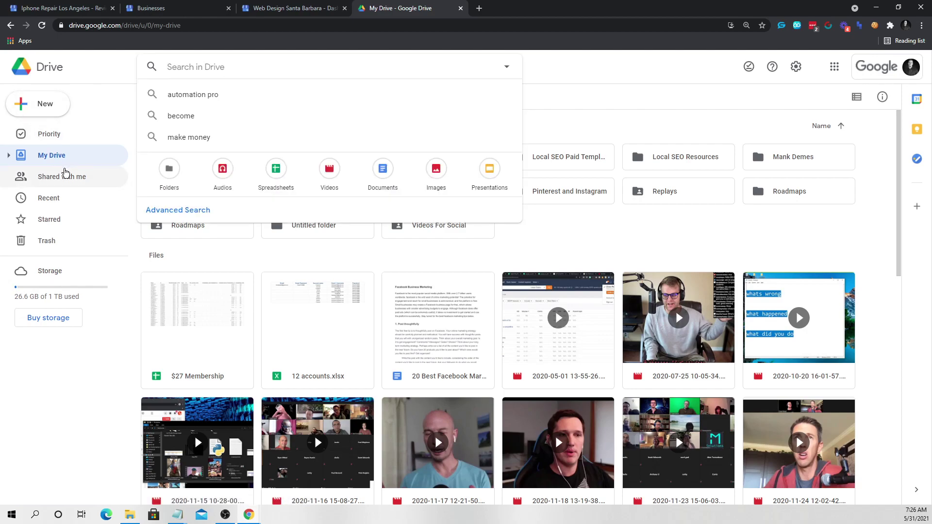
type("local")
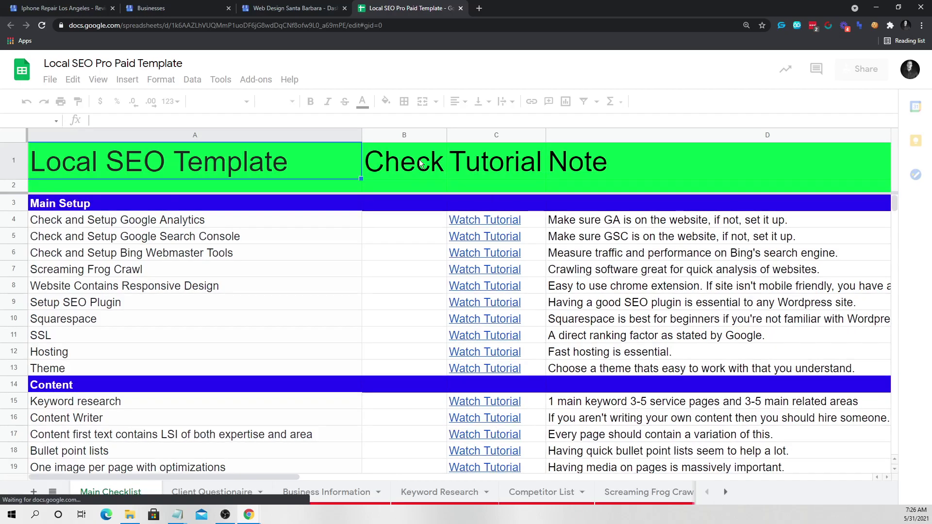
- Enter 'Leave us a review' in cell A2 under the title
left_click(240, 185)
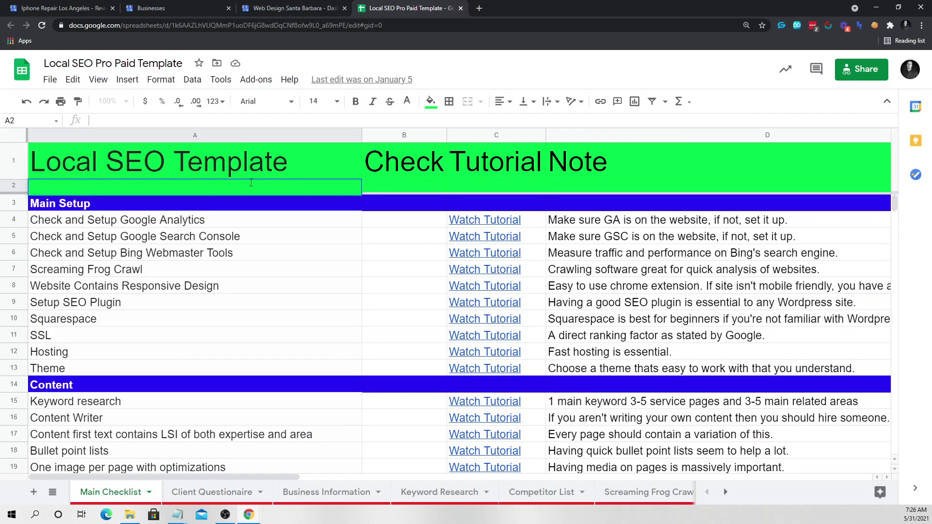
type("Leave us a revie")
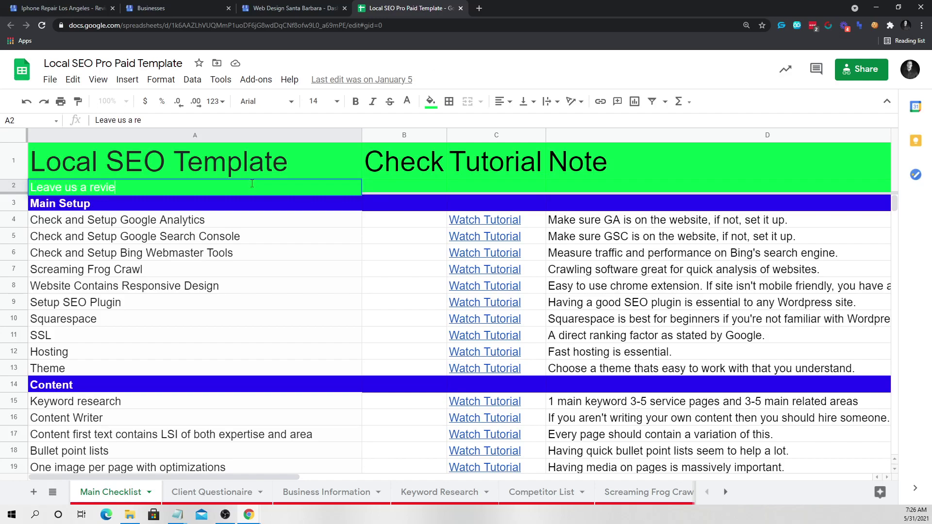
key("Return")
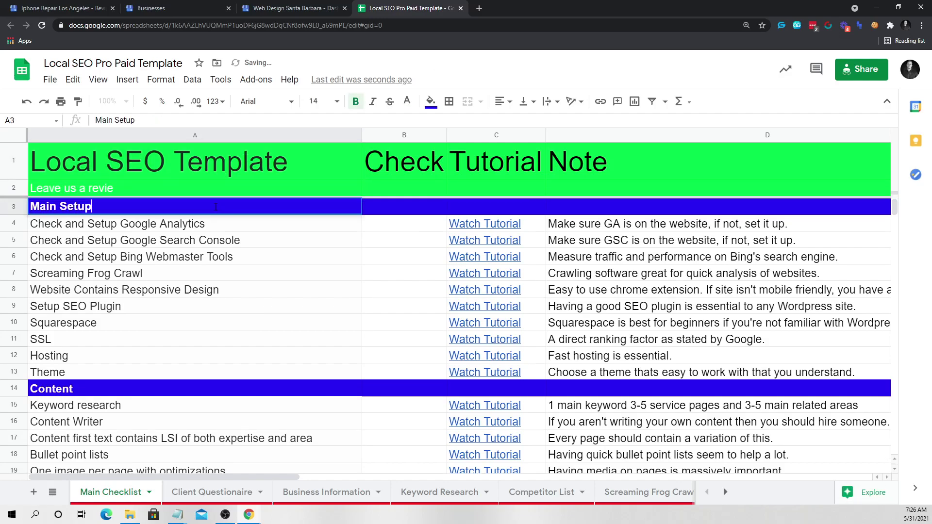
left_click(218, 193)
double_click(218, 195)
type("w")
left_click(176, 281)
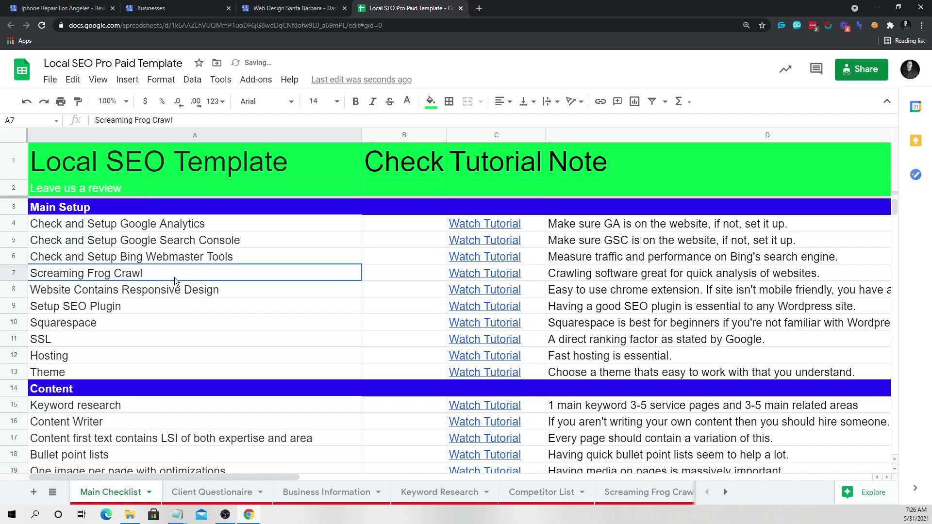
- Hyperlink cell A2 to the copied g.page review link
left_click(145, 188)
key("ctrl+l")
type("https://g.page/r/CYXL42HJxaJWEAg/review")
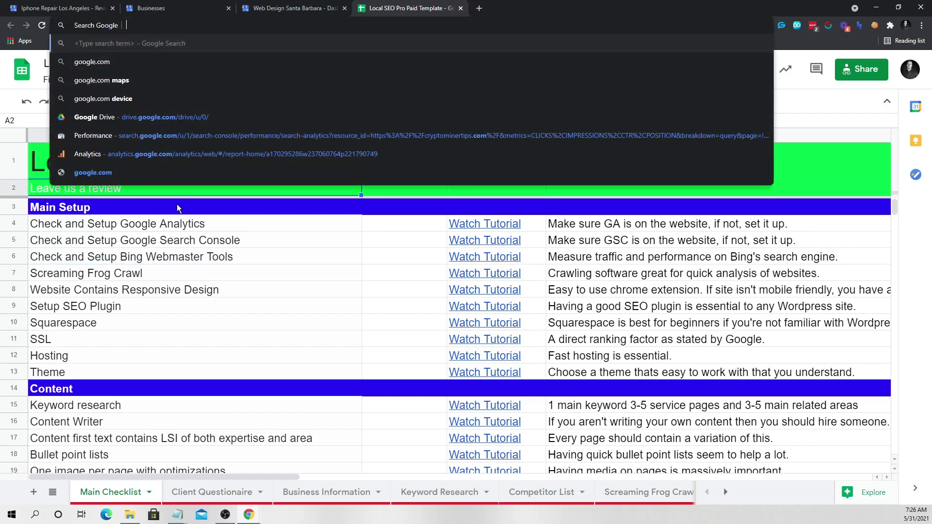
left_click(173, 196)
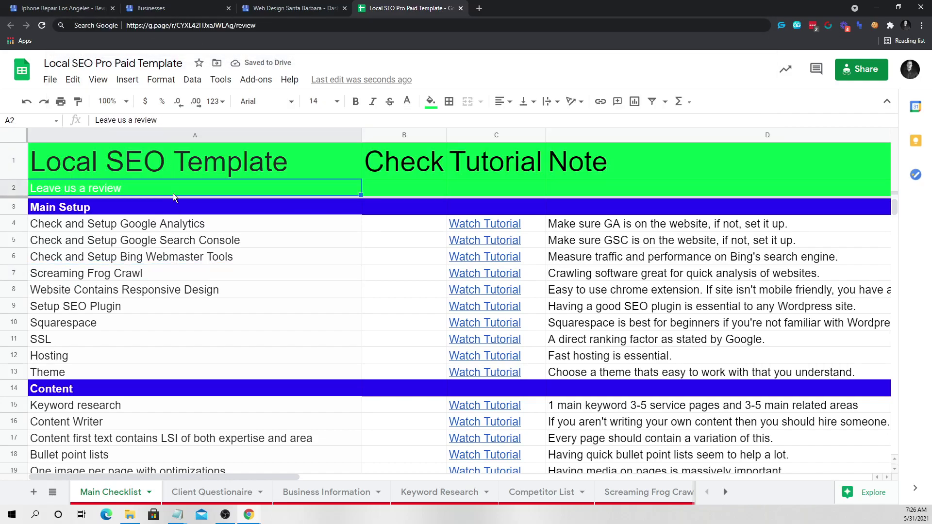
key("ctrl+k")
type("https://g.page/r/CYXL42HJxaJWEAg/review")
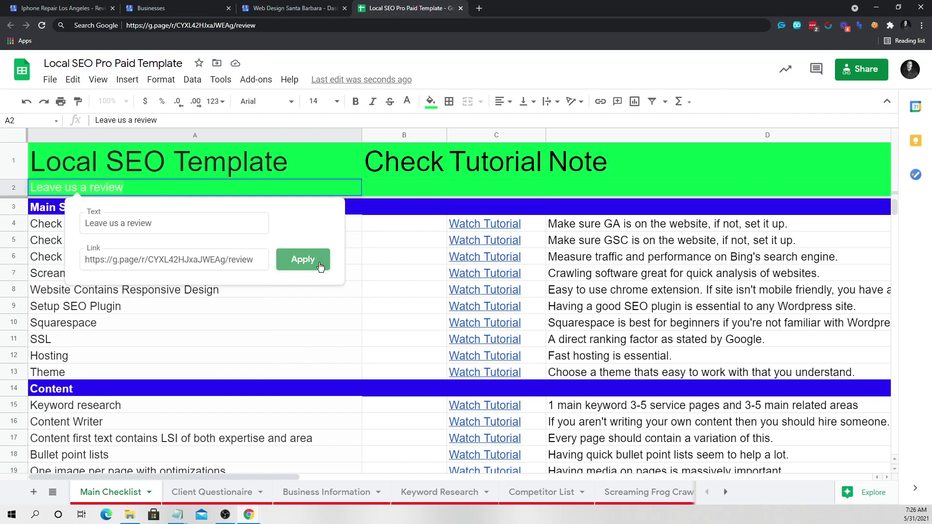
left_click(303, 259)
left_click(50, 79)
left_click(50, 79)
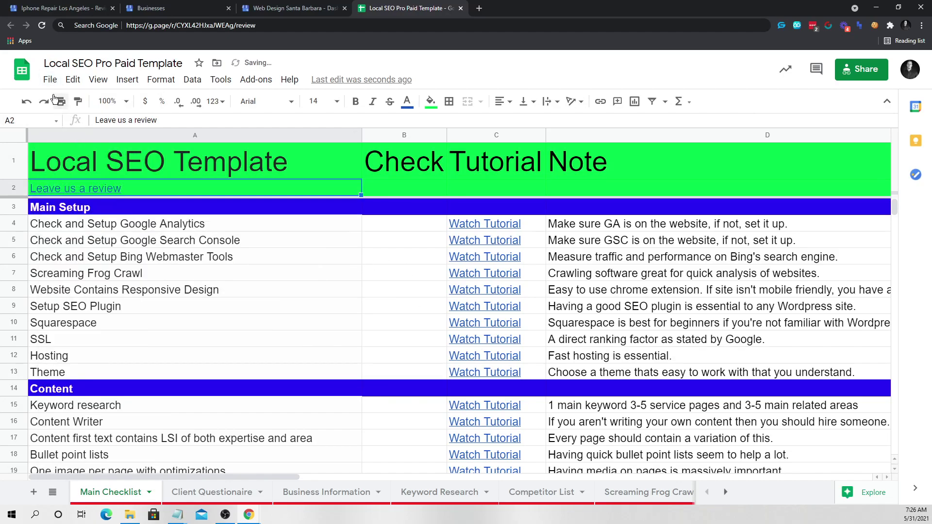
left_click(50, 79)
- Close the Data and File menus and look at the review link address
left_click(191, 79)
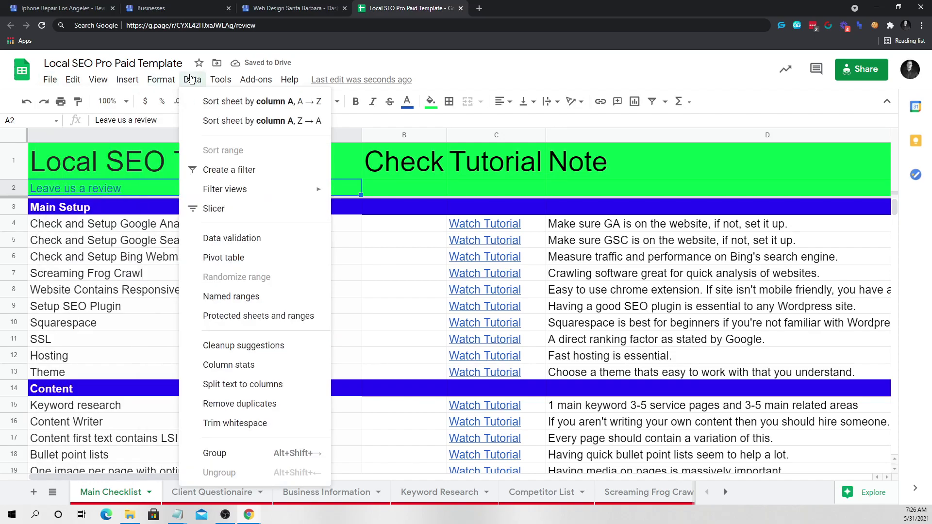
mouse_move(50, 80)
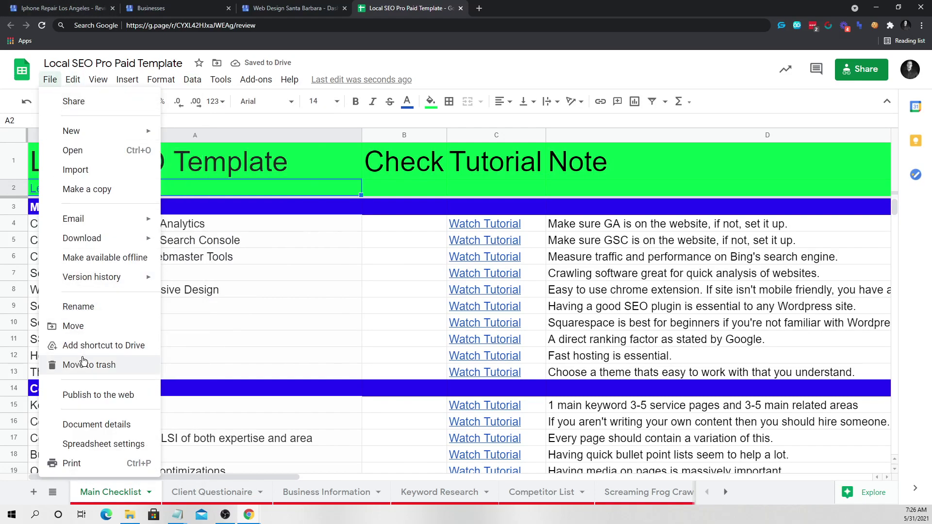
left_click(211, 209)
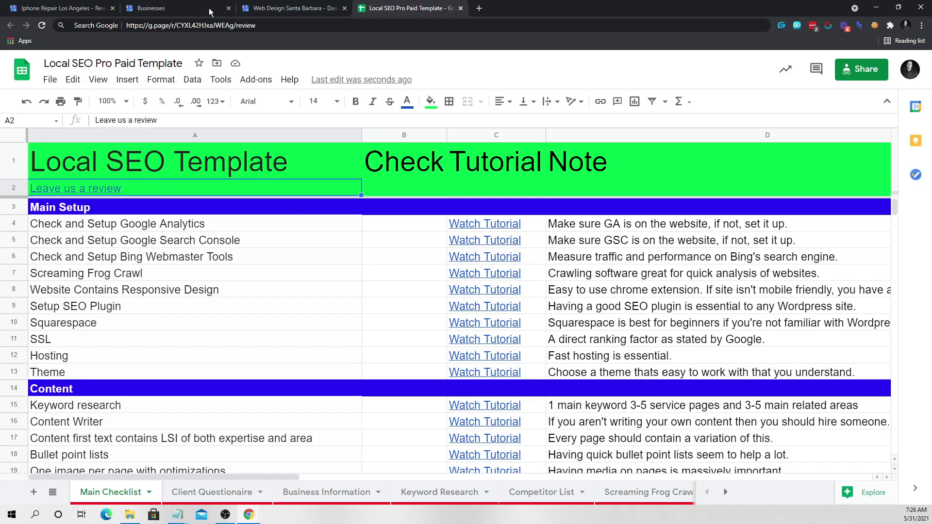
left_click(204, 25)
left_click(238, 257)
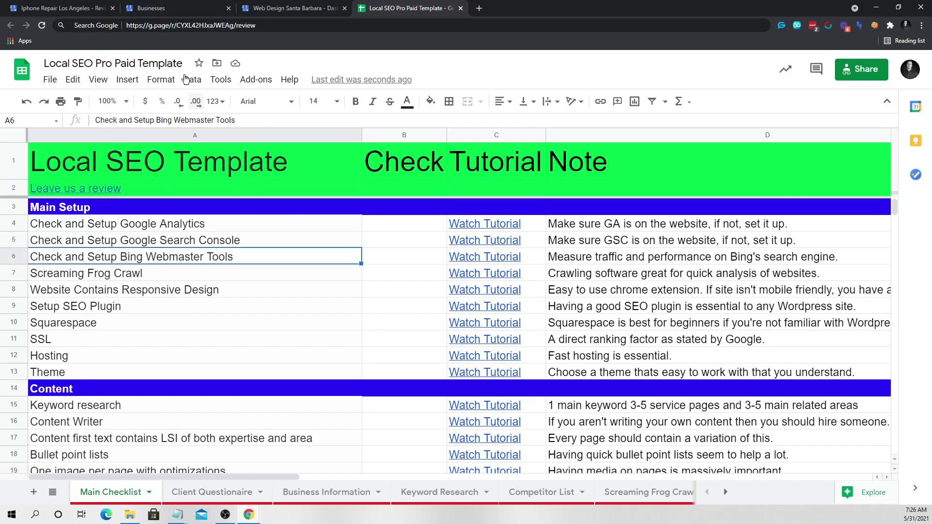
left_click_drag(176, 26, 181, 25)
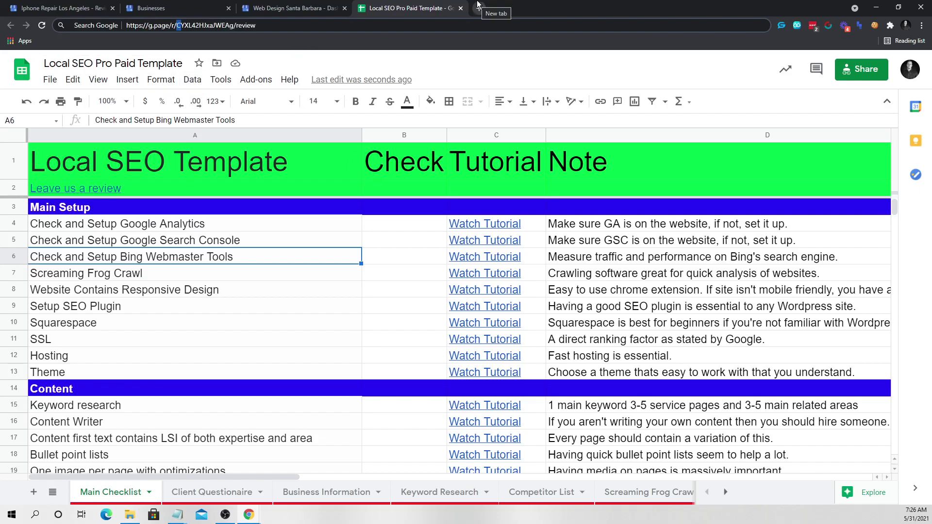
- Glance at the notes, then open a new browser tab
key("alt+Tab")
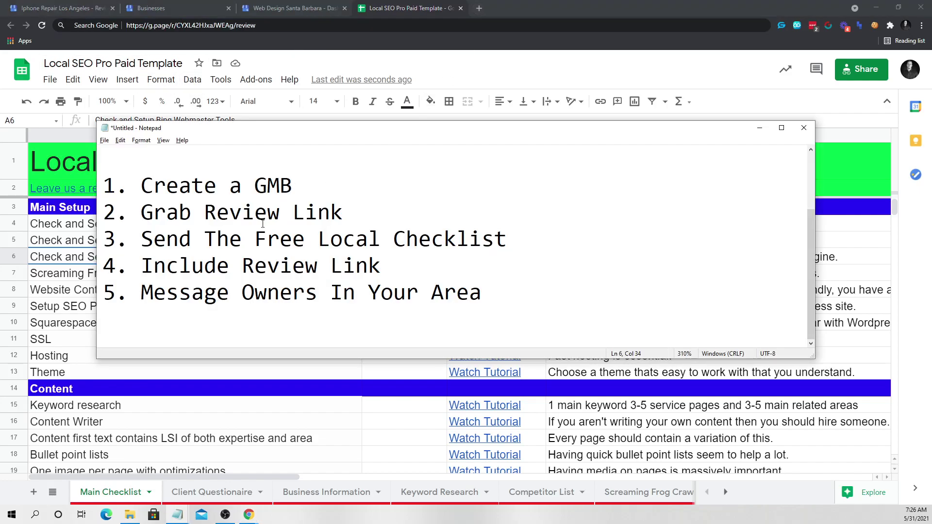
key("alt+Tab")
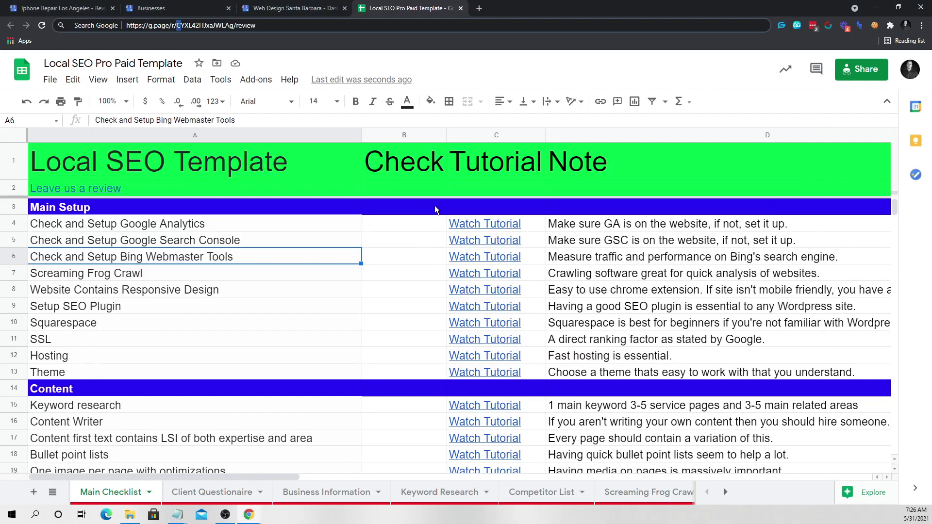
left_click(478, 8)
- Load facebook.com, then close it and use the window already showing Facebook
type("facebook.com")
key("Return")
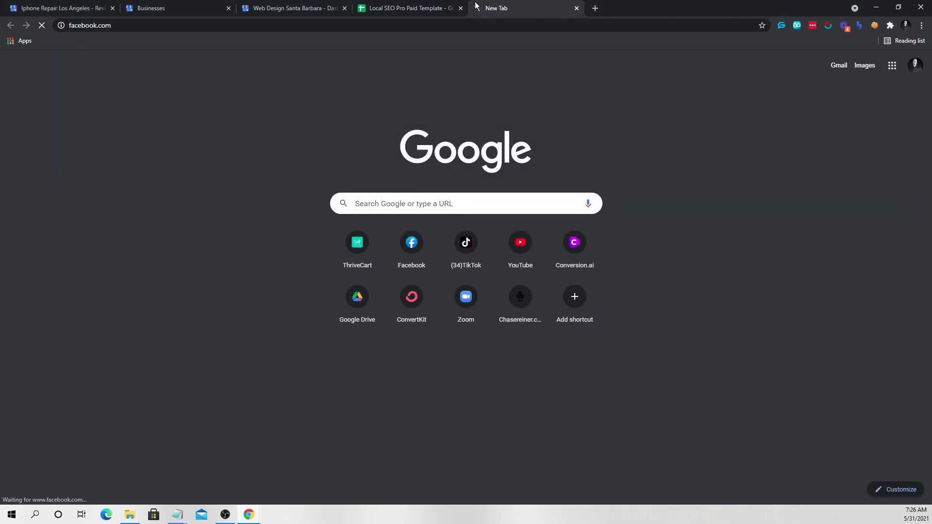
key("ctrl+w")
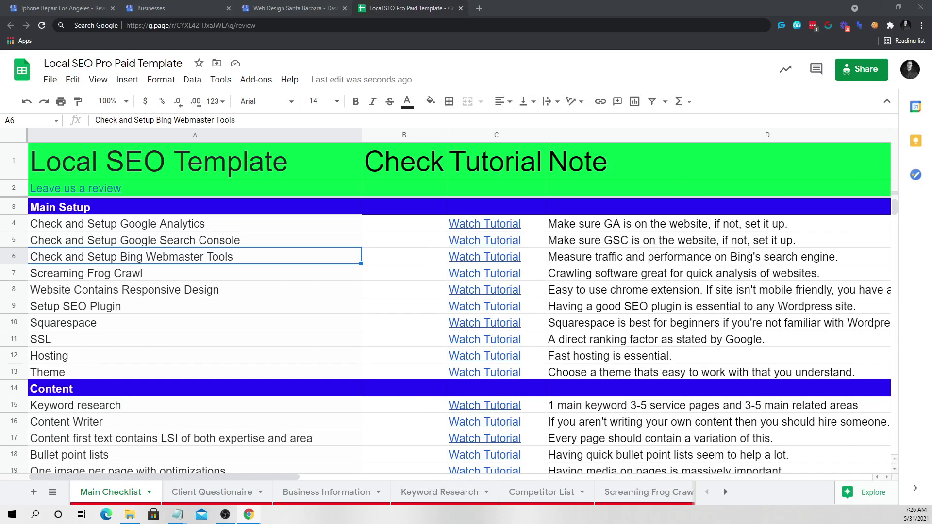
key("alt+Tab")
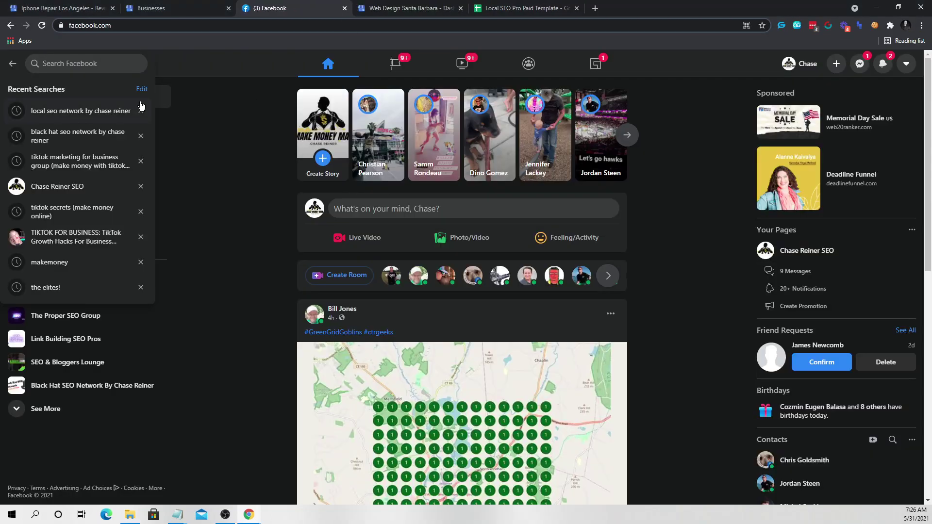
- Search Facebook for 'seo' and list all matching groups
left_click(97, 25)
left_click(61, 68)
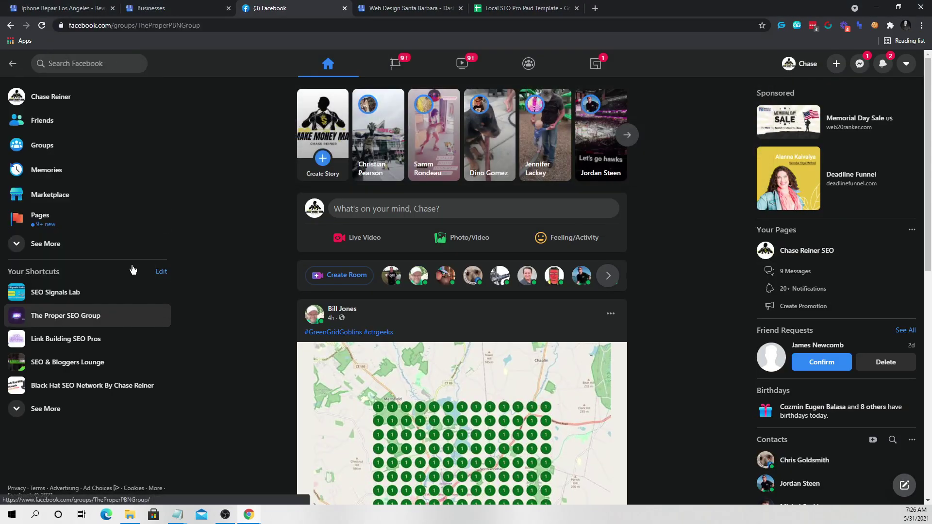
left_click(60, 68)
type("seo")
key("Return")
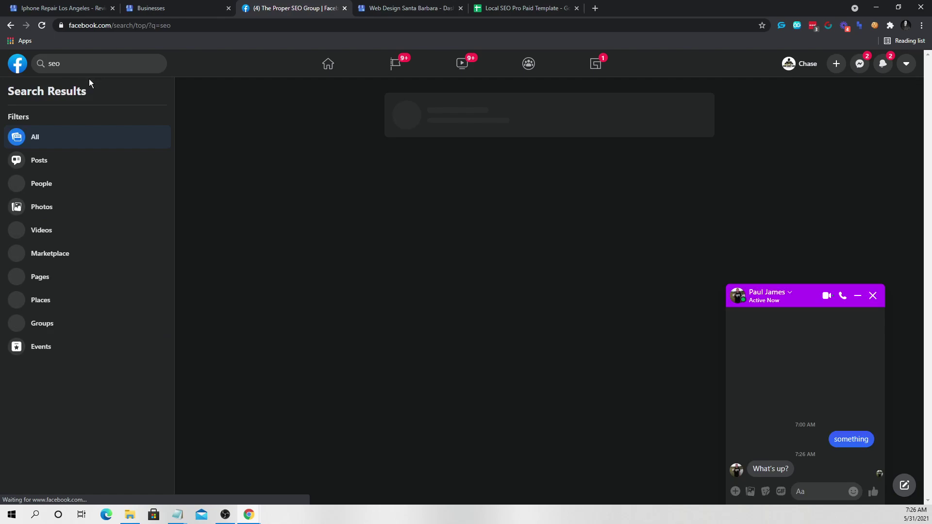
left_click(873, 293)
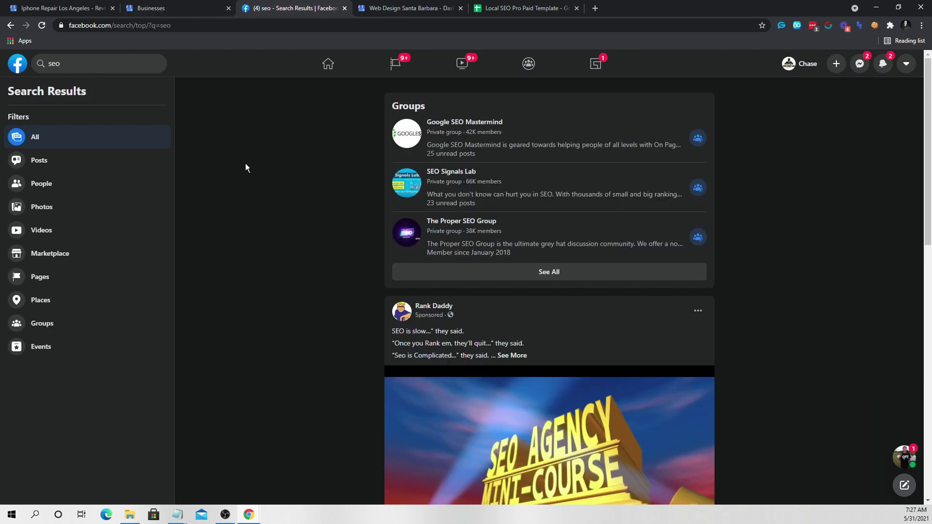
left_click(495, 273)
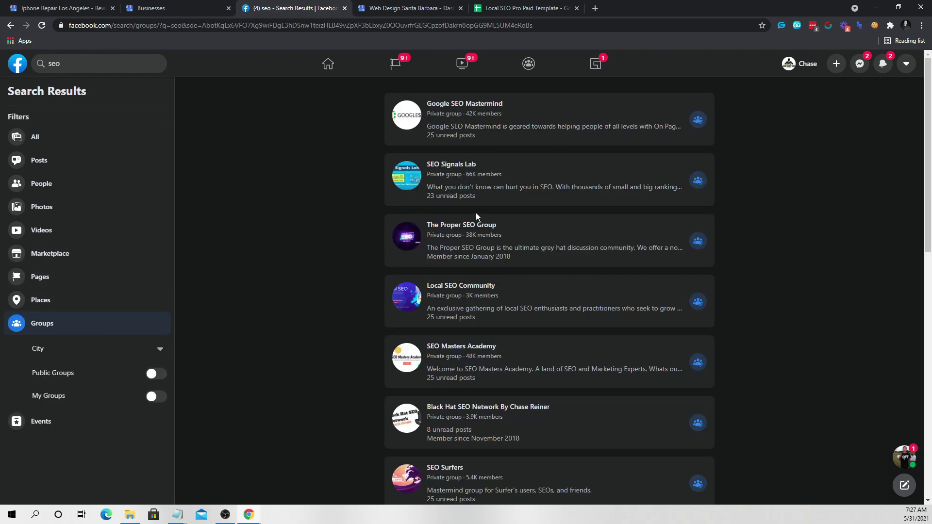
- Open the Red Hat SEO and Organic Marketing group, then return to the spreadsheet
scroll(482, 291, "down", 4)
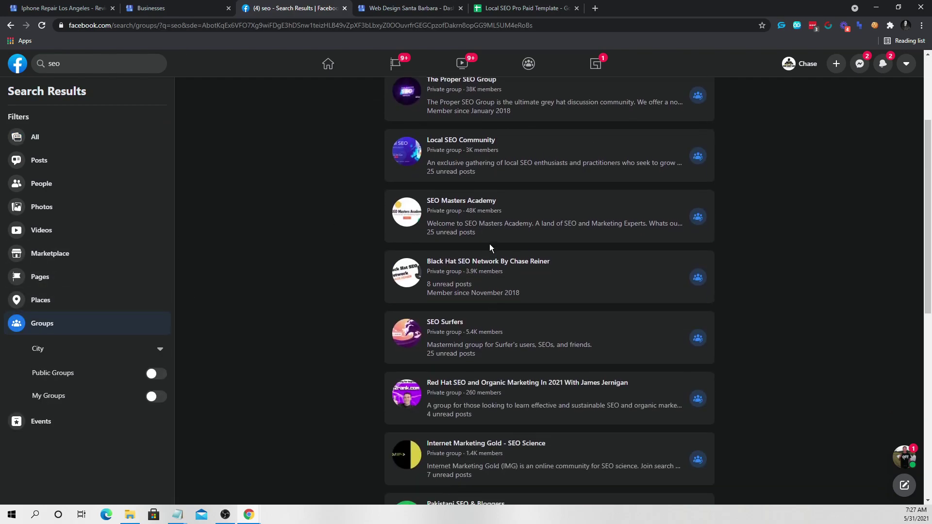
scroll(483, 316, "down", 1)
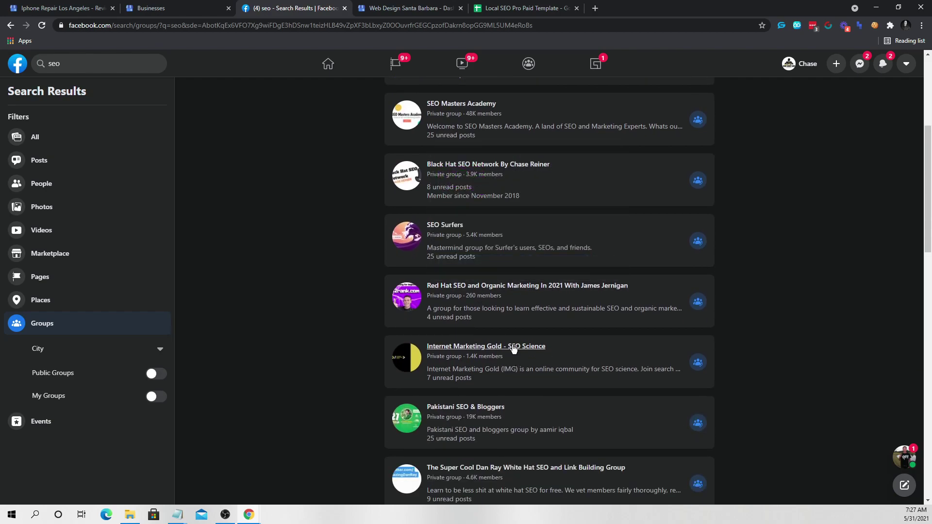
mouse_move(514, 347)
left_click(555, 286)
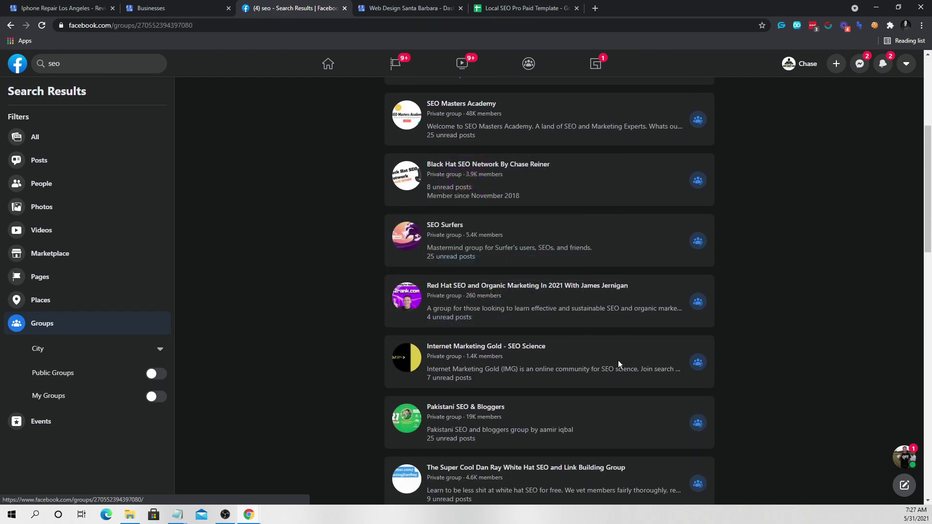
right_click(366, 265)
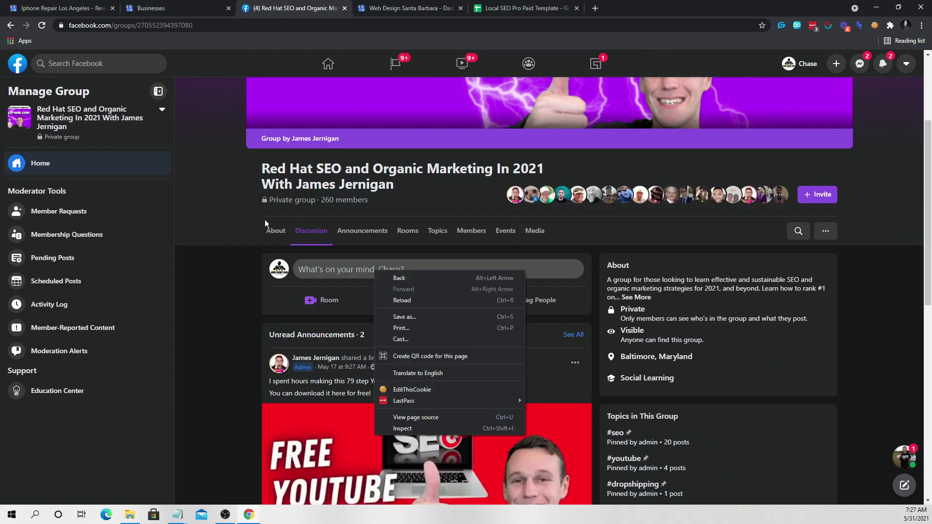
left_click(202, 228)
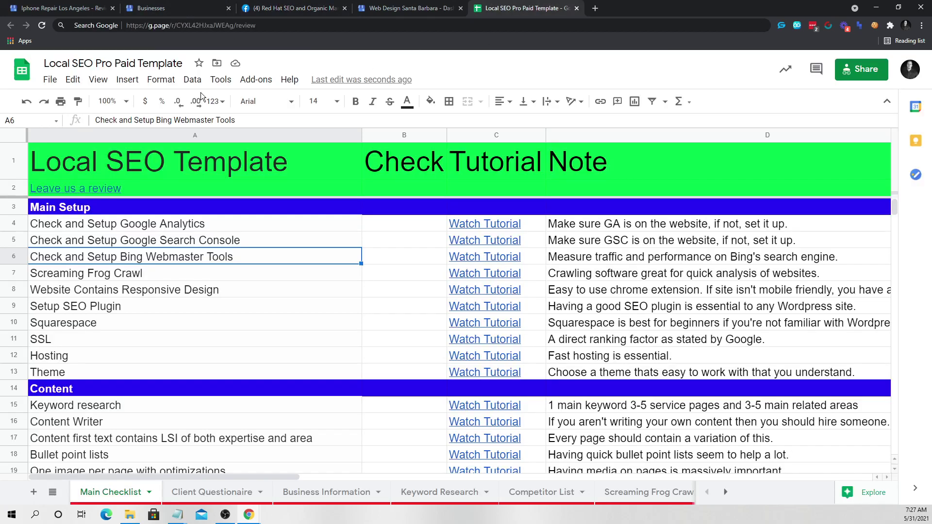
- Download the template as Microsoft Excel (.xlsx) and go back to the Facebook group
left_click(50, 79)
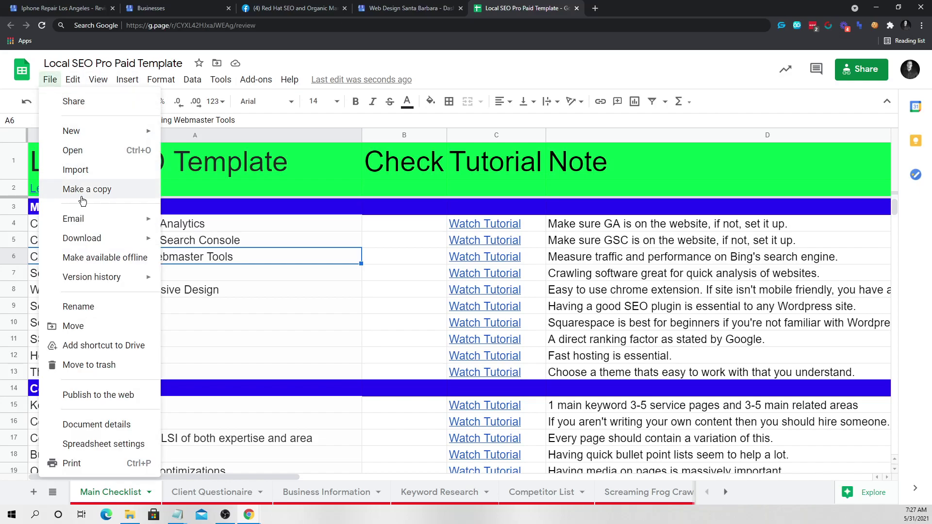
mouse_move(92, 238)
left_click(226, 248)
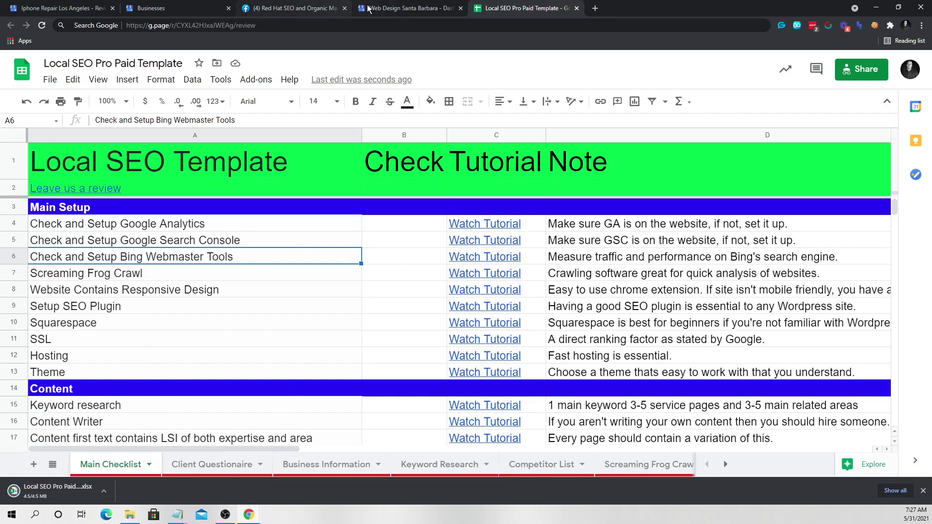
left_click(282, 8)
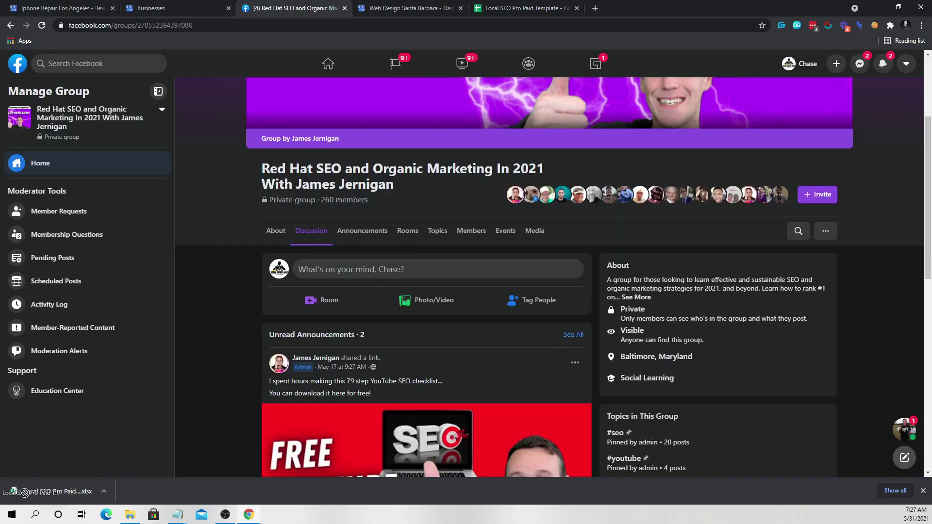
- Post a free local SEO template message in the group with Local SEO Pro Paid Template.xlsx attached
left_click(510, 275)
left_click_drag(58, 491, 458, 216)
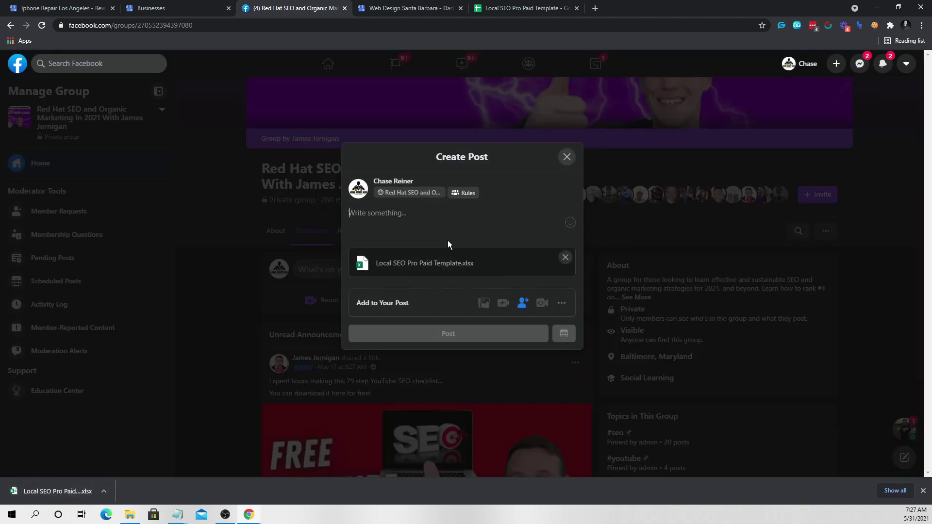
type("Hey guys, I made a free local SEO template, ")
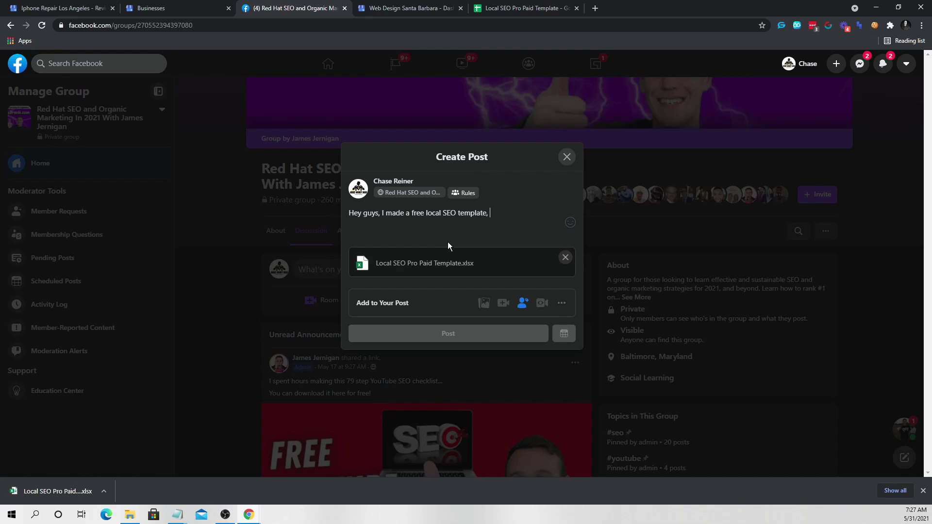
type("if you want to check it out here it is! Enj")
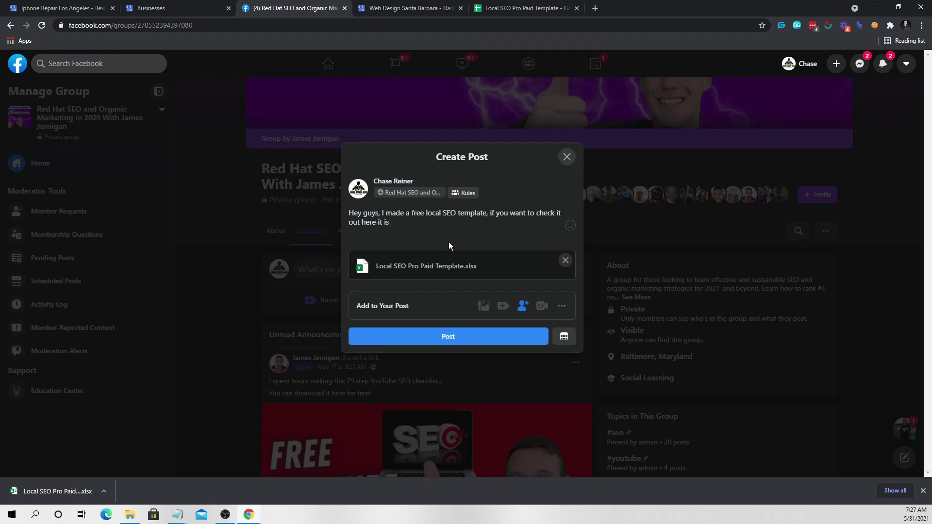
type("oy.")
left_click(450, 331)
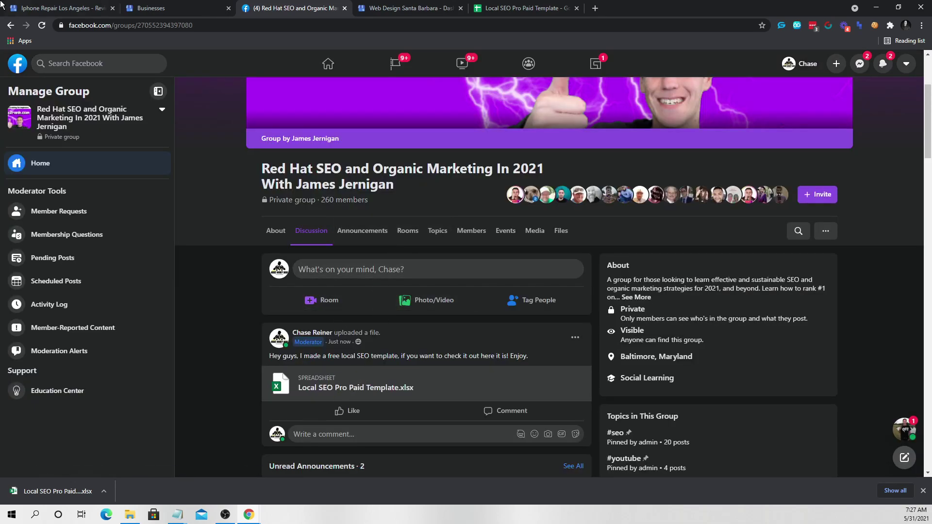
left_click(504, 8)
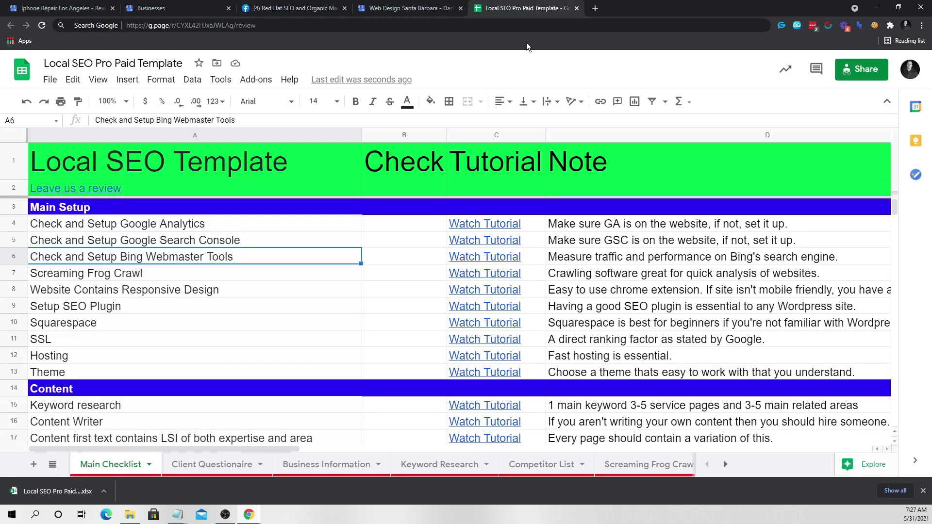
- Preview cell A2's link to The Redwood Cafe, then scroll the Facebook group feed to the new post
left_click(153, 185)
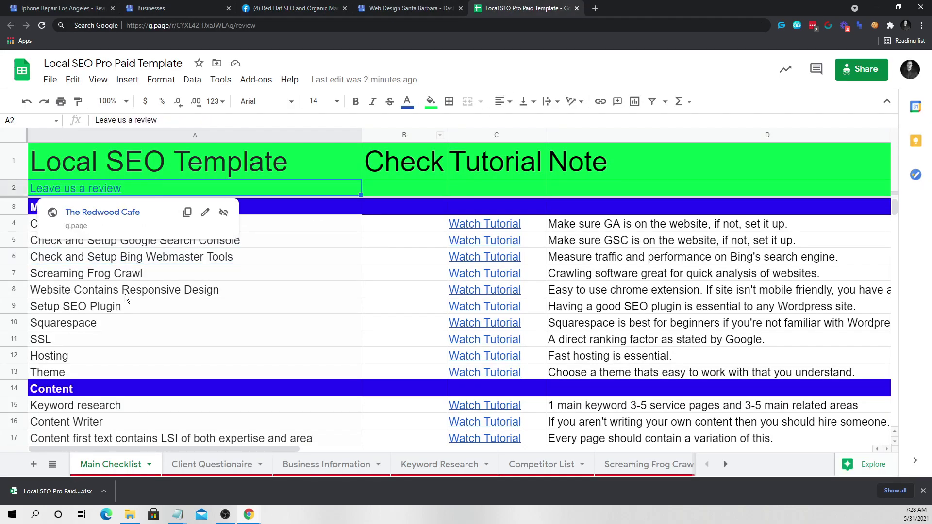
left_click(182, 187)
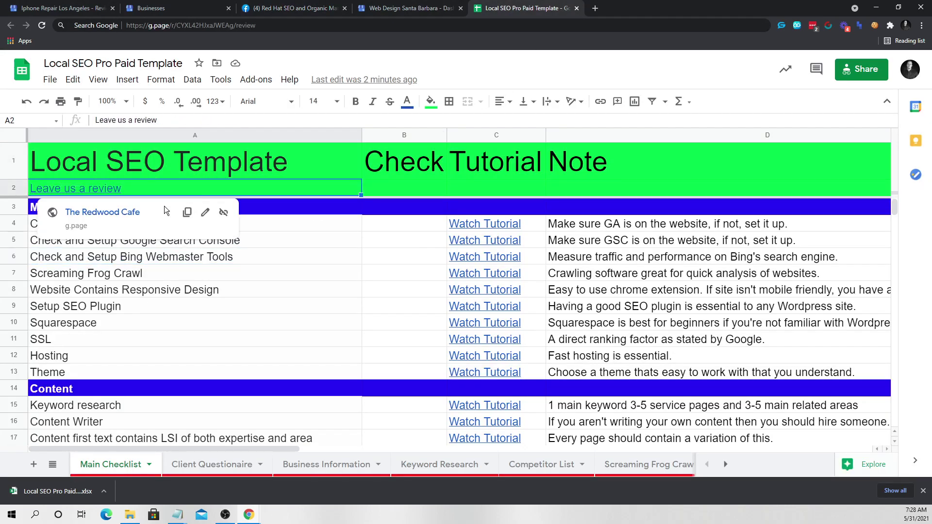
left_click(276, 323)
left_click(291, 8)
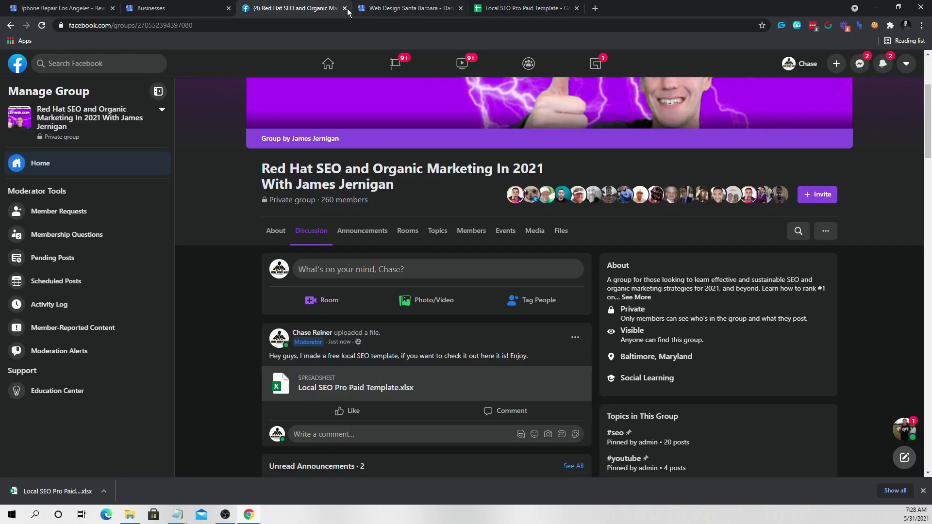
scroll(361, 334, "down", 1)
scroll(361, 334, "down", 1)
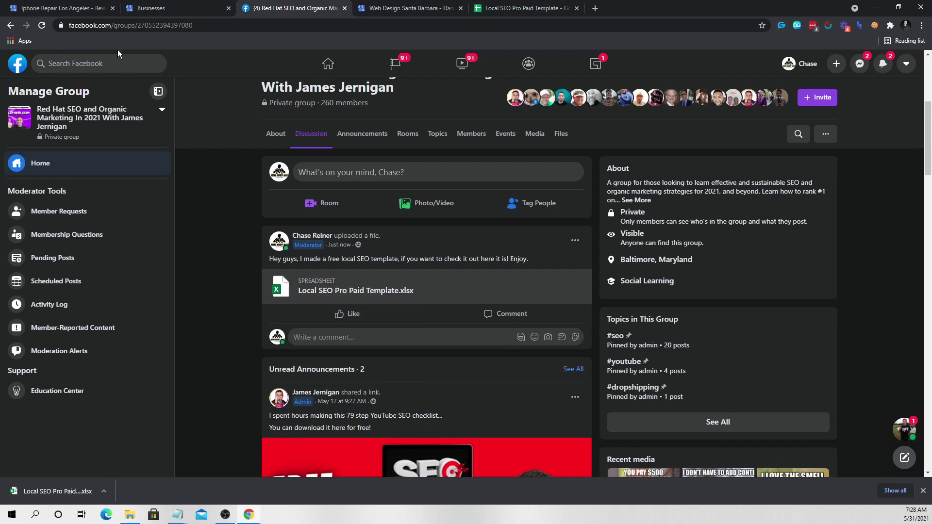
- Search Facebook for 'conversion' and open the Conversion.ai - Official Community group
left_click(115, 62)
type("conve")
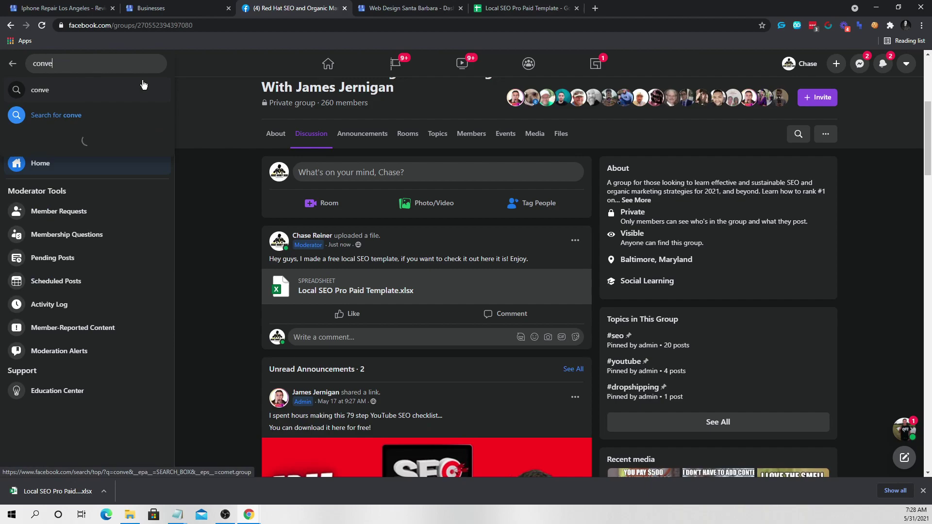
type("rsion")
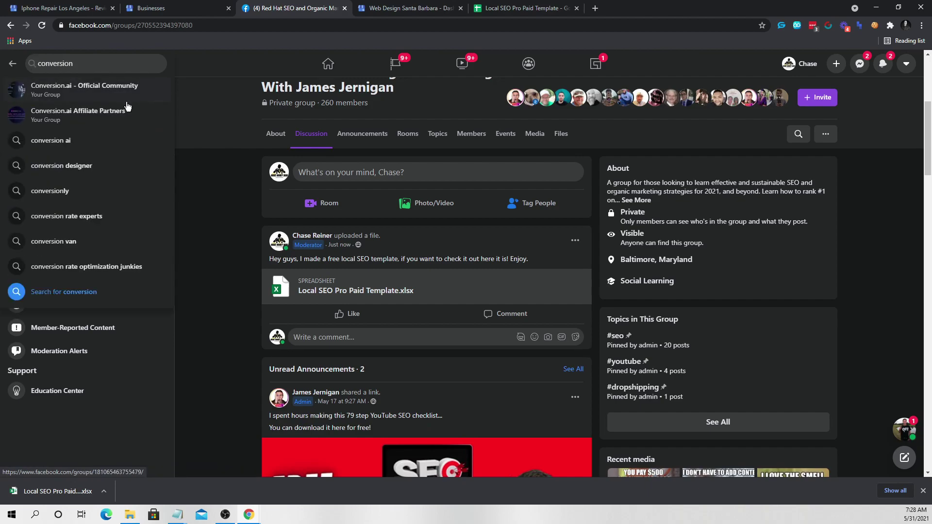
left_click(127, 101)
- Scroll through the group feed and open its Files section with four shared documents
scroll(473, 258, "down", 15)
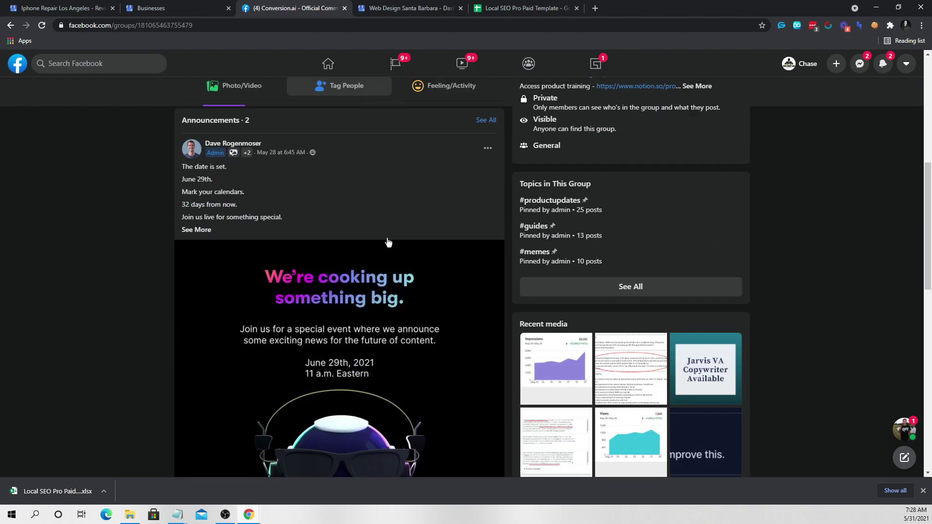
scroll(413, 235, "down", 20)
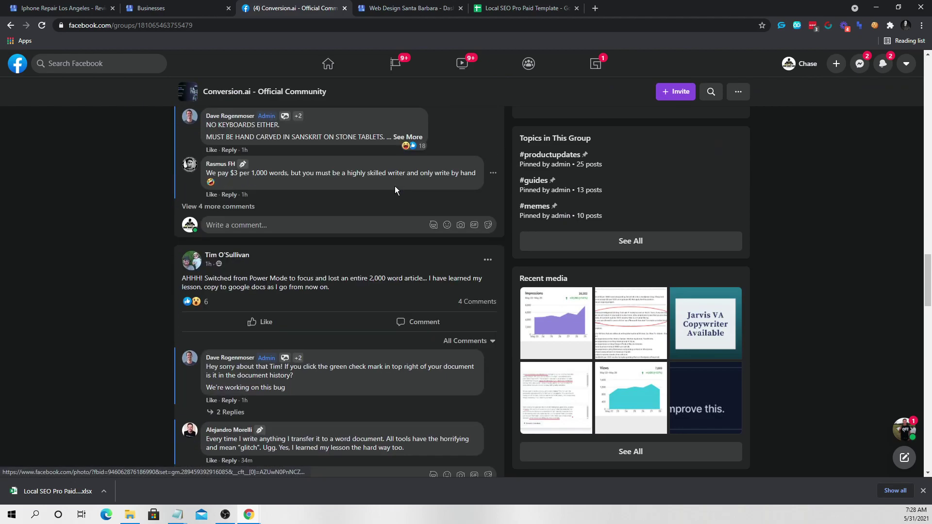
scroll(363, 201, "down", 5)
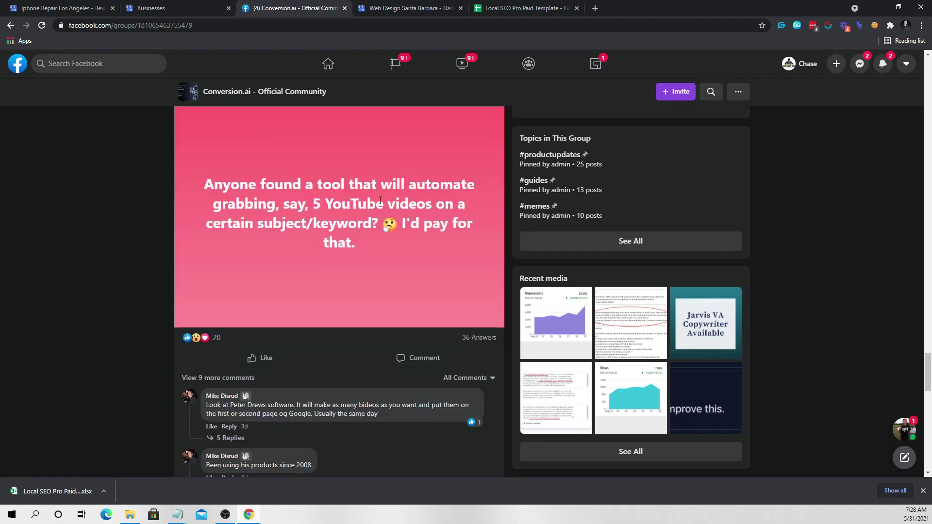
scroll(806, 271, "down", 10)
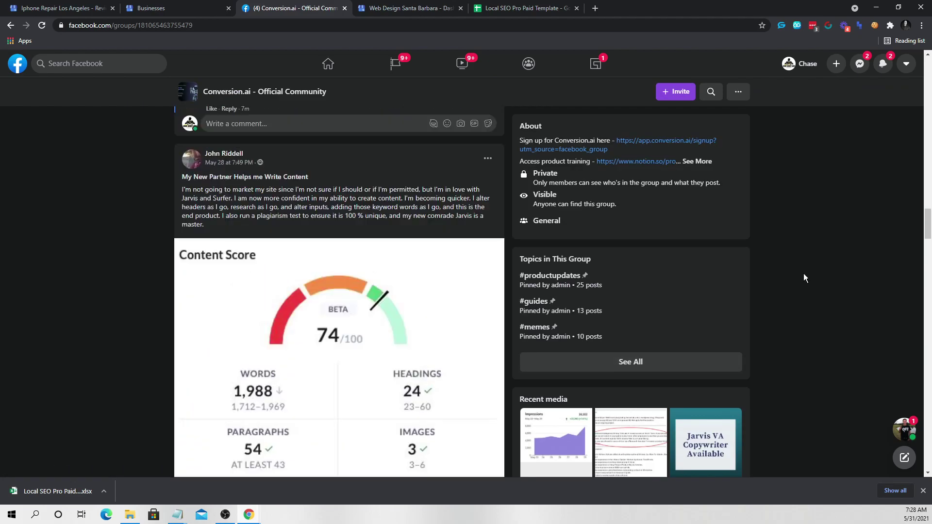
scroll(372, 364, "down", 10)
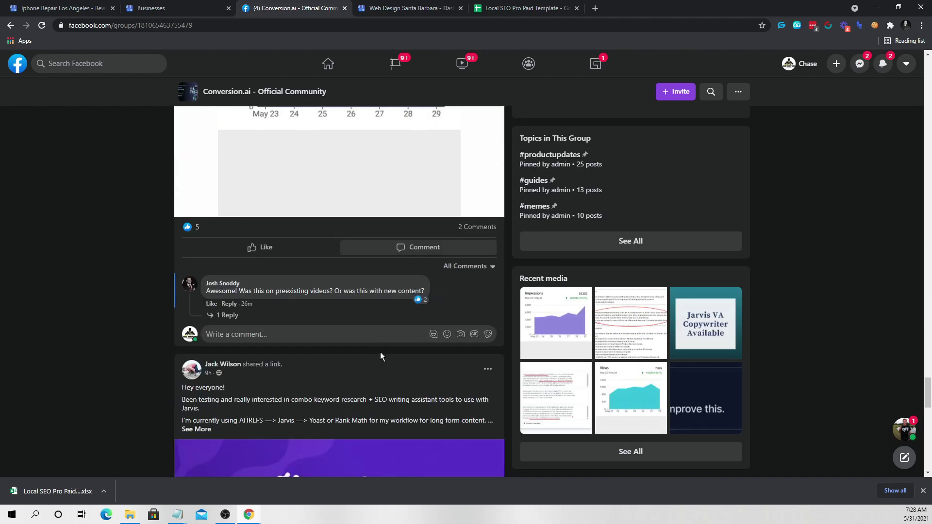
scroll(421, 257, "down", 10)
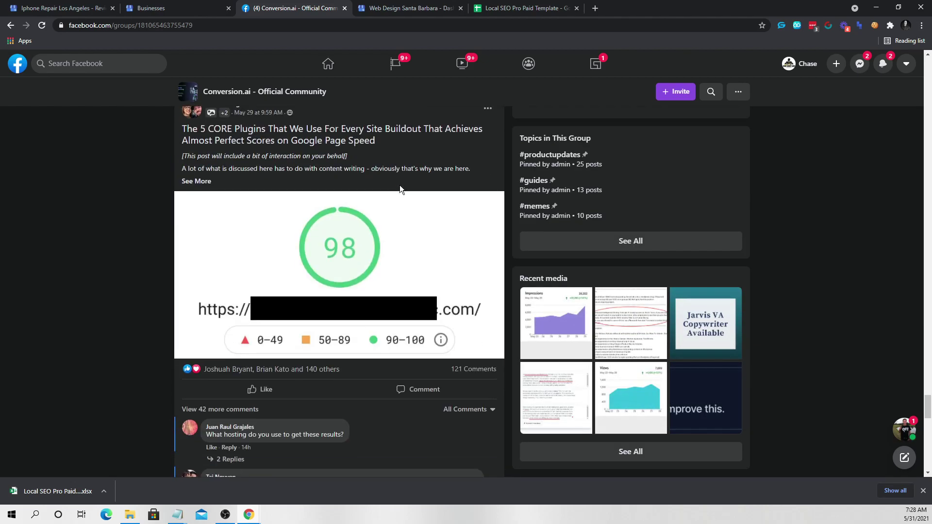
scroll(385, 226, "down", 10)
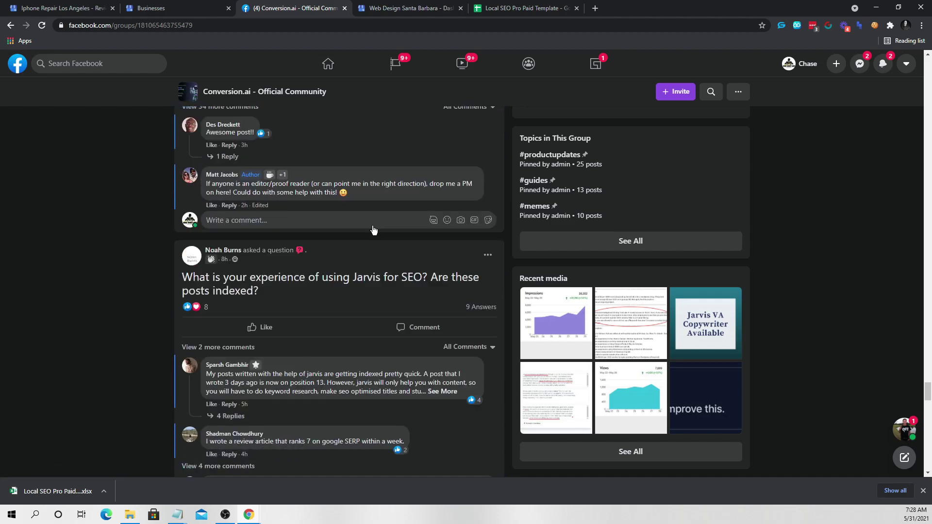
scroll(372, 278, "down", 10)
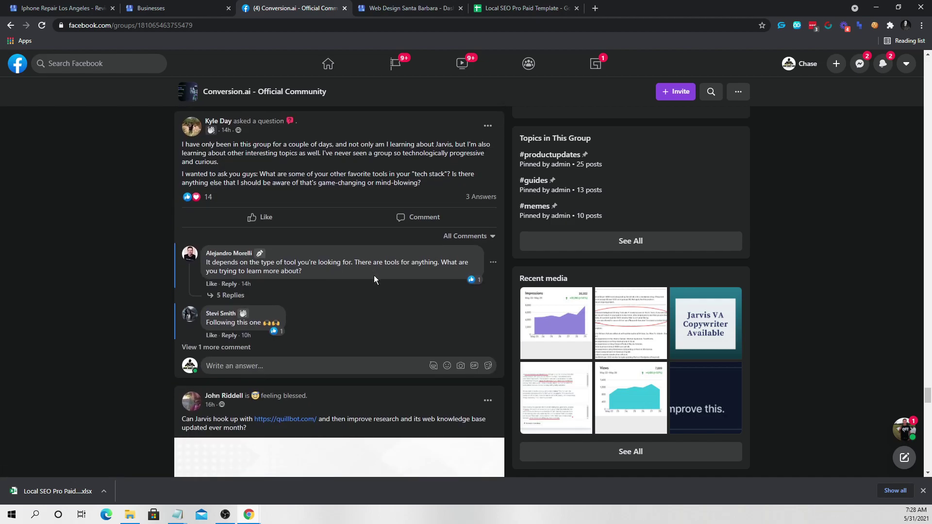
scroll(402, 288, "down", 10)
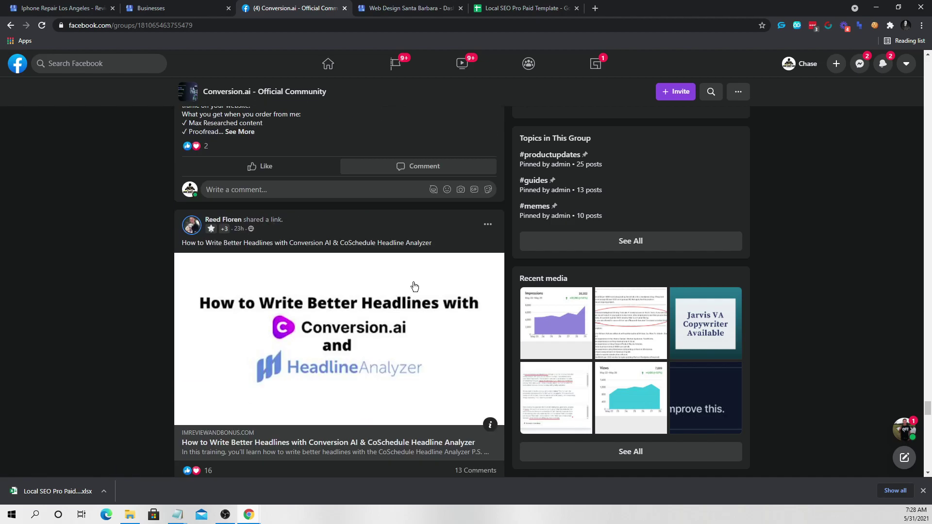
scroll(415, 291, "down", 10)
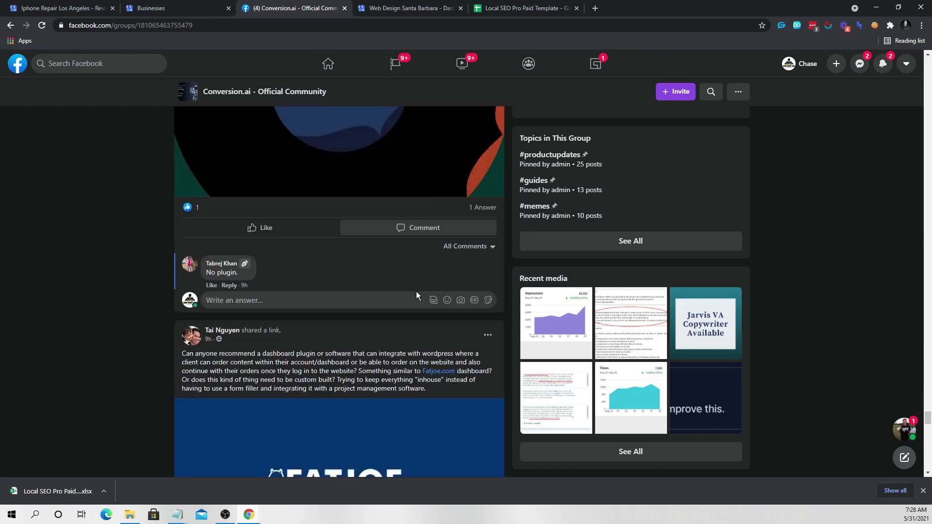
scroll(500, 343, "down", 3)
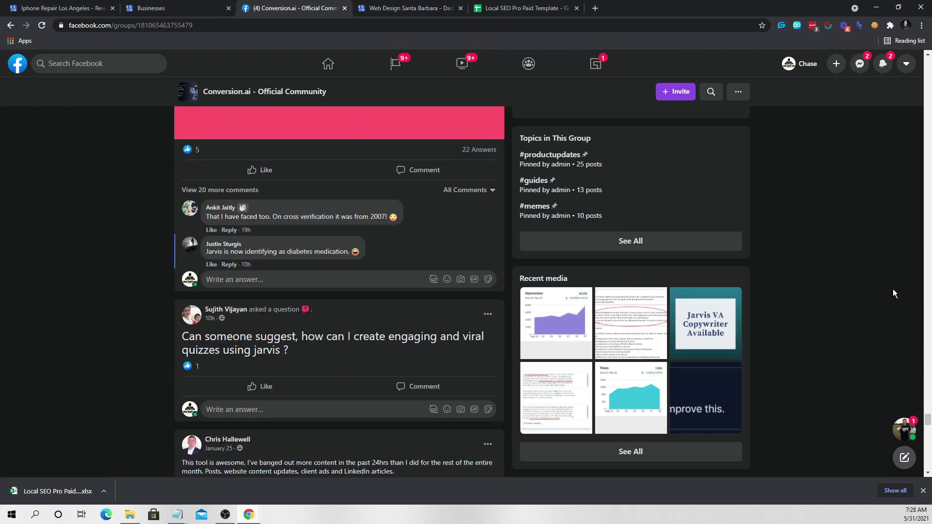
scroll(923, 404, "up", 20)
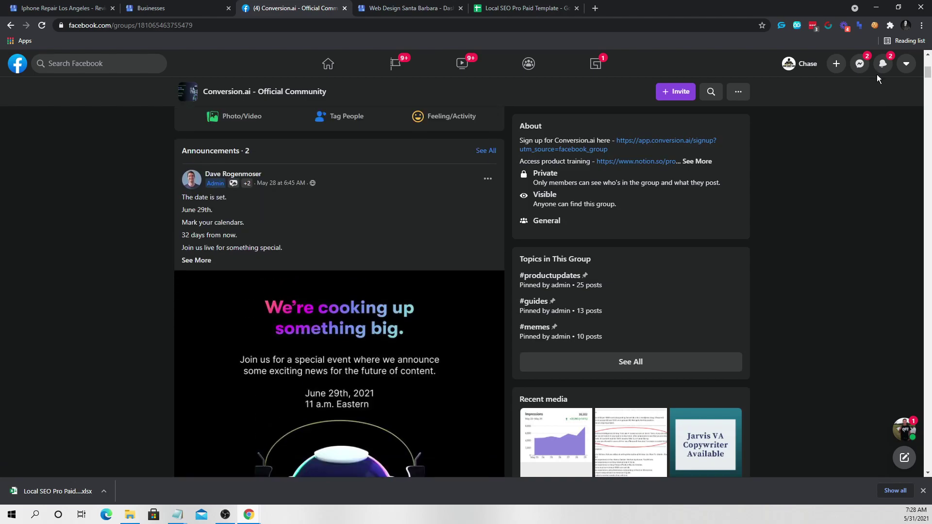
scroll(462, 345, "down", 1)
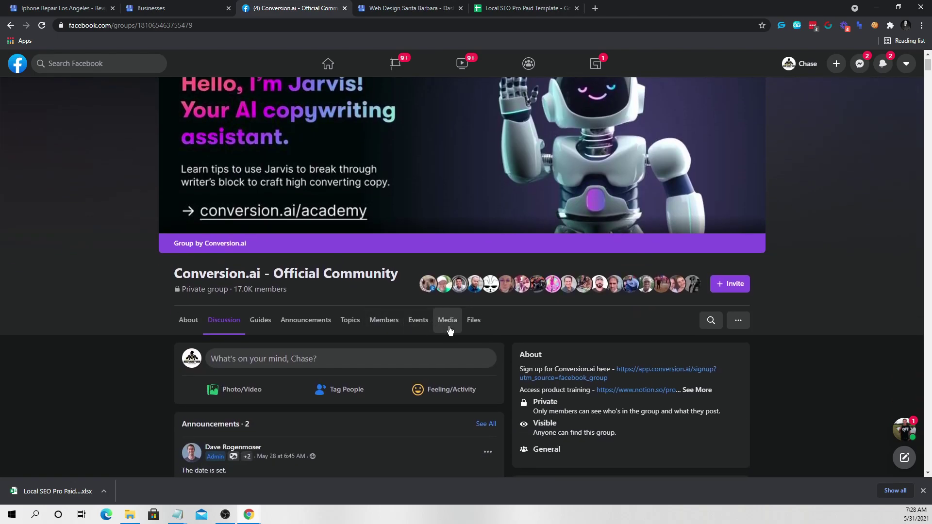
left_click(474, 318)
scroll(454, 378, "down", 1)
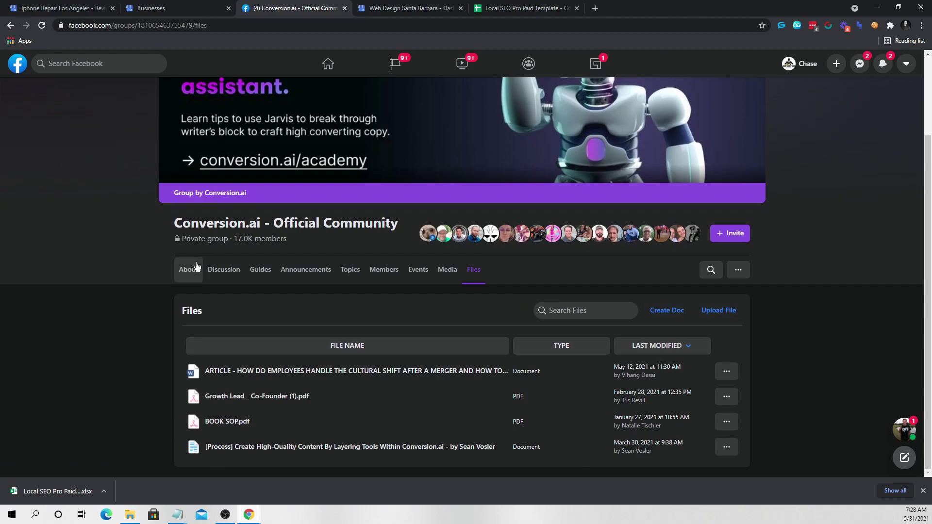
- Back in the Red Hat SEO group, like the template post and comment 'Sweet'
left_click(11, 24)
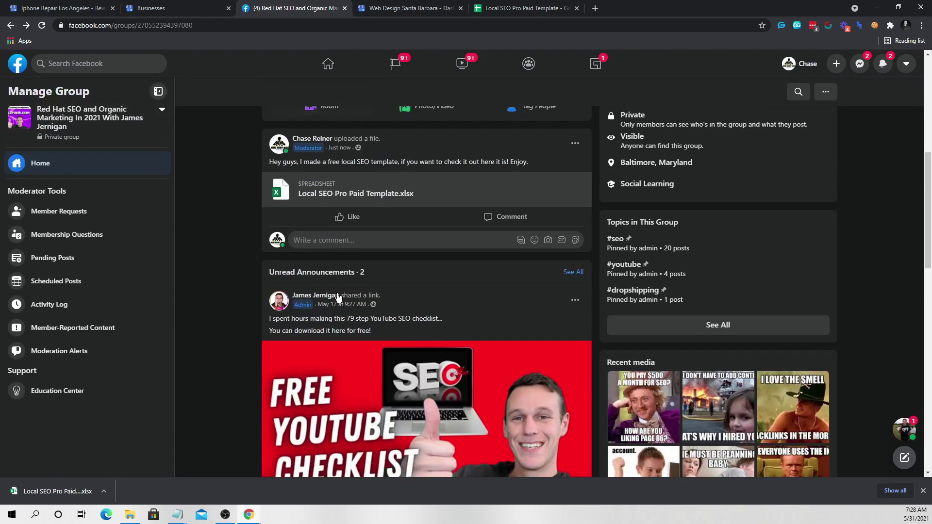
left_click(348, 217)
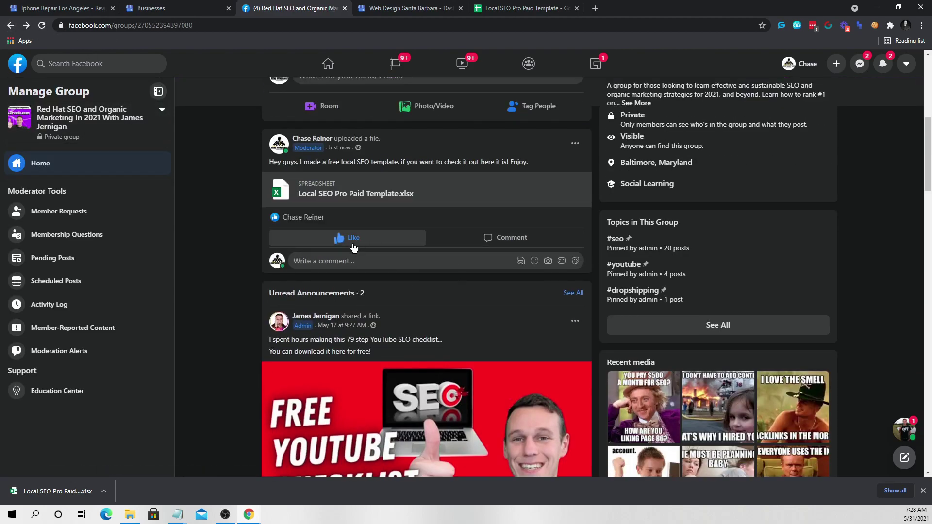
left_click(449, 259)
type("Swe")
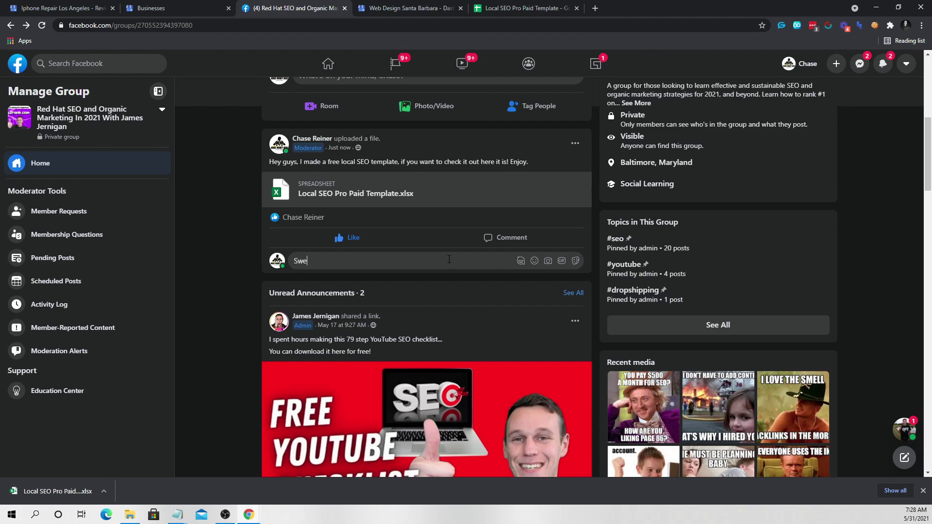
type("et")
key("Return")
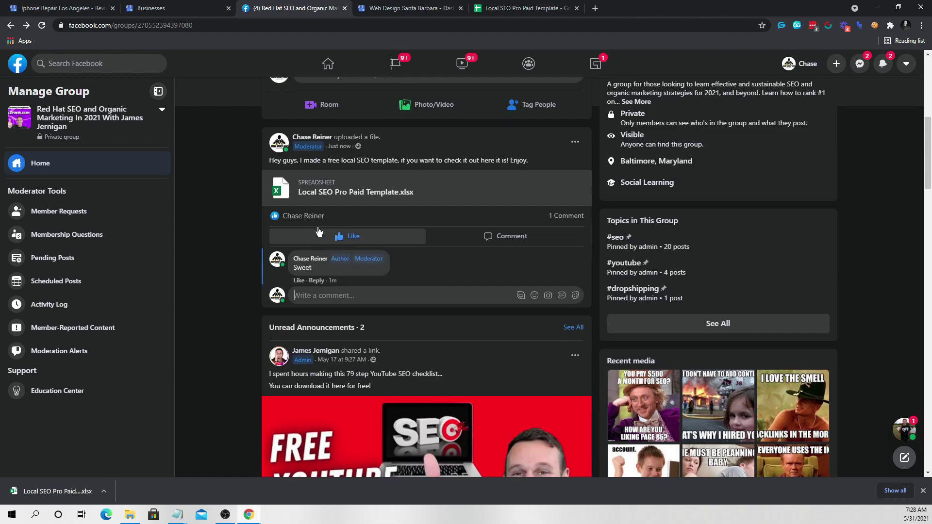
- Open the reacting member's group profile from the post's reactions list
left_click(313, 219)
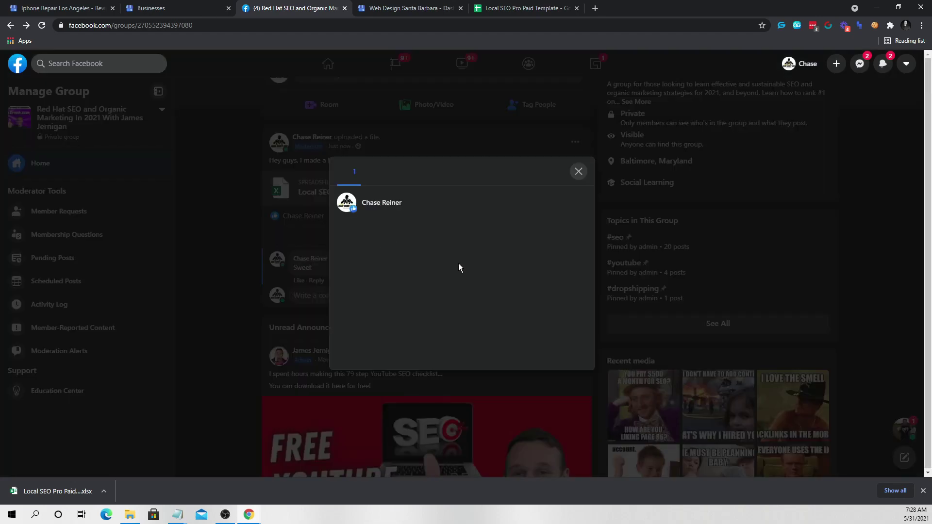
left_click(383, 205)
scroll(564, 288, "down", 2)
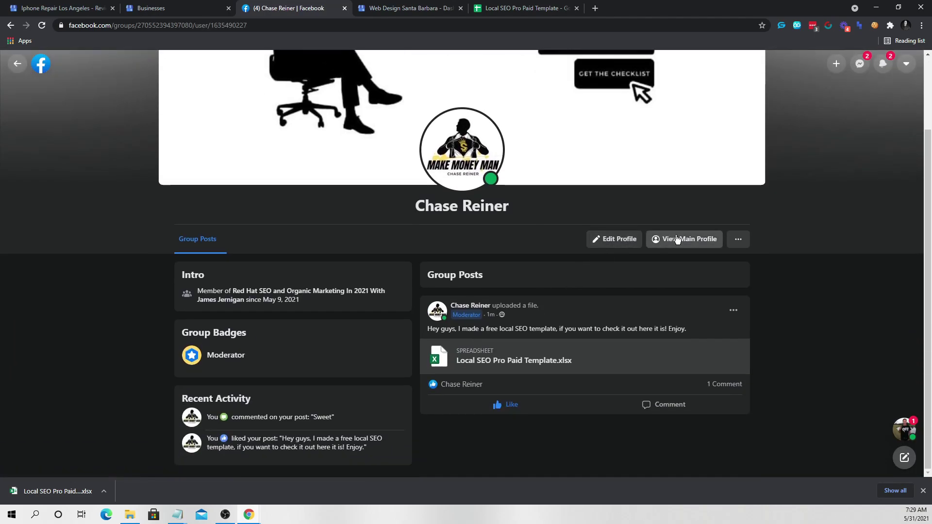
left_click(735, 245)
left_click(524, 262)
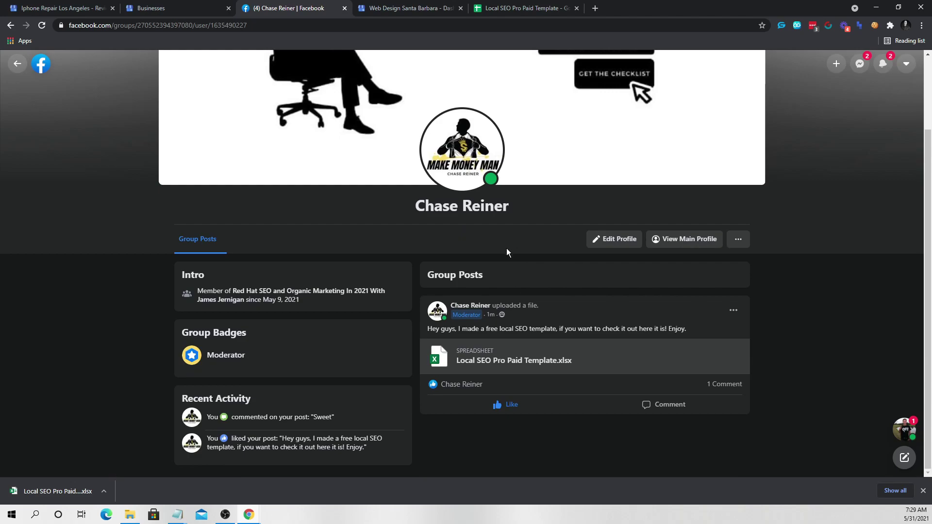
scroll(379, 309, "up", 2)
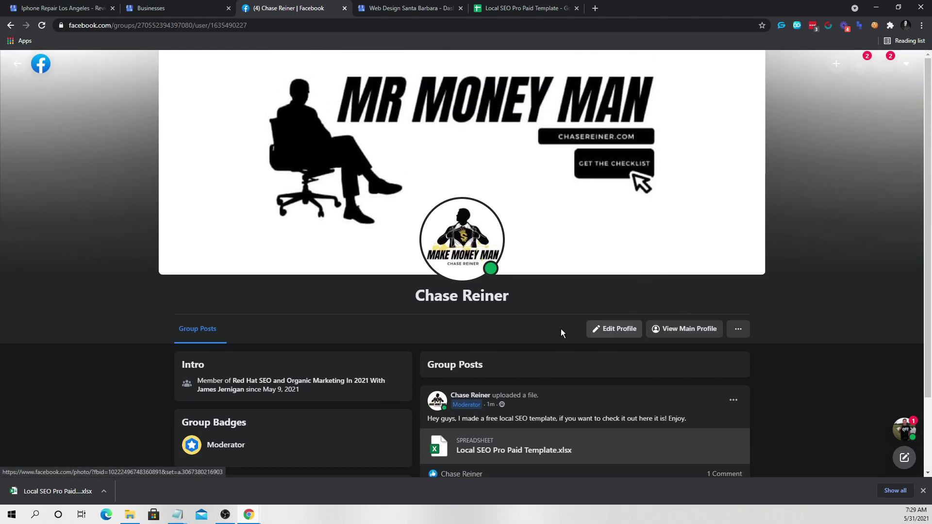
- Launch Notepad and type the note 'This guy really his stuff awesome templates too!'
key("super")
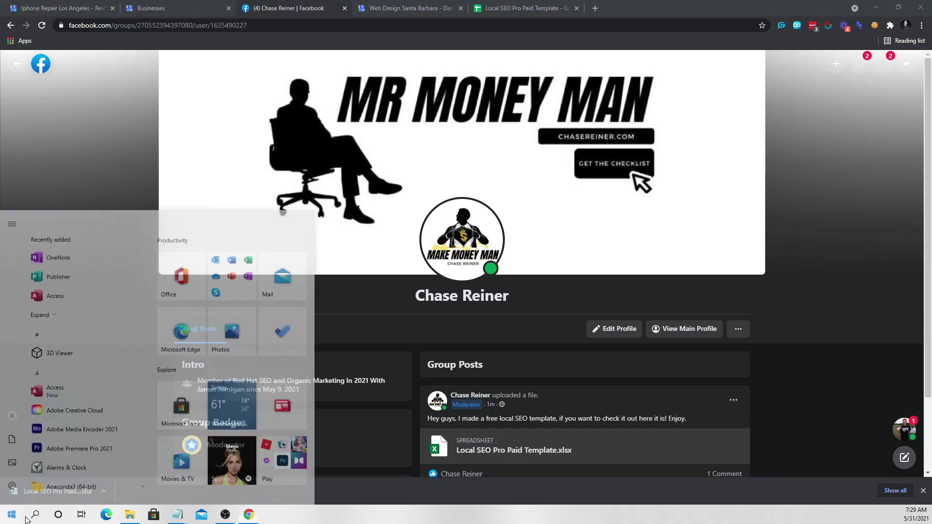
type("notepad")
key("Return")
type("Th")
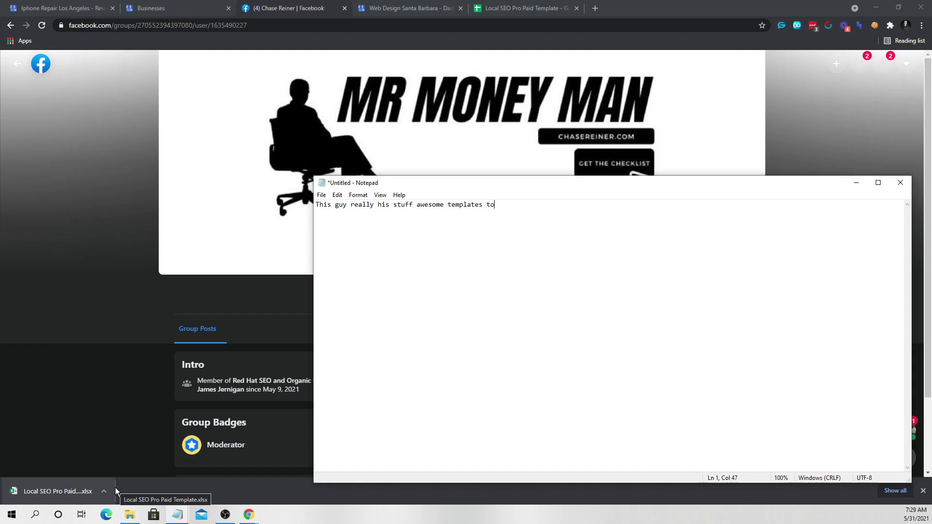
- Zoom the note text, then return to the dashboard and close the Request reviews dialog
scroll(529, 384, "up", 9)
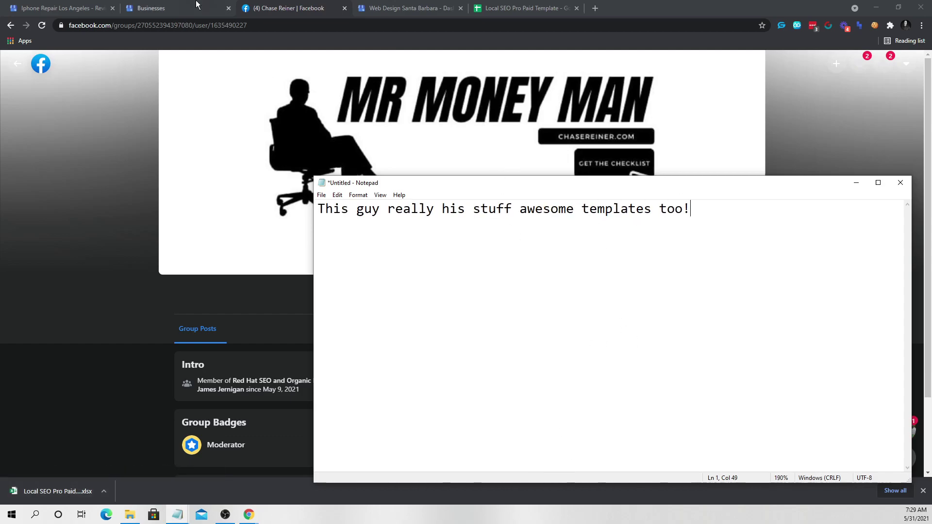
left_click(410, 8)
left_click(479, 171)
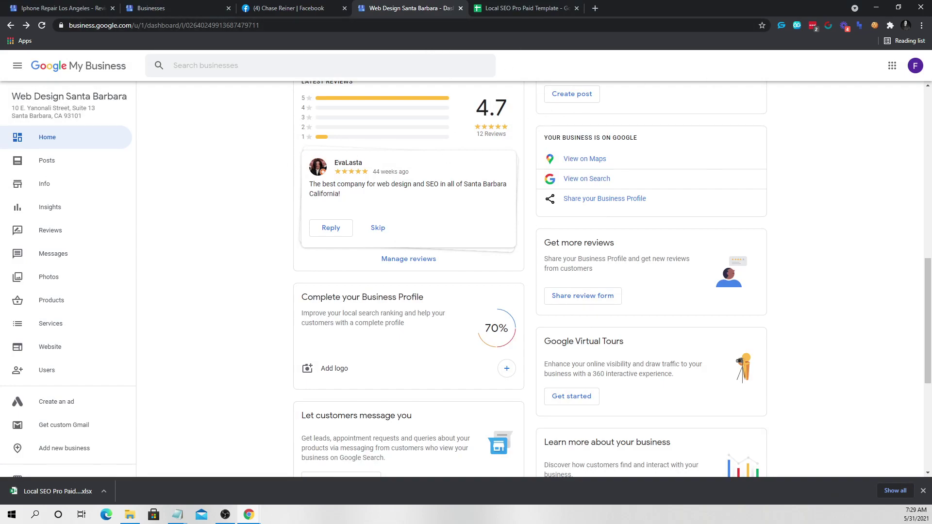
- Check the Notepad notes and the numbered steps list, then return to the Web Design Santa Barbara dashboard
key("alt+Tab")
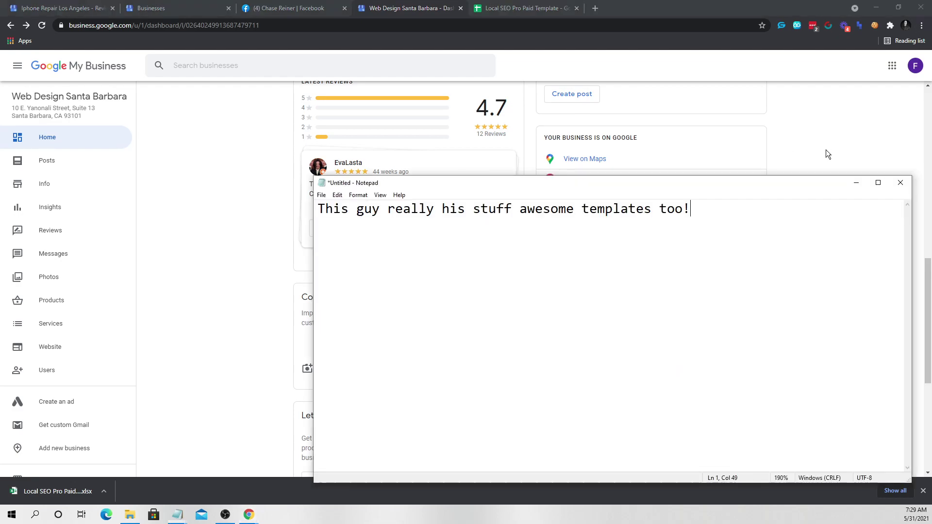
key("alt+Tab")
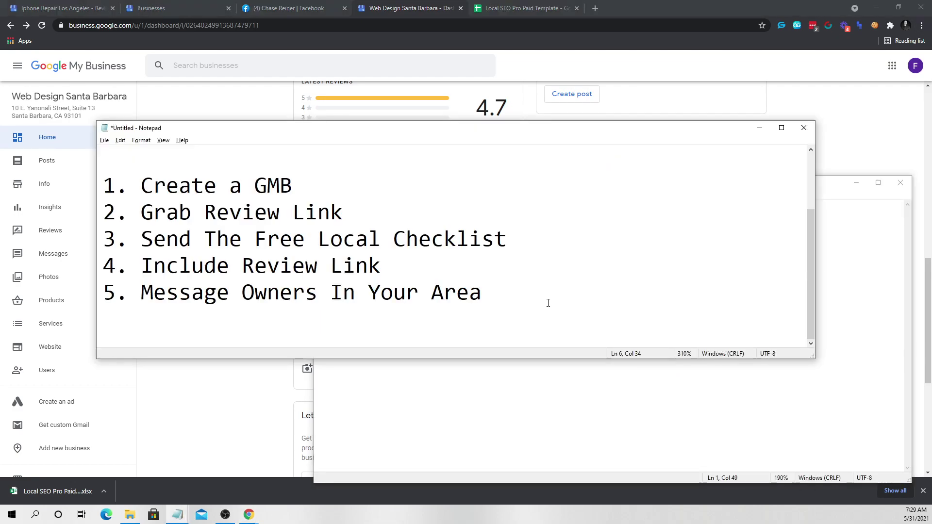
left_click_drag(548, 303, 166, 294)
left_click(261, 405)
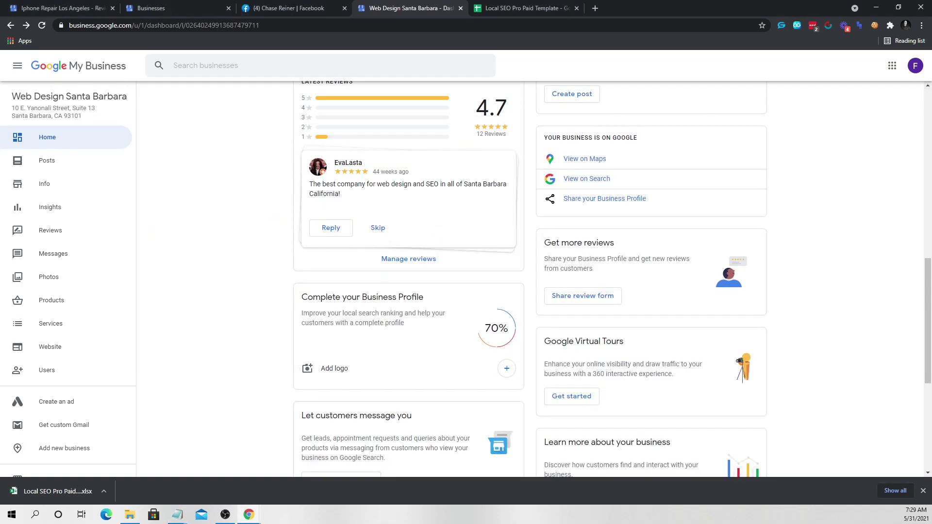
scroll(686, 168, "up", 10)
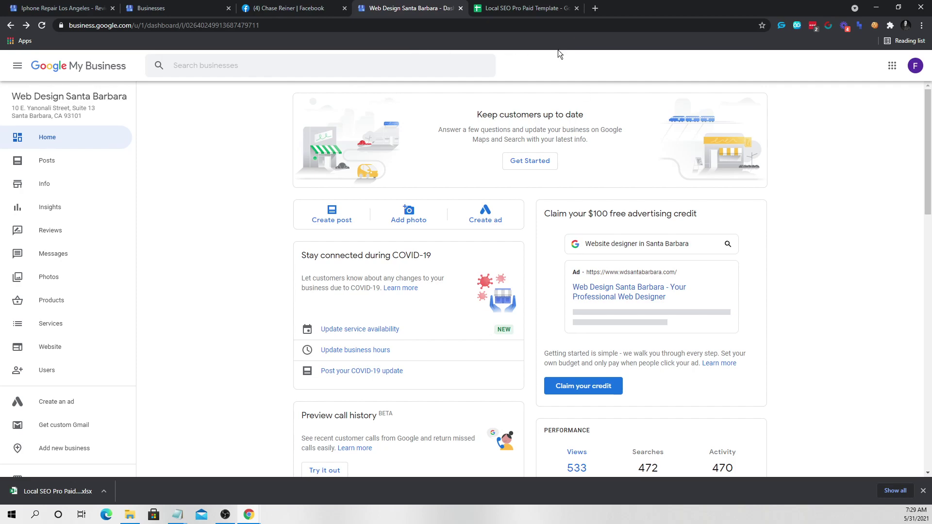
- In a new browser tab, search Google for 'web des' and scan the results
left_click(595, 9)
type("web des")
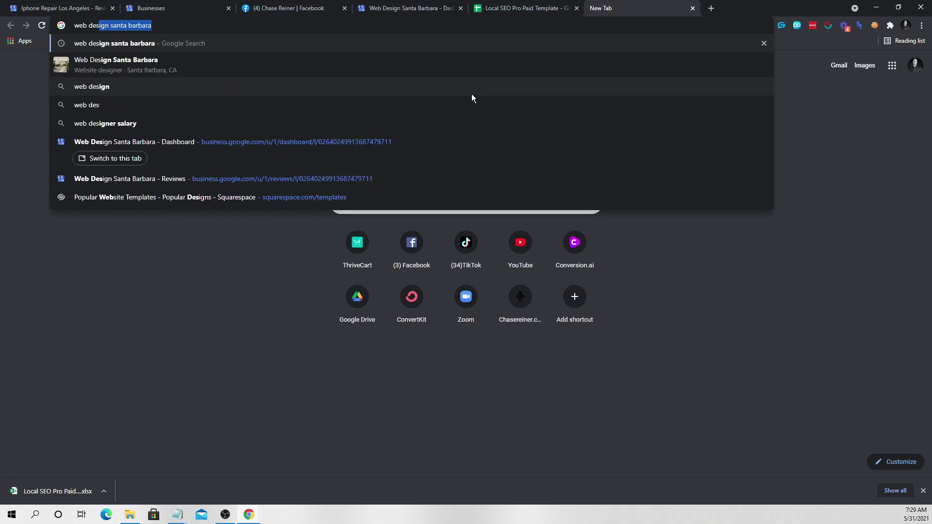
key("Return")
scroll(327, 210, "down", 4)
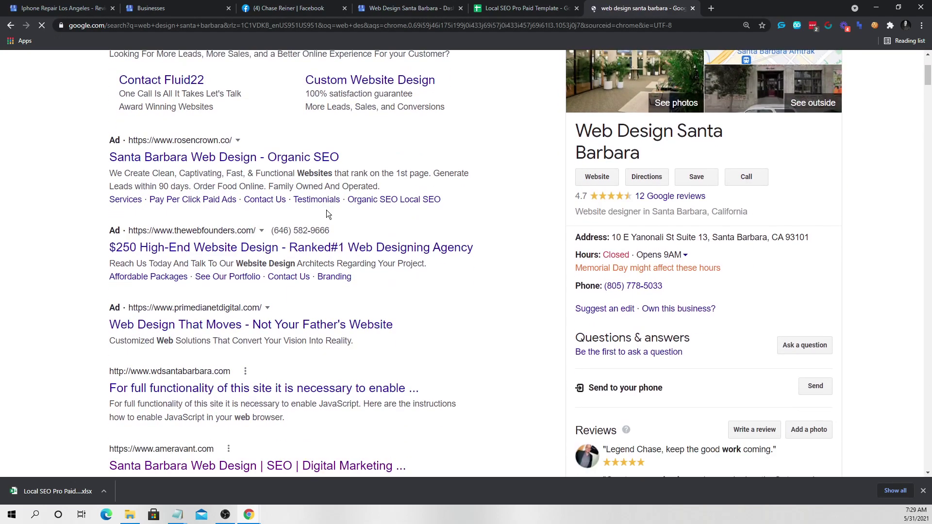
scroll(421, 225, "up", 3)
scroll(516, 85, "up", 2)
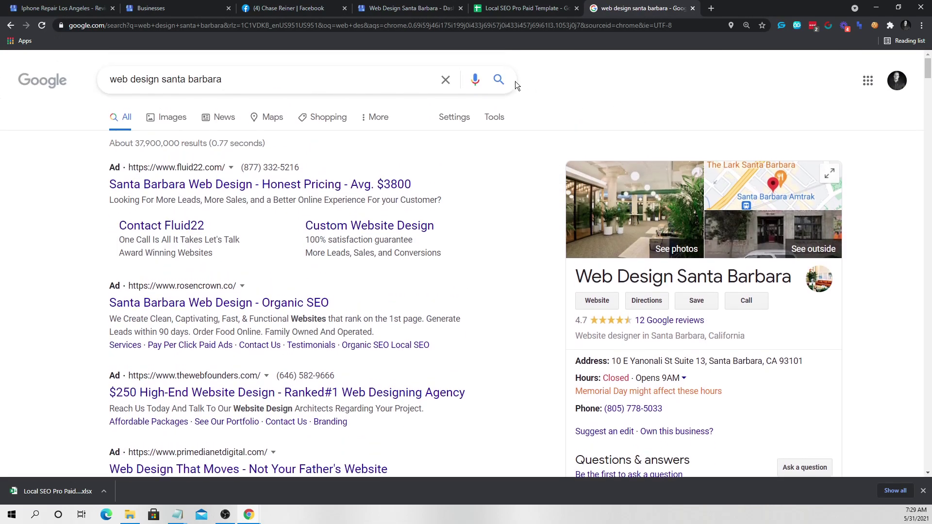
- Change the query to 'santa barbara web design' and scroll down to the local map listings
triple_click(376, 63)
left_click(255, 71)
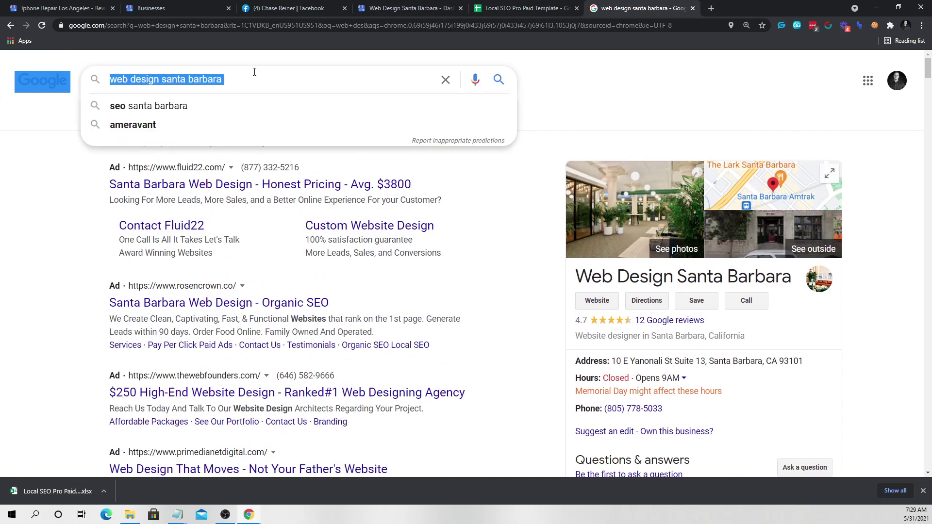
key("ctrl+a")
type("santa barbara")
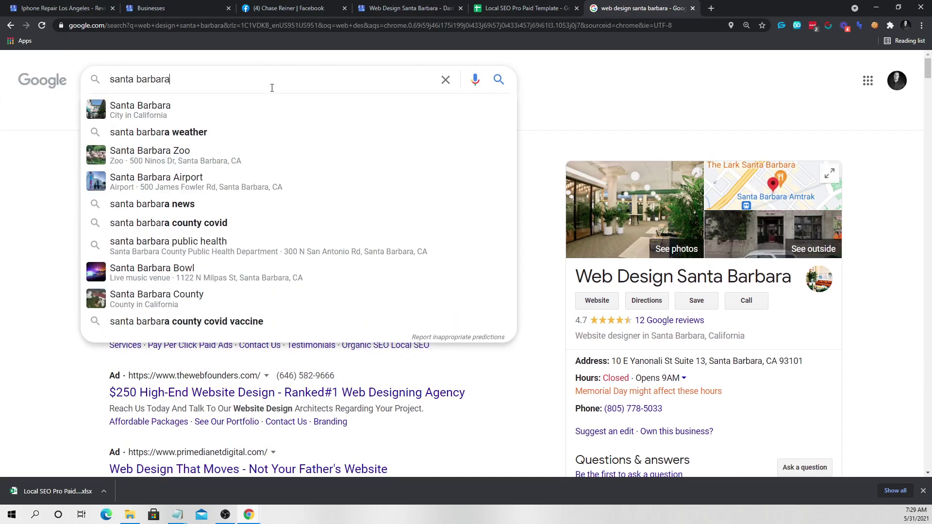
type(" web design")
key("Return")
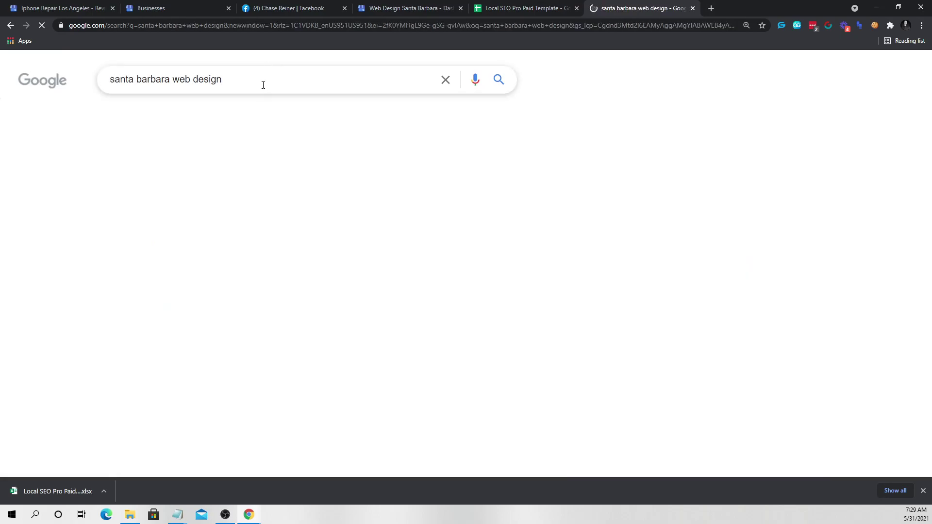
scroll(258, 183, "down", 7)
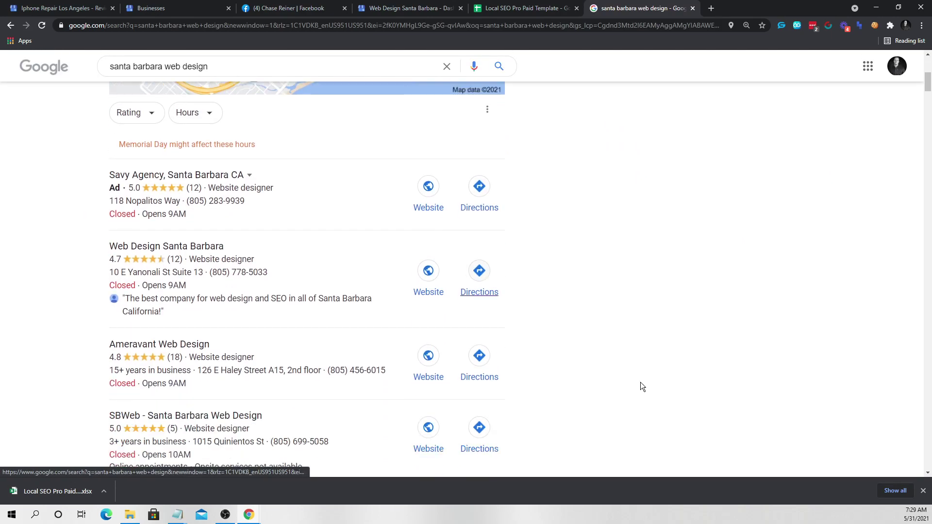
scroll(217, 278, "down", 1)
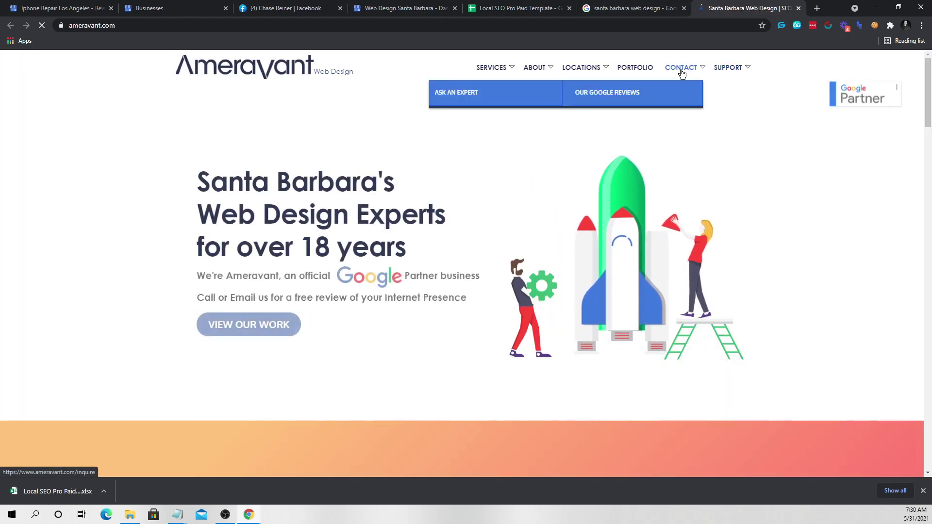
- On Ameravant's Ask an Expert page, draft a chat message offering a #1-ranking Santa Barbara web design business
mouse_move(583, 68)
mouse_move(537, 67)
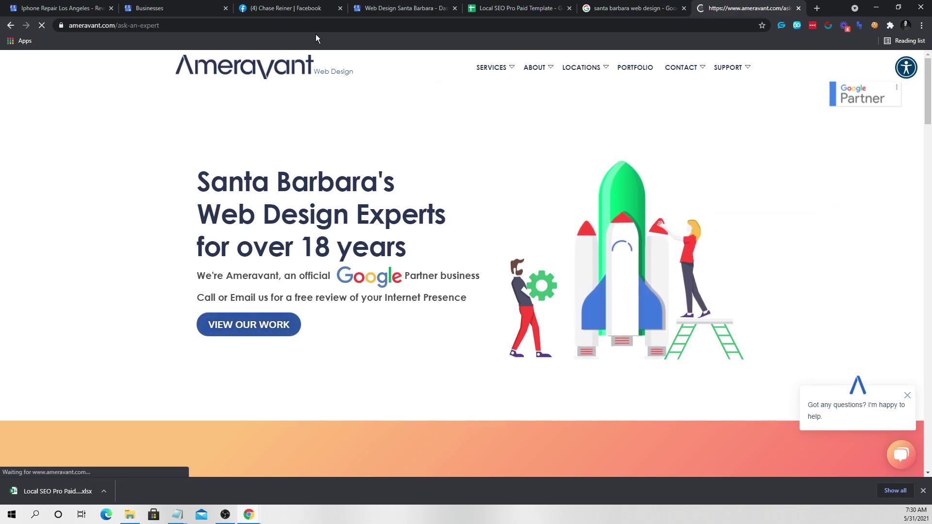
scroll(422, 304, "down", 11)
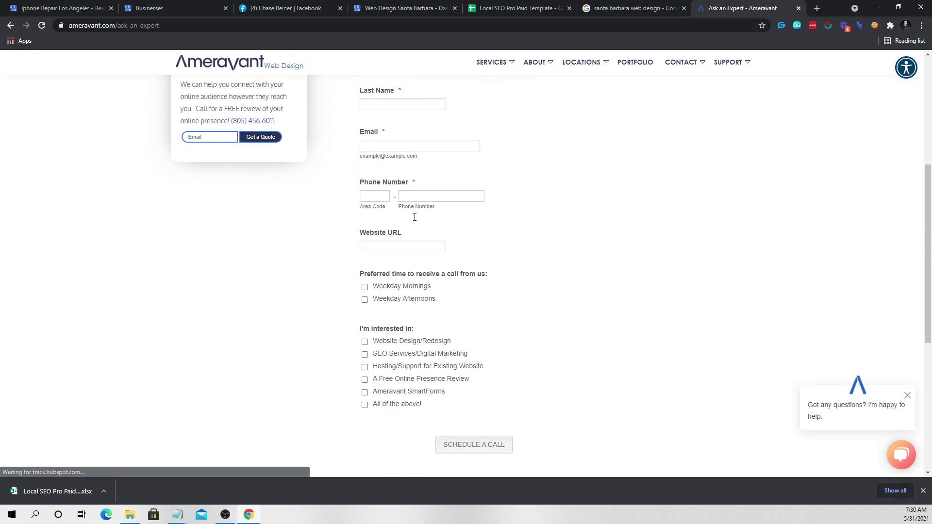
scroll(473, 221, "up", 6)
scroll(482, 227, "up", 5)
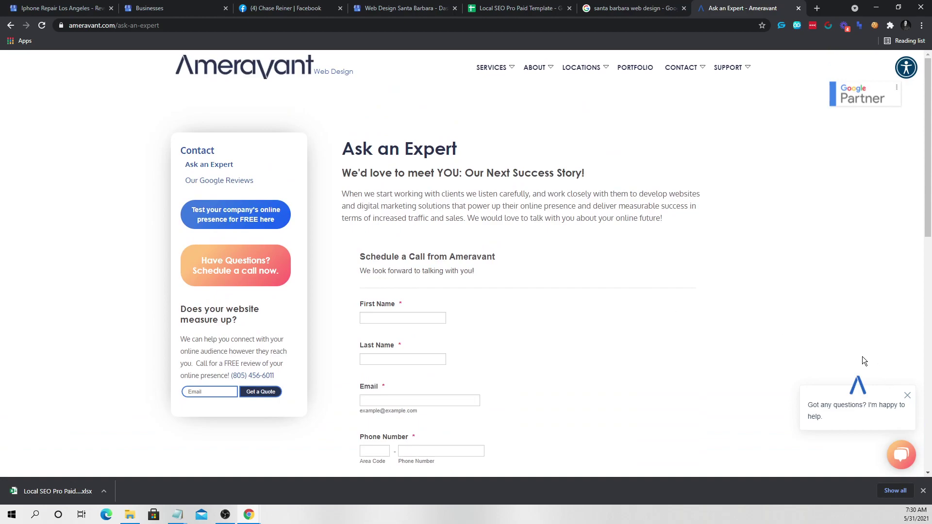
left_click(852, 399)
type("H")
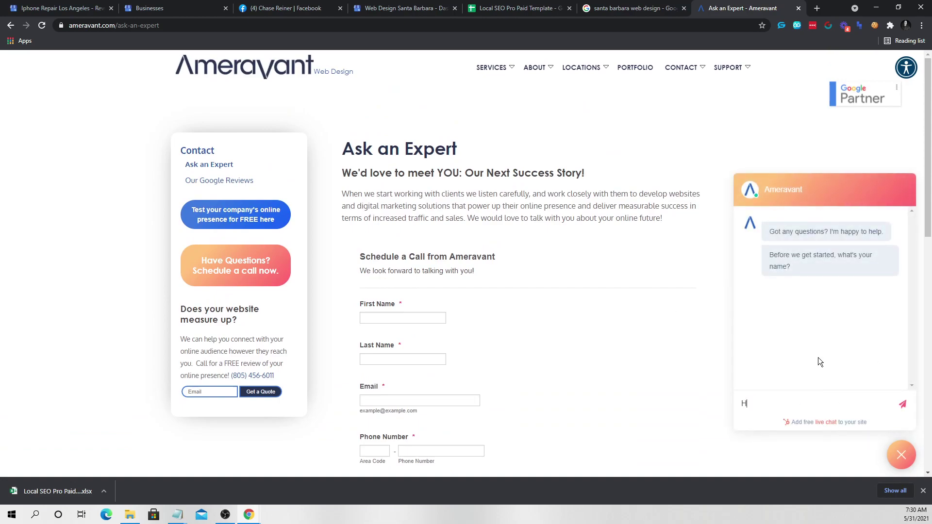
type("i, I have a web design business ranking in Santa")
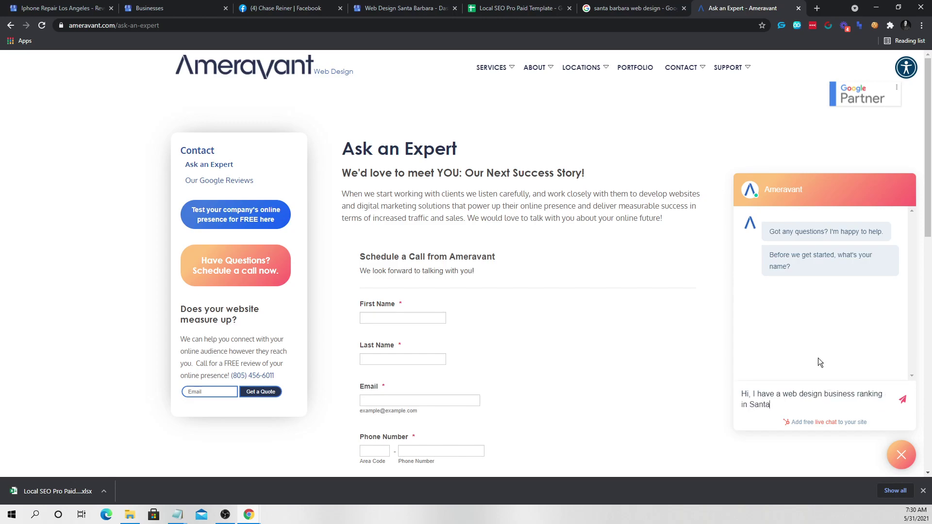
type(" Barbara, I'd love to offer it to y")
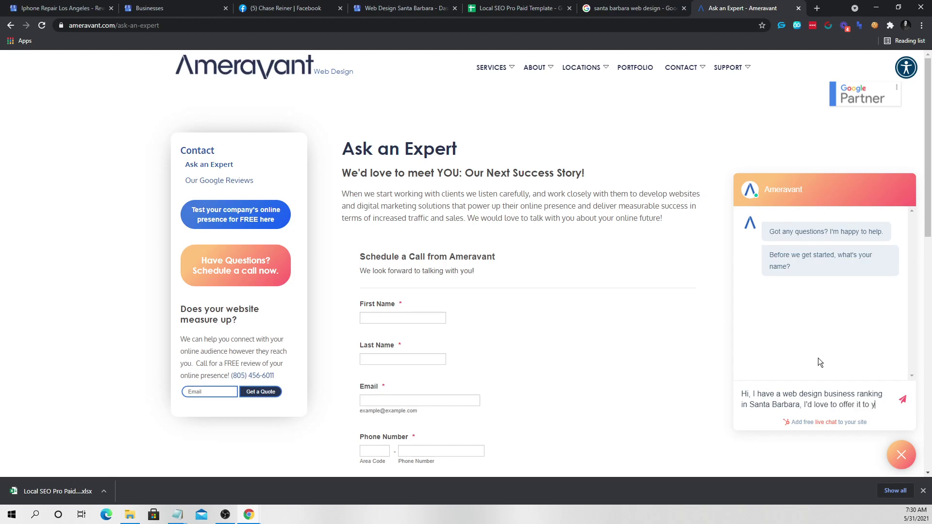
type("ou for a great price!")
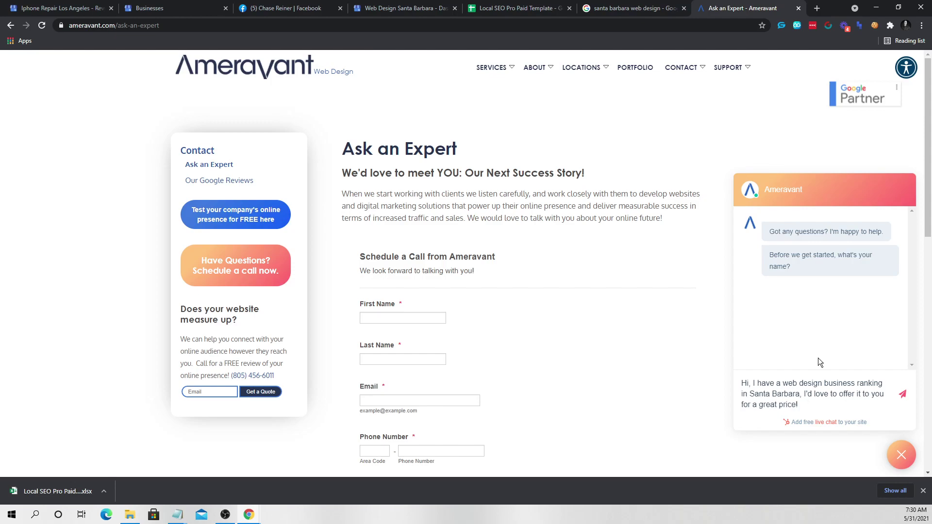
type("#1")
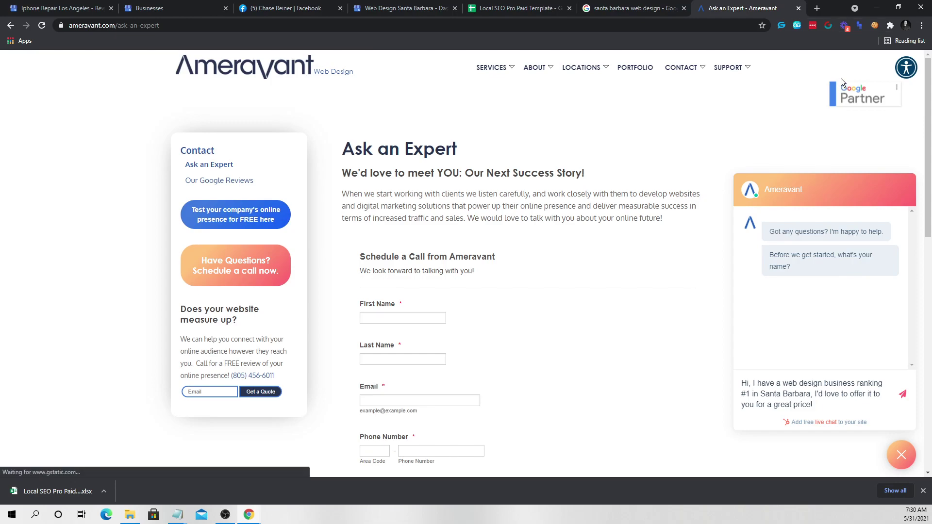
- Open Google My Business from the Google apps grid on the search results and switch accounts
left_click(631, 8)
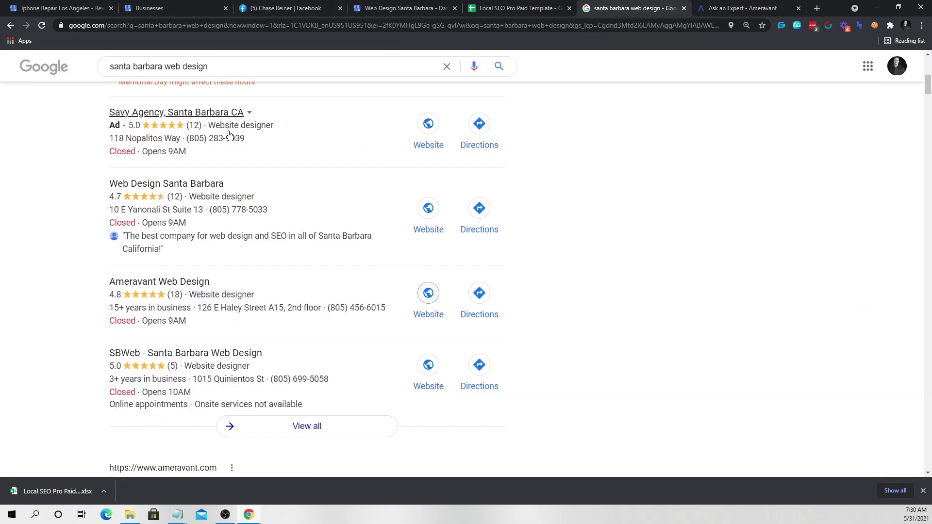
scroll(671, 129, "up", 5)
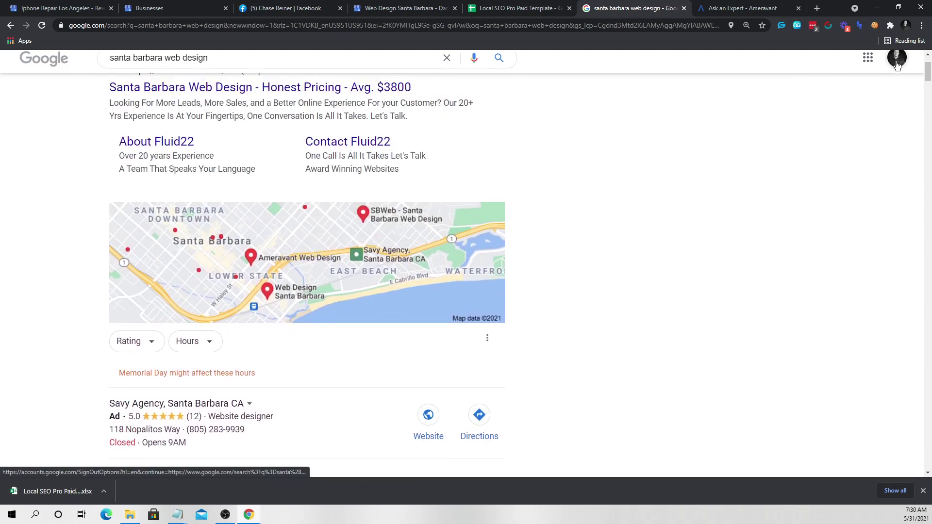
left_click(897, 58)
left_click(868, 58)
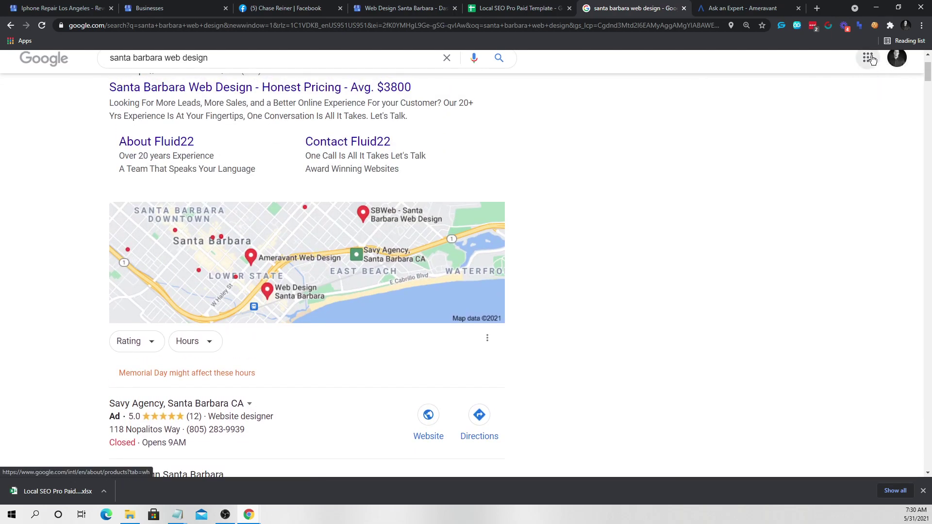
left_click(868, 58)
scroll(826, 243, "down", 2)
left_click(818, 270)
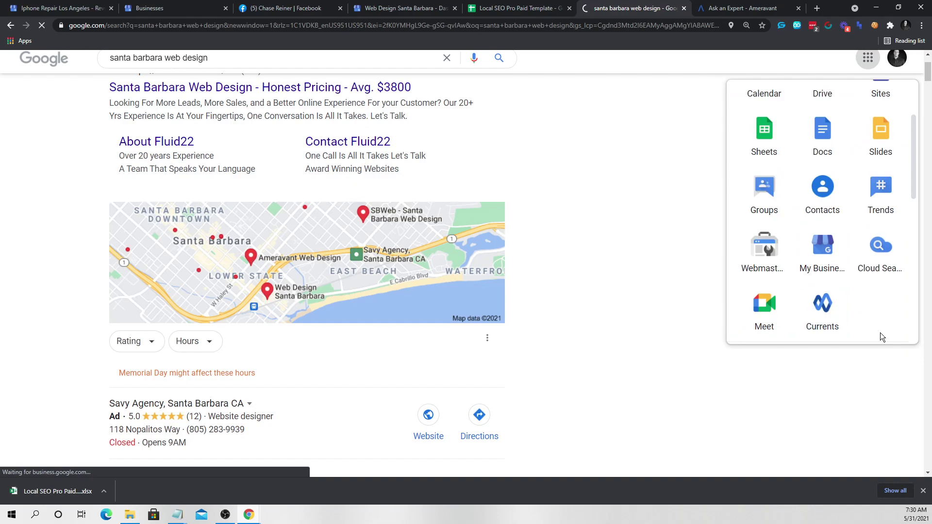
left_click(915, 65)
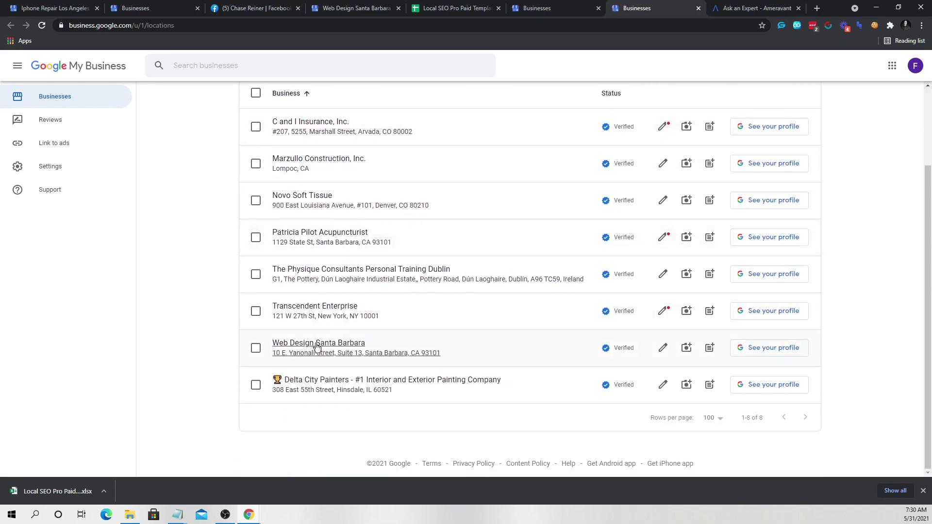
- Open Web Design Santa Barbara's Insights report and set the search chart to 1 quarter
left_click(318, 347)
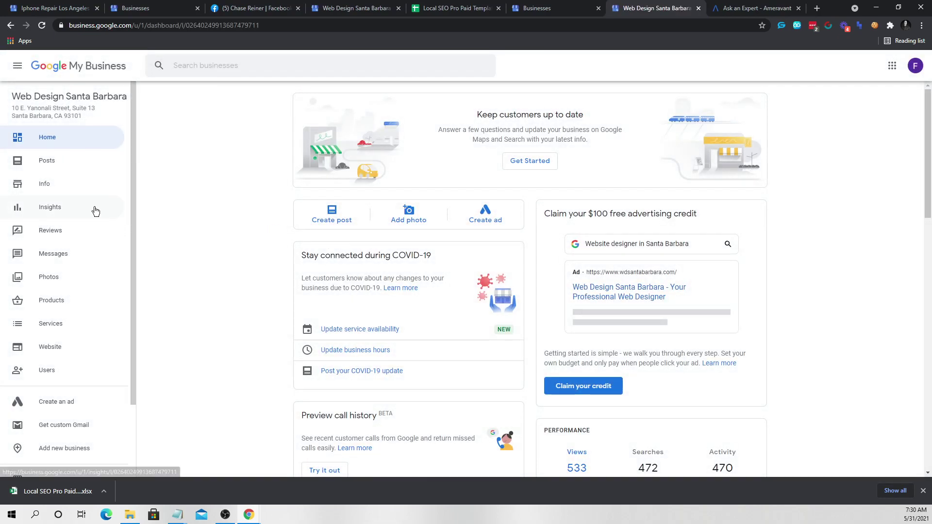
left_click(93, 207)
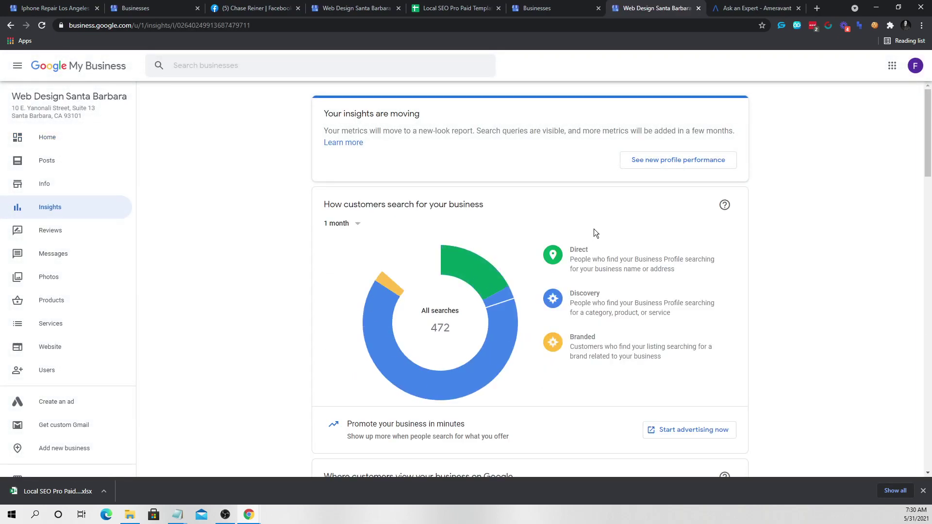
scroll(593, 228, "down", 1)
left_click(341, 173)
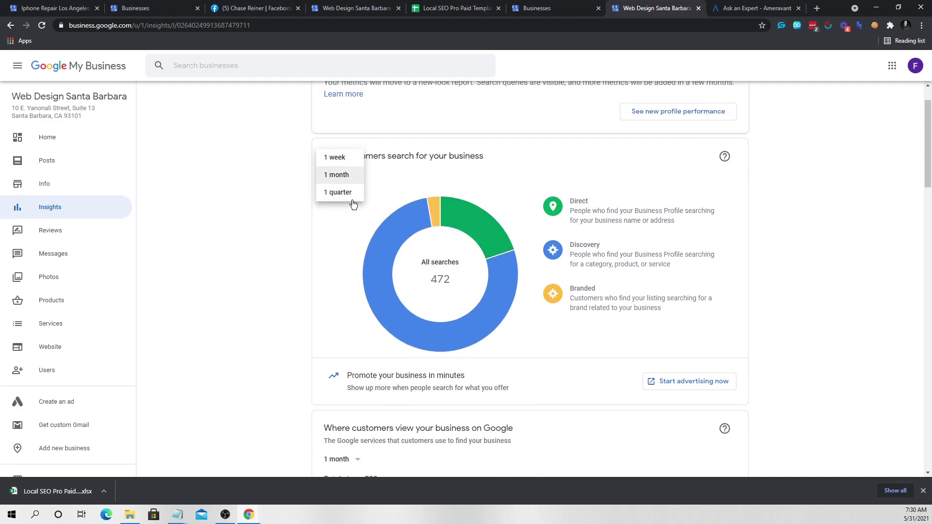
left_click(347, 191)
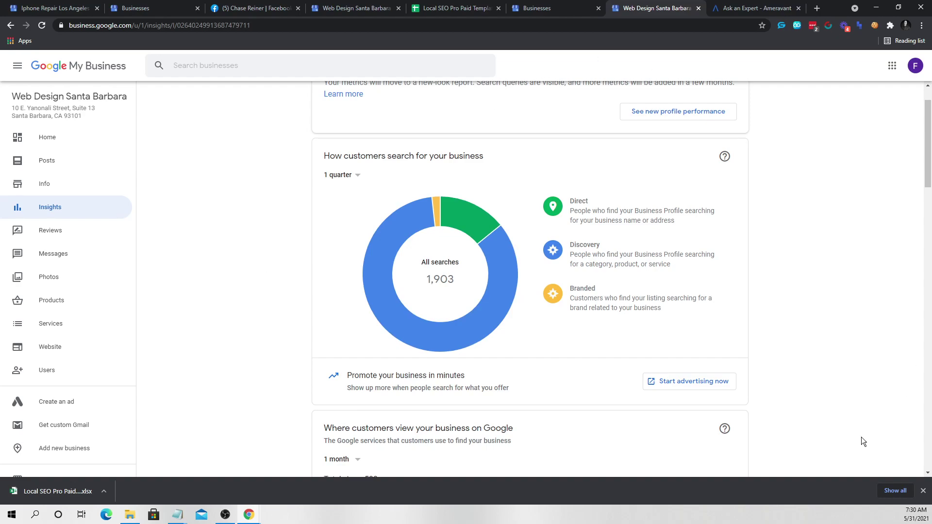
- Set the views and customer actions charts to 1 quarter, showing 2.14K views and 139 actions
scroll(862, 441, "down", 5)
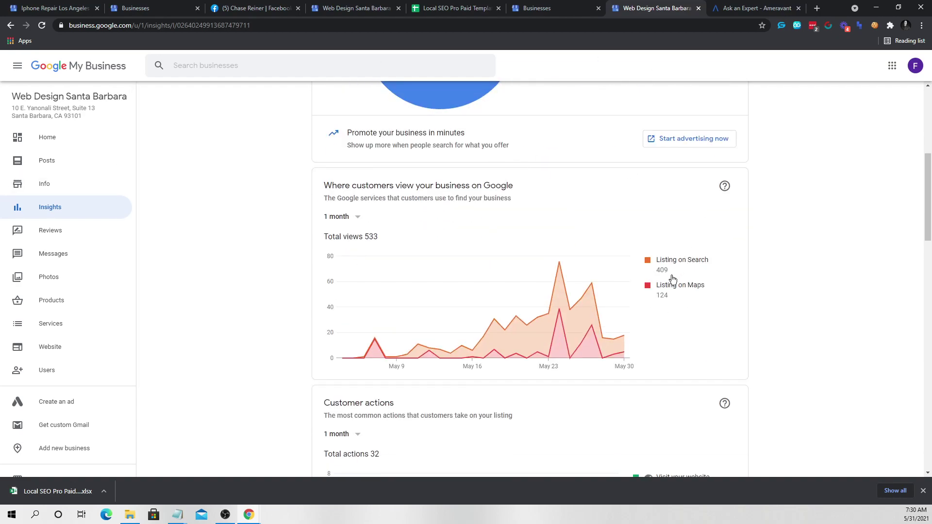
left_click(339, 220)
left_click(336, 233)
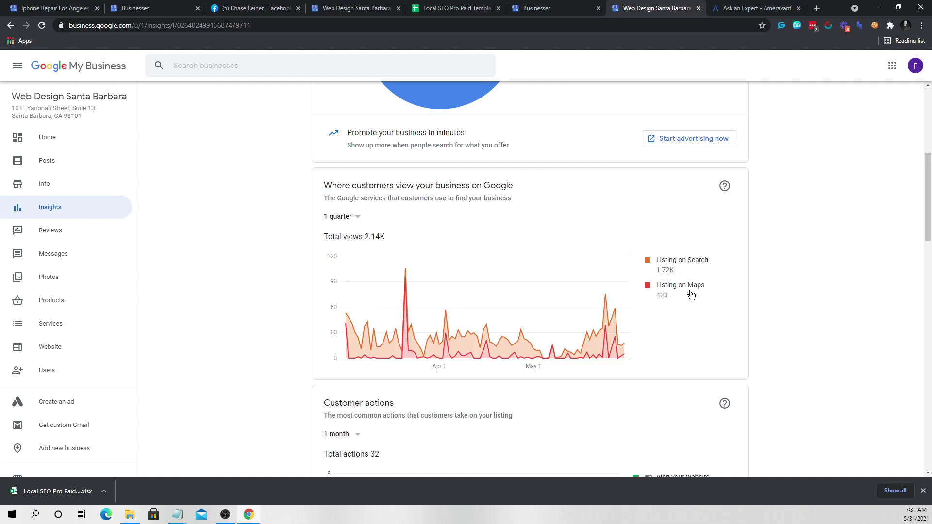
scroll(680, 292, "down", 5)
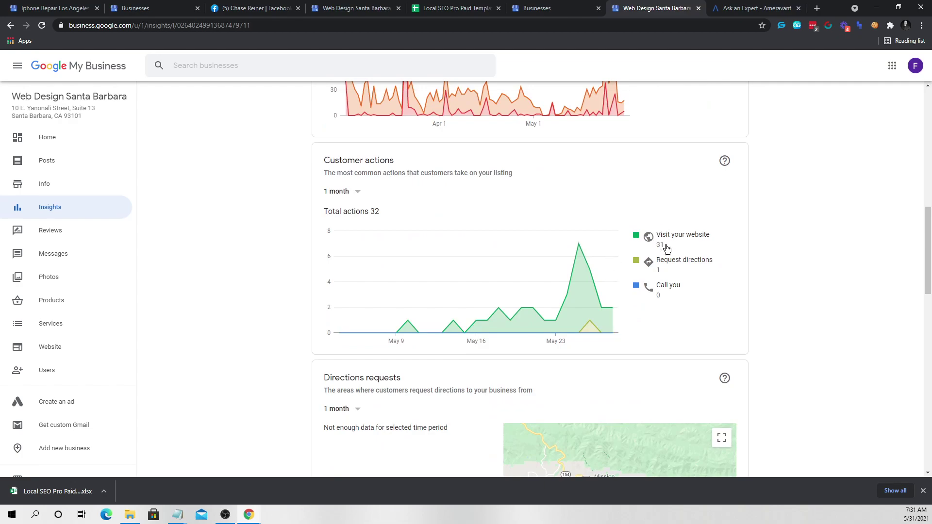
left_click(339, 189)
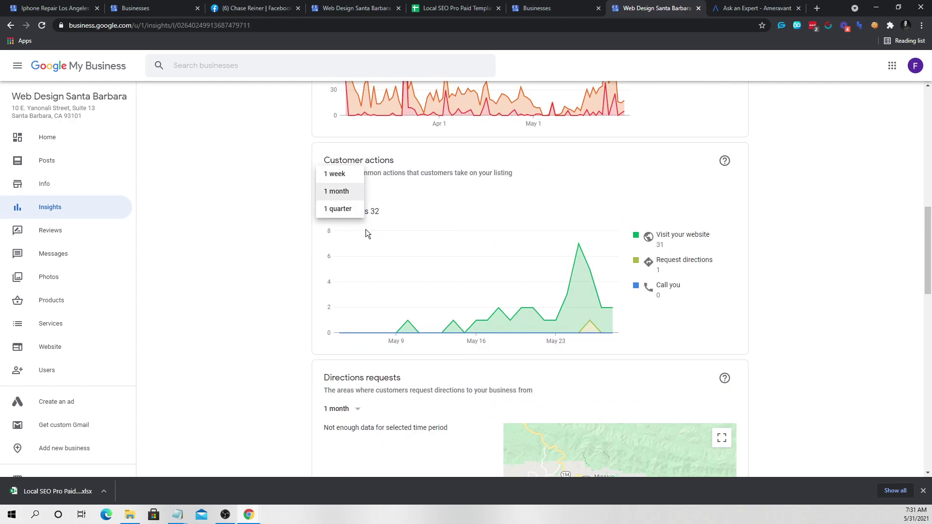
left_click(340, 209)
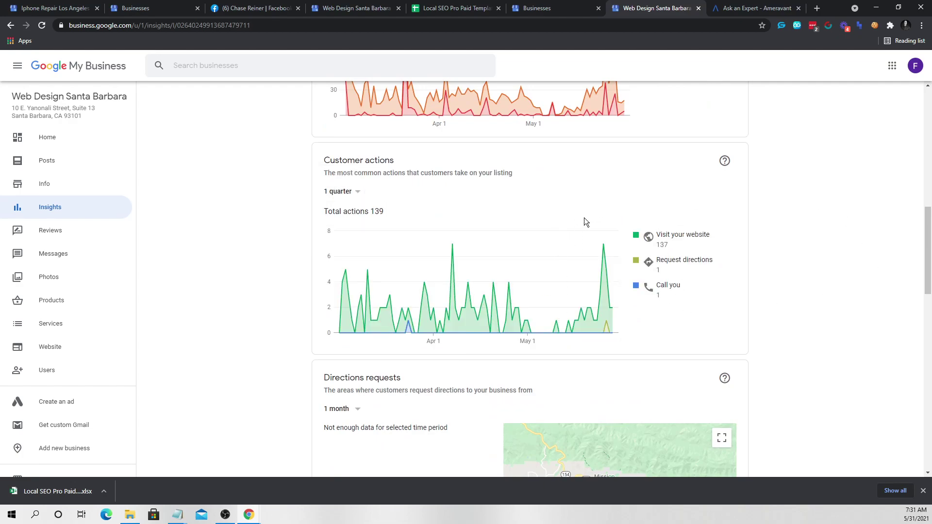
scroll(830, 235, "down", 7)
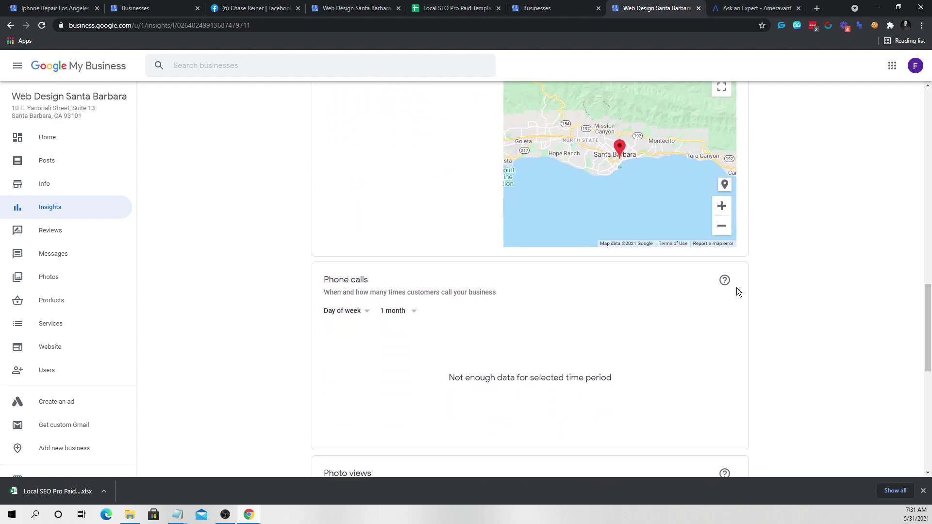
scroll(738, 291, "up", 8)
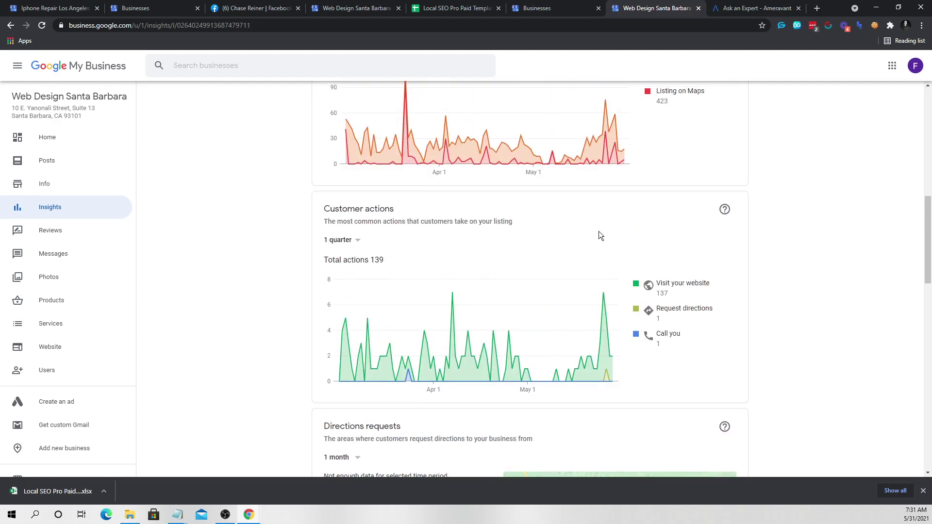
scroll(578, 291, "up", 14)
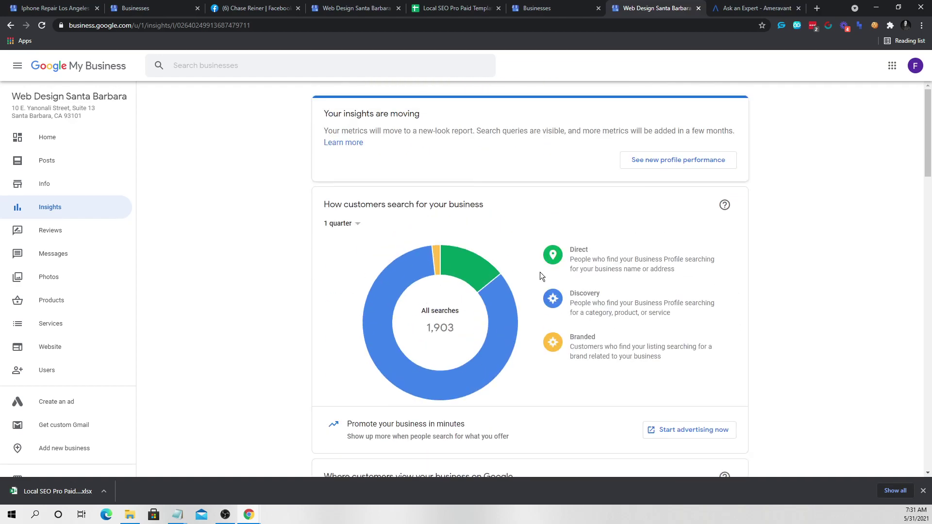
scroll(541, 272, "down", 20)
scroll(435, 229, "down", 5)
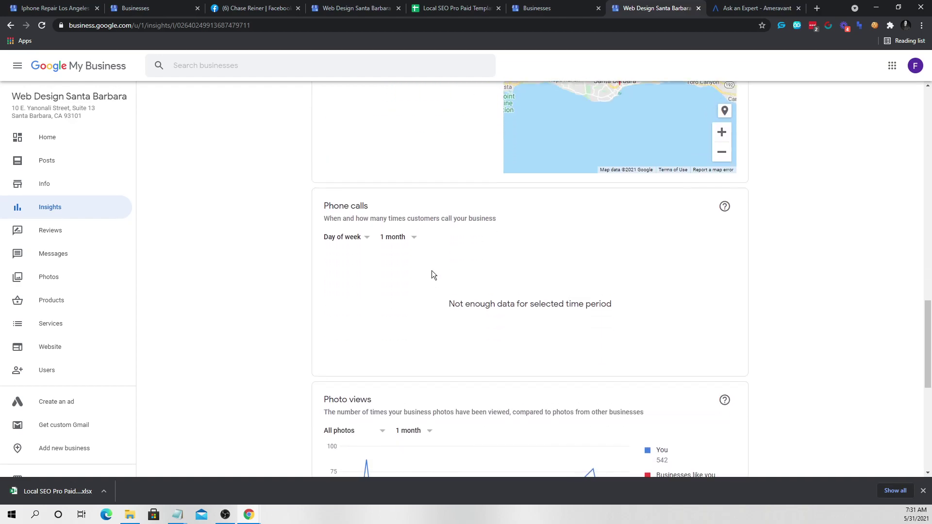
scroll(441, 282, "up", 12)
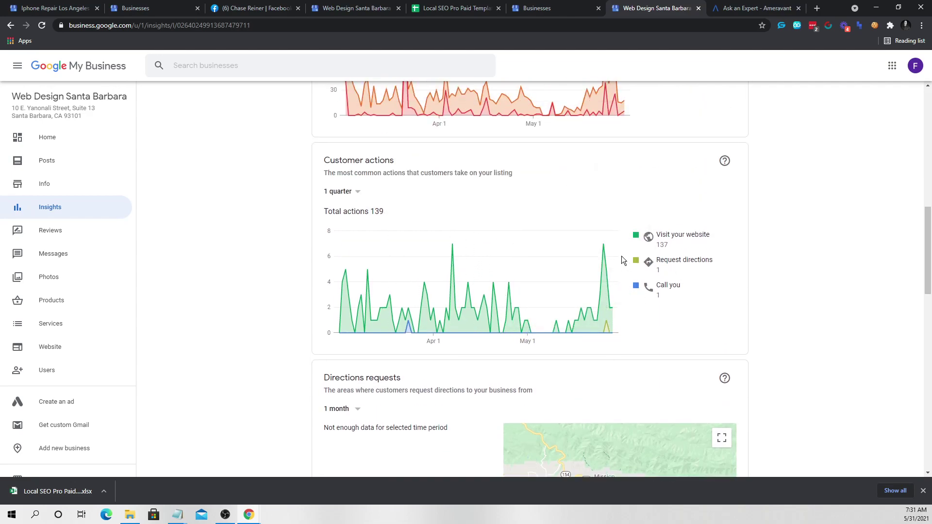
scroll(773, 274, "up", 6)
scroll(772, 272, "up", 5)
scroll(767, 260, "down", 13)
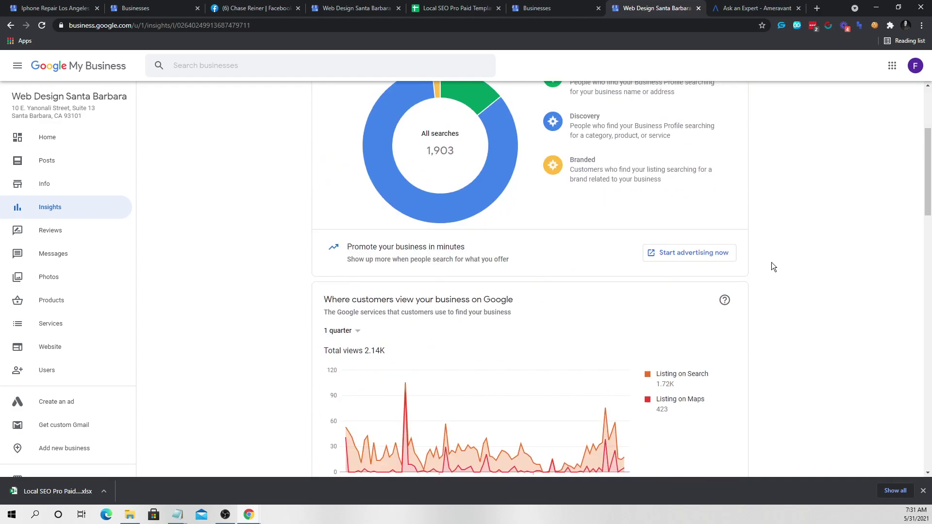
scroll(659, 230, "up", 2)
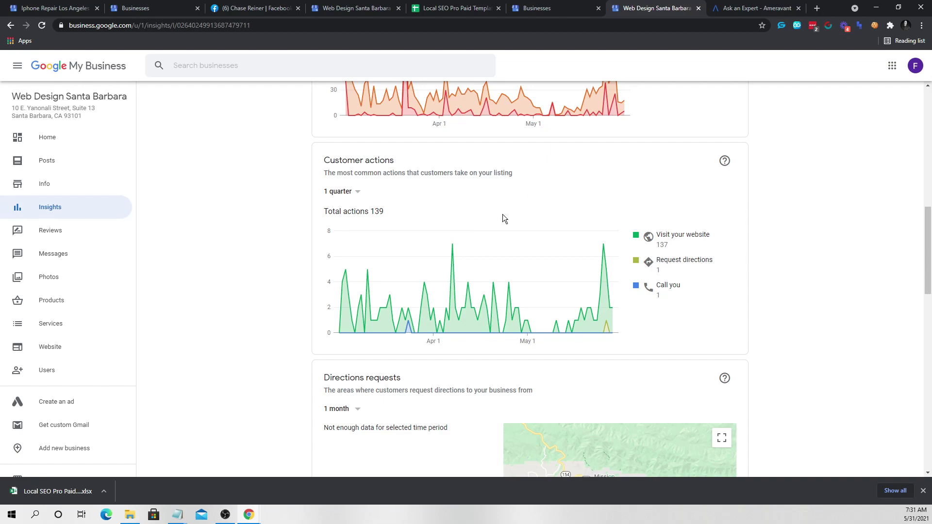
scroll(482, 250, "up", 10)
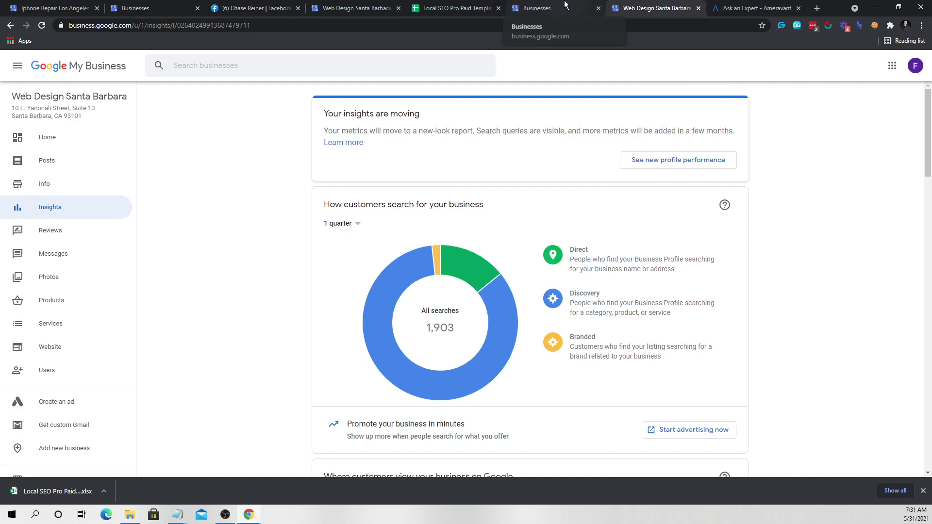
- Look over the Local SEO Pro Paid Template spreadsheet's tutorial links, checklist items and review link
left_click(478, 8)
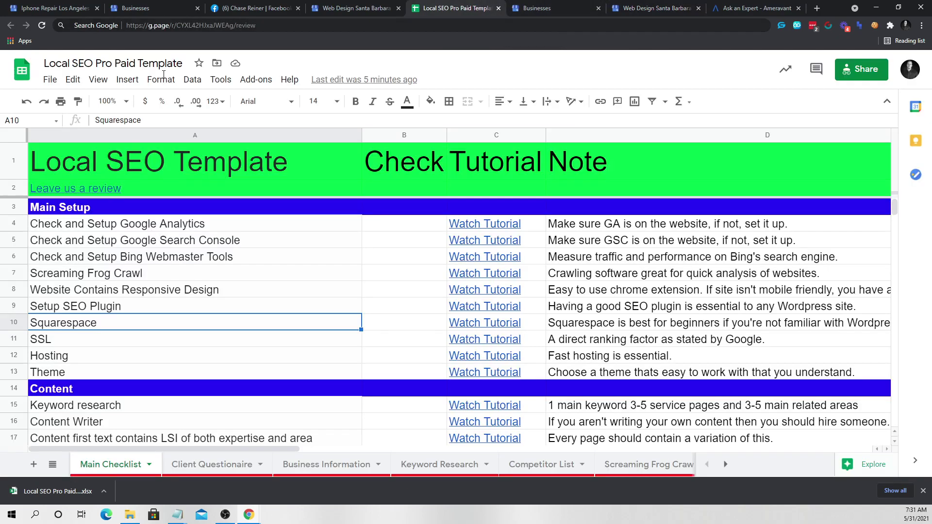
left_click(494, 272)
left_click(313, 294)
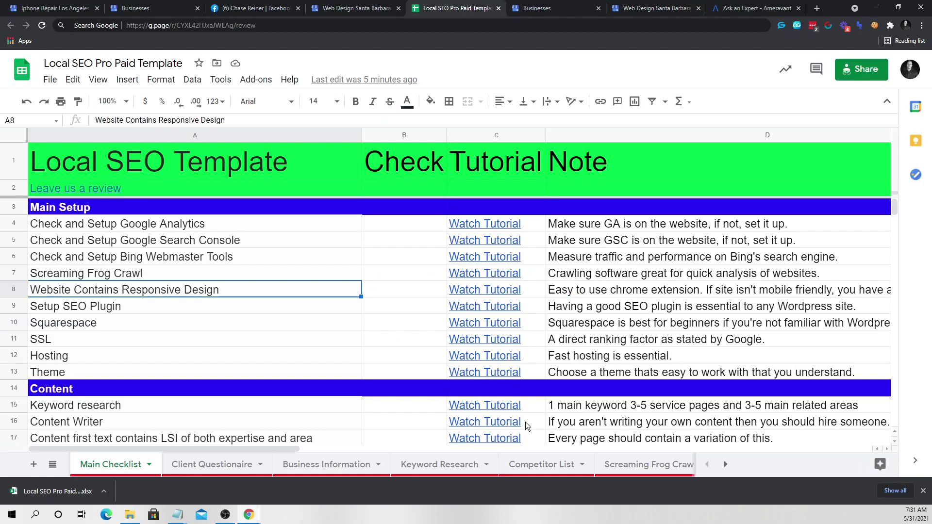
left_click(223, 183)
left_click(301, 165)
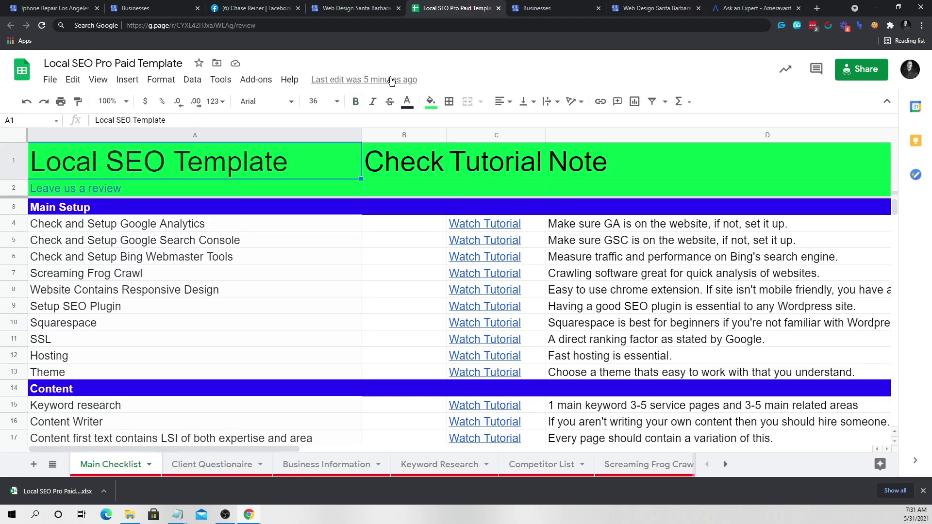
- In the Facebook group, delete the spreadsheet post
left_click(250, 8)
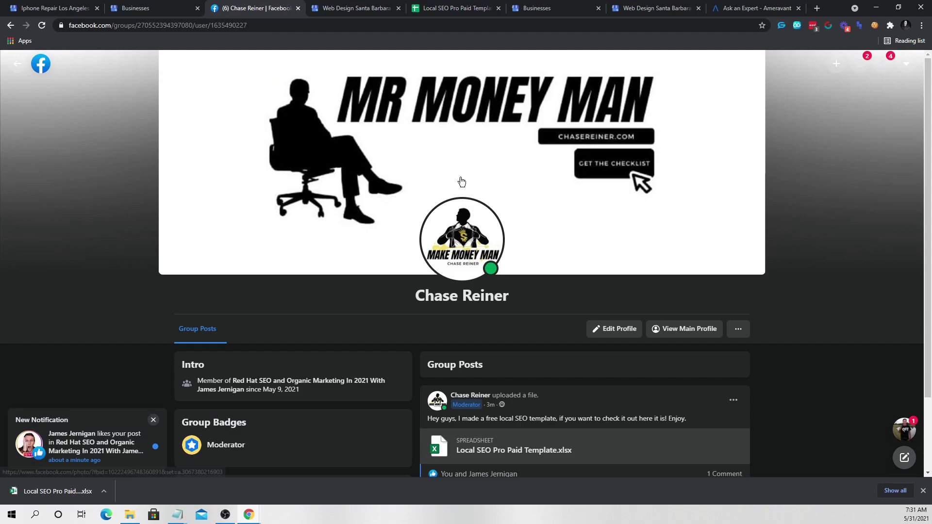
left_click(10, 25)
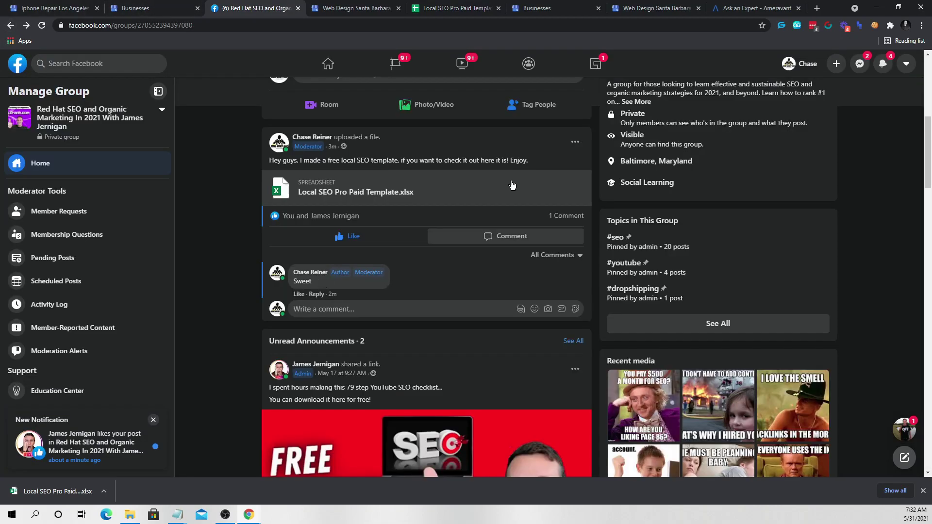
left_click(326, 283)
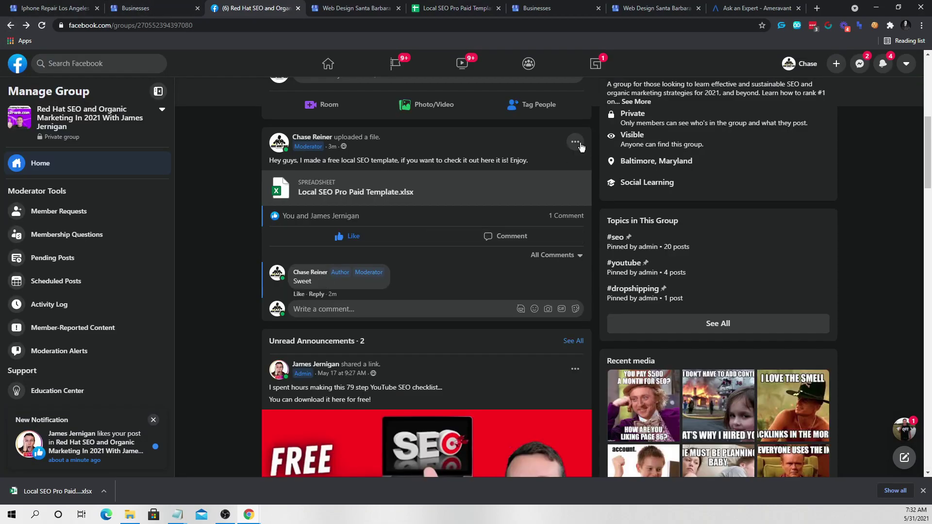
left_click(575, 142)
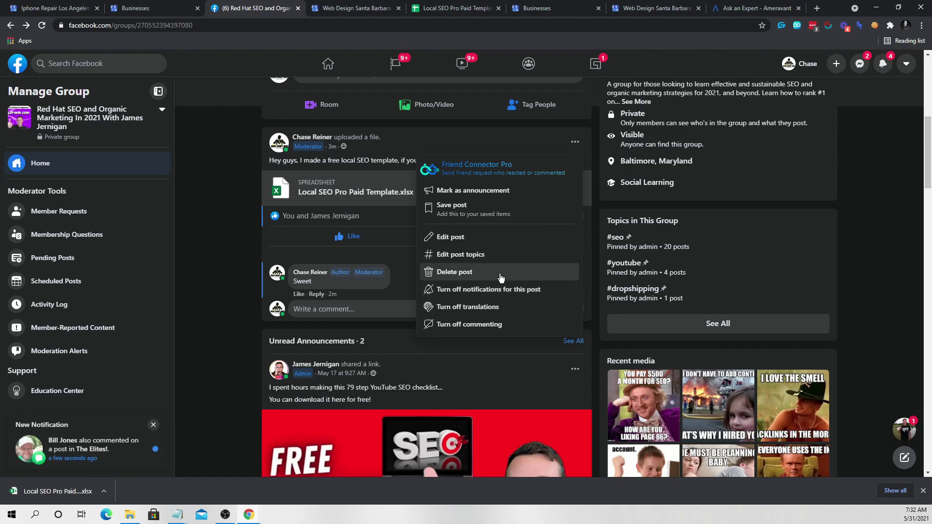
left_click(499, 272)
left_click(578, 286)
left_click(427, 8)
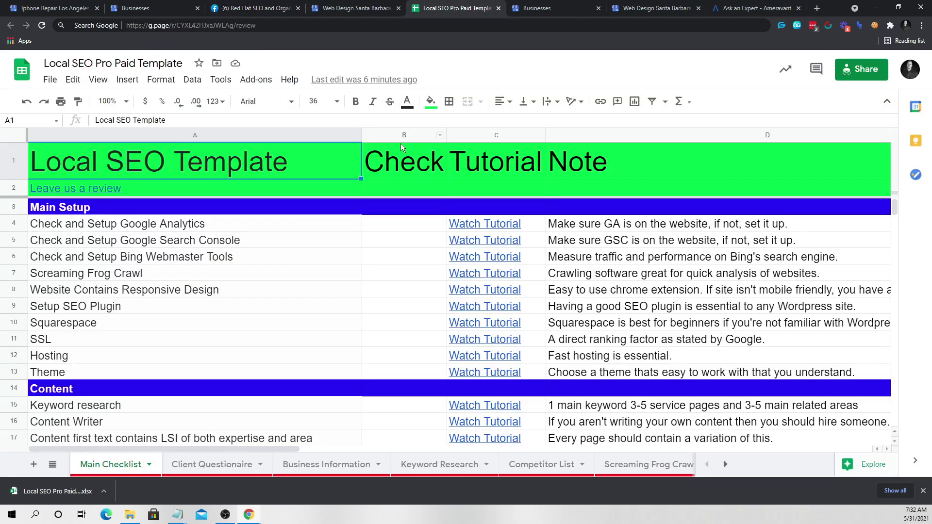
left_click(404, 223)
left_click_drag(236, 191, 233, 290)
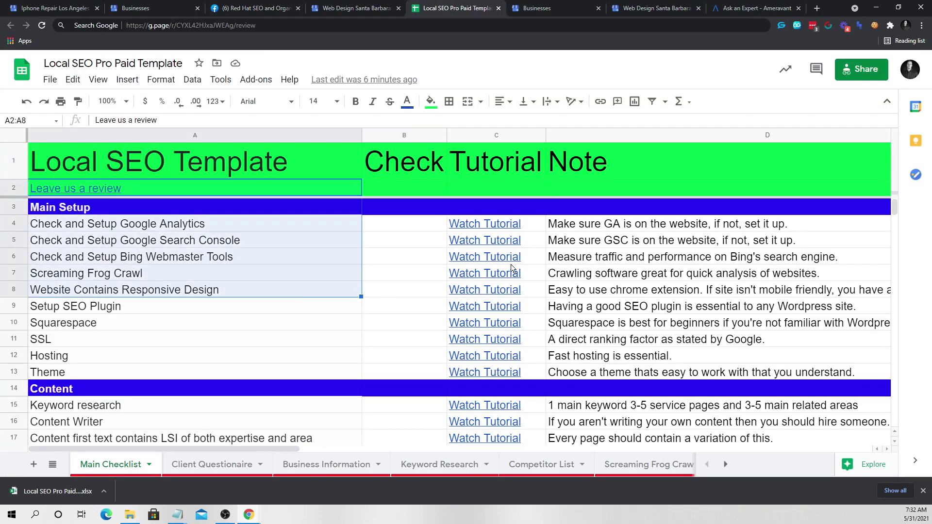
left_click_drag(485, 223, 485, 256)
scroll(548, 336, "down", 9)
left_click(437, 308)
scroll(583, 369, "up", 7)
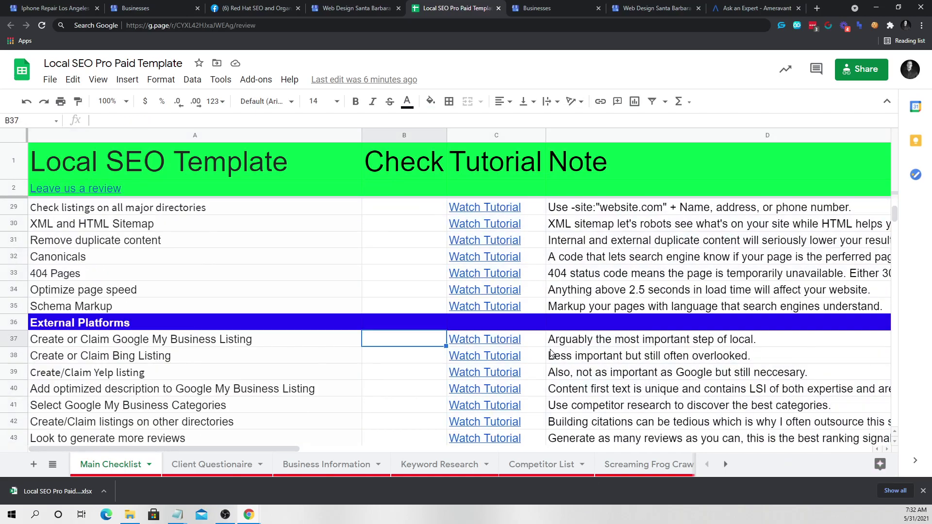
scroll(582, 339, "up", 2)
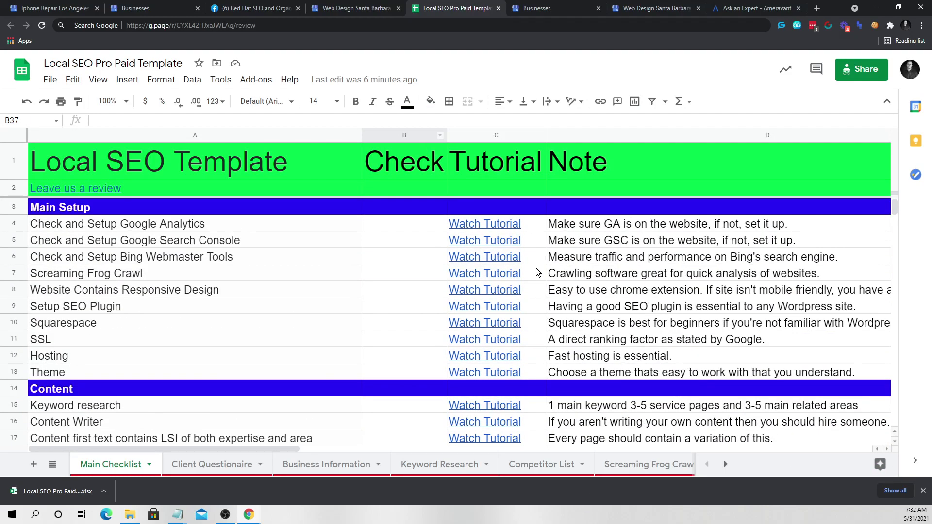
left_click(151, 274)
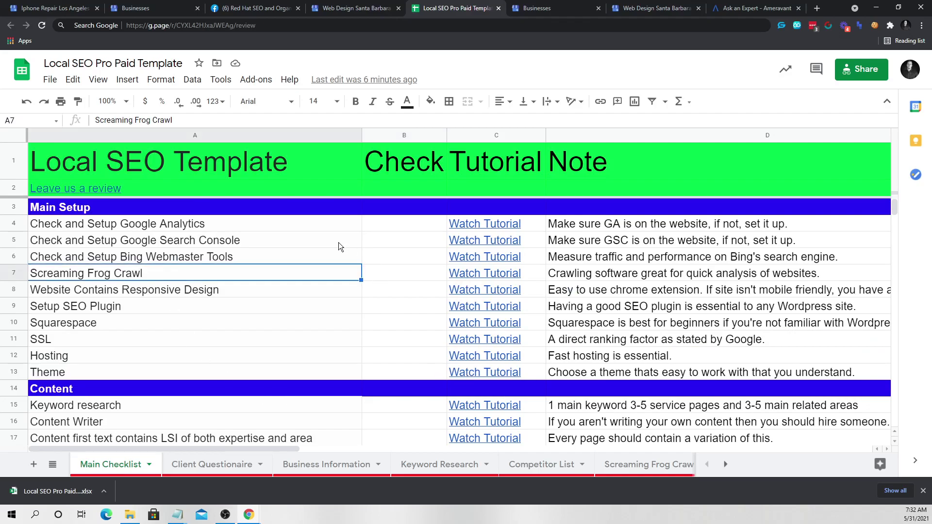
left_click(522, 224)
scroll(522, 243, "down", 10)
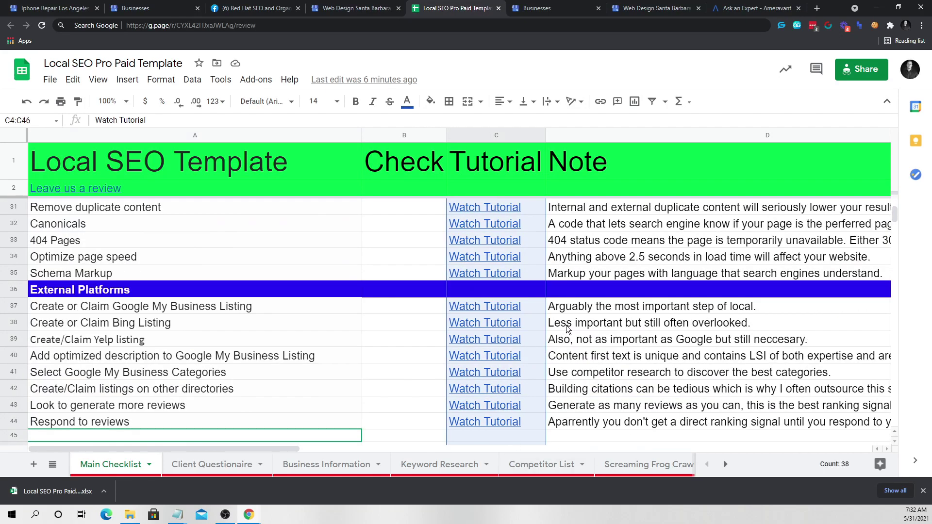
left_click(548, 383)
scroll(534, 315, "up", 10)
scroll(455, 233, "down", 10)
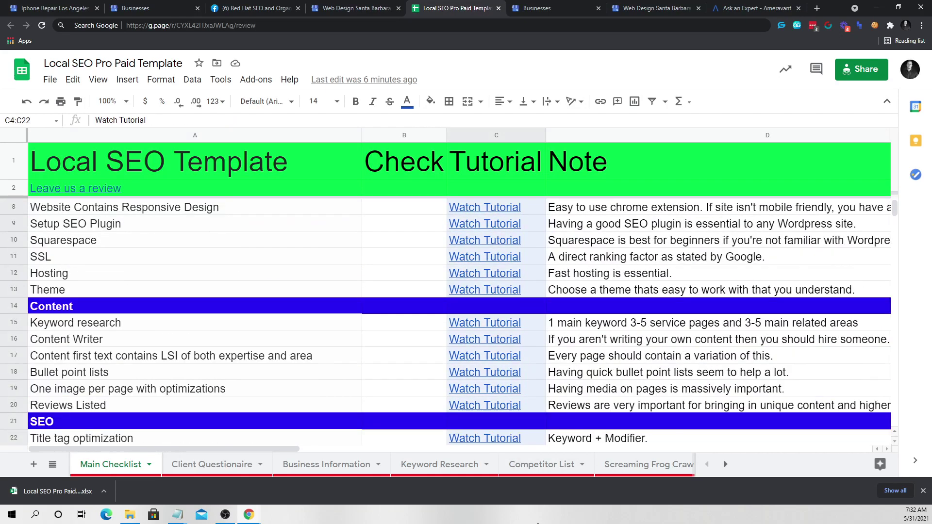
left_click(607, 387)
scroll(534, 291, "up", 10)
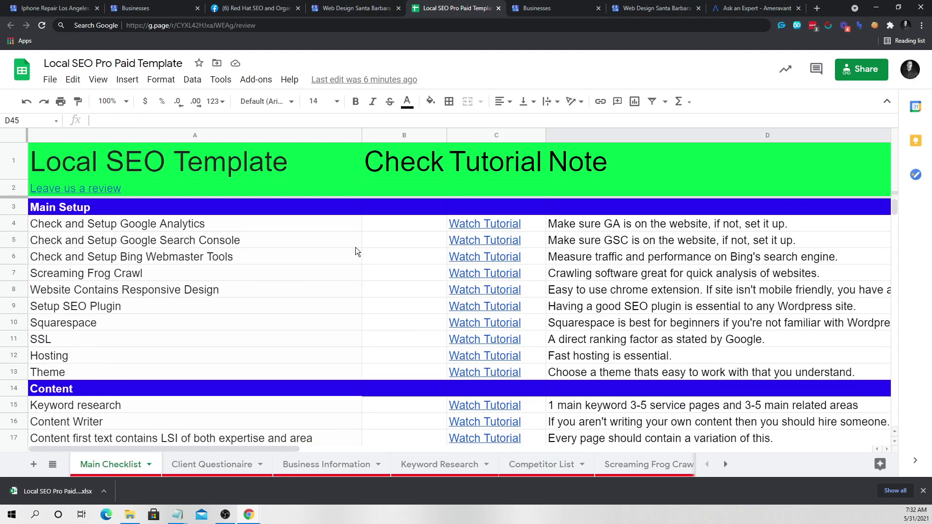